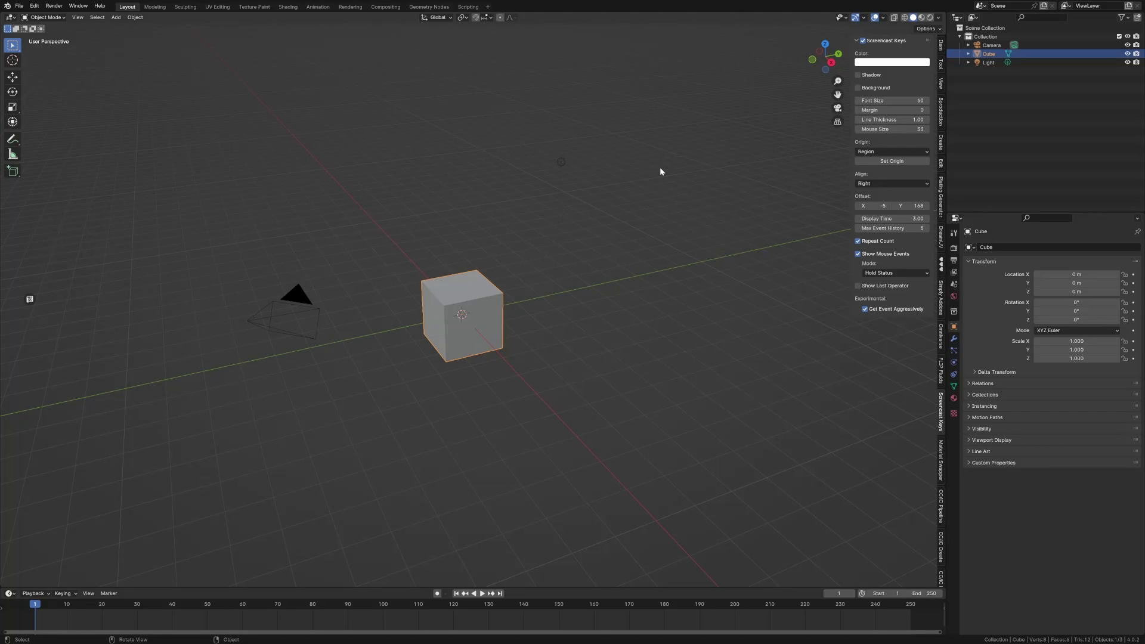
Step: Delete all the default scene objects and import the road terrain model from an FBX file
key(a)
key(Delete)
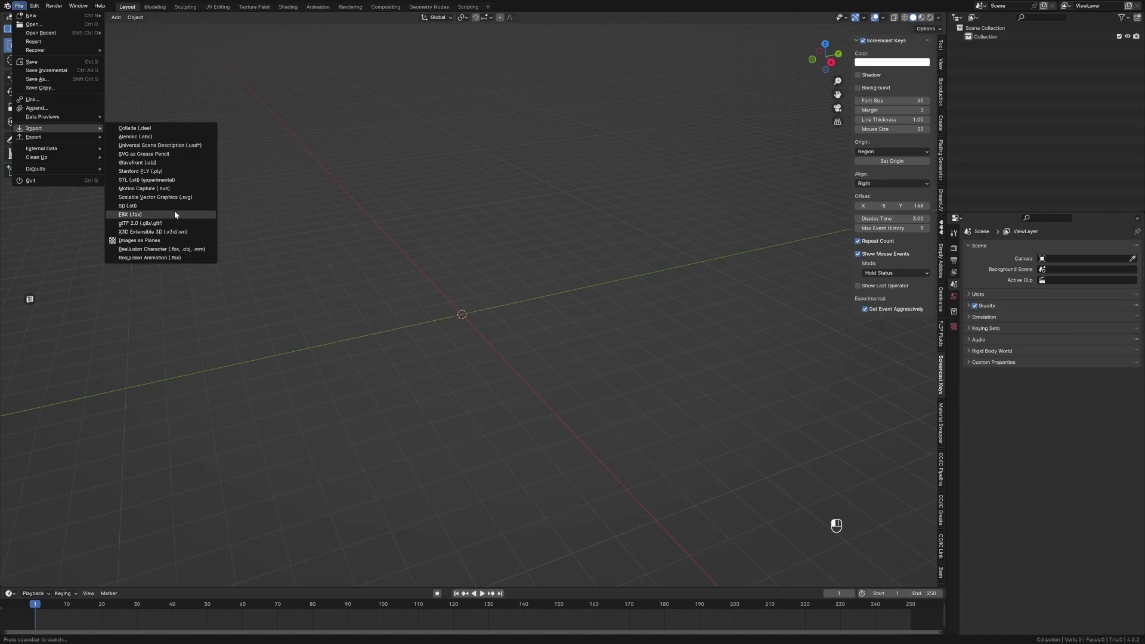
click(174, 212)
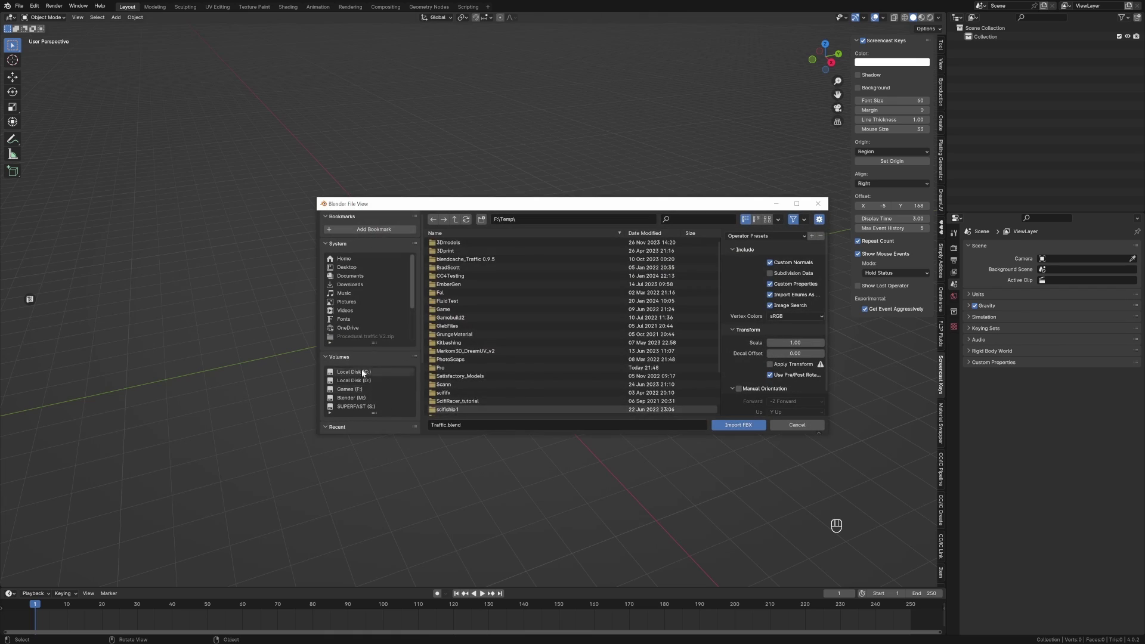
click(358, 372)
double_click(540, 242)
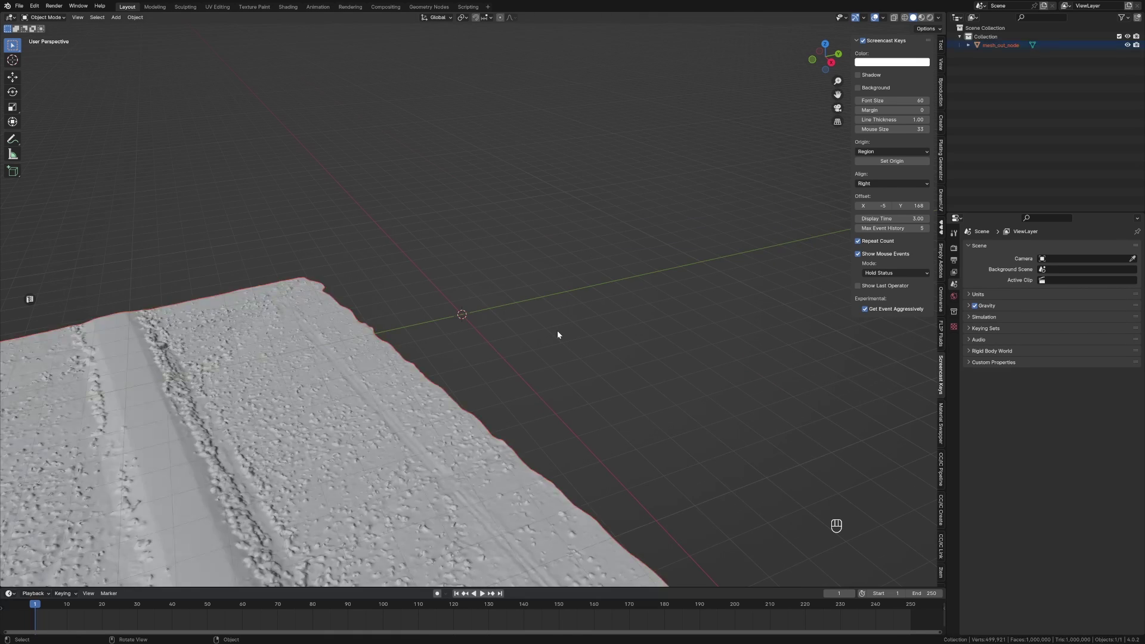
Step: Centre the imported terrain mesh on the world origin
middle_drag(557, 331, 472, 320)
scroll(489, 373, down, 4)
middle_drag(525, 420, 581, 314)
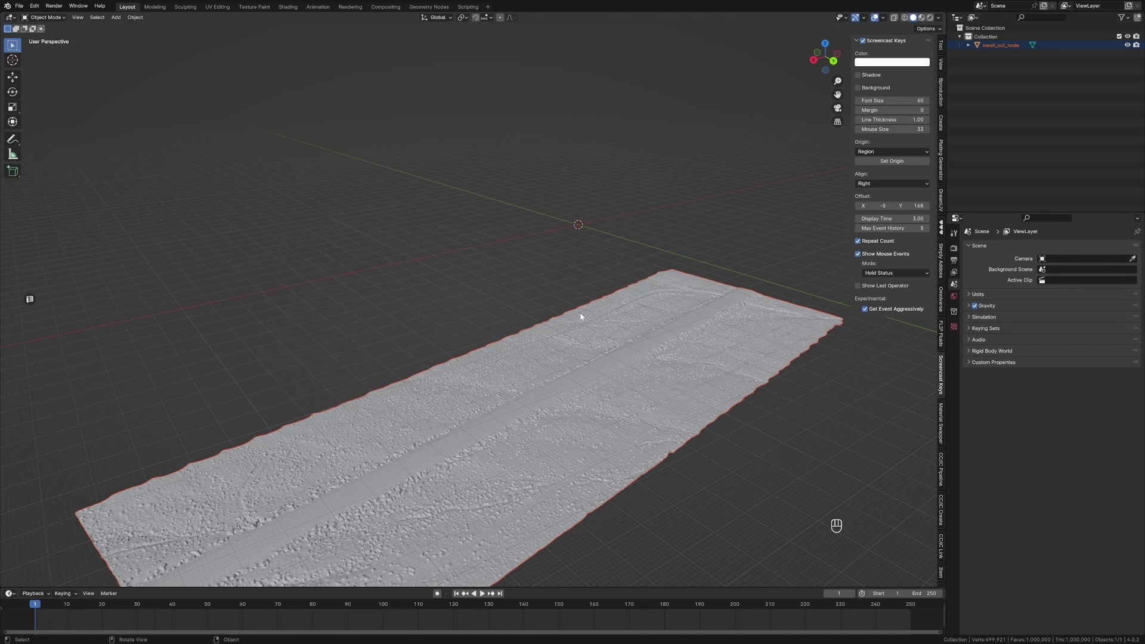
key(KP_3)
click(618, 359)
middle_drag(580, 313, 367, 231)
key(KP_7)
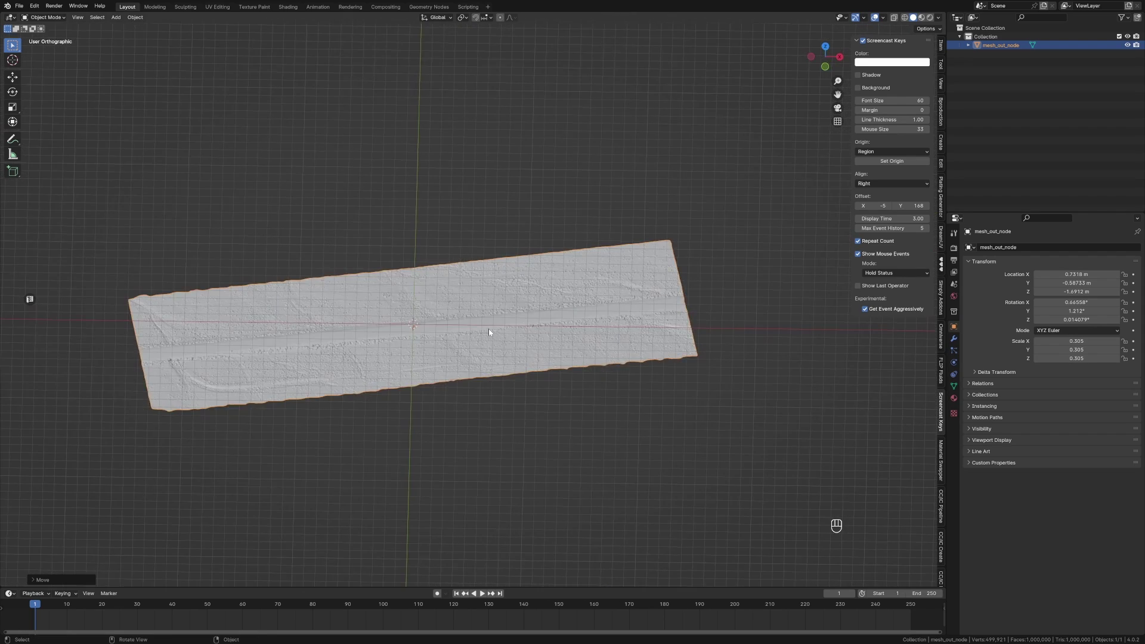
Step: Rotate the terrain about 9.6° in top view so the road follows the X axis, and apply all transforms
key(r)
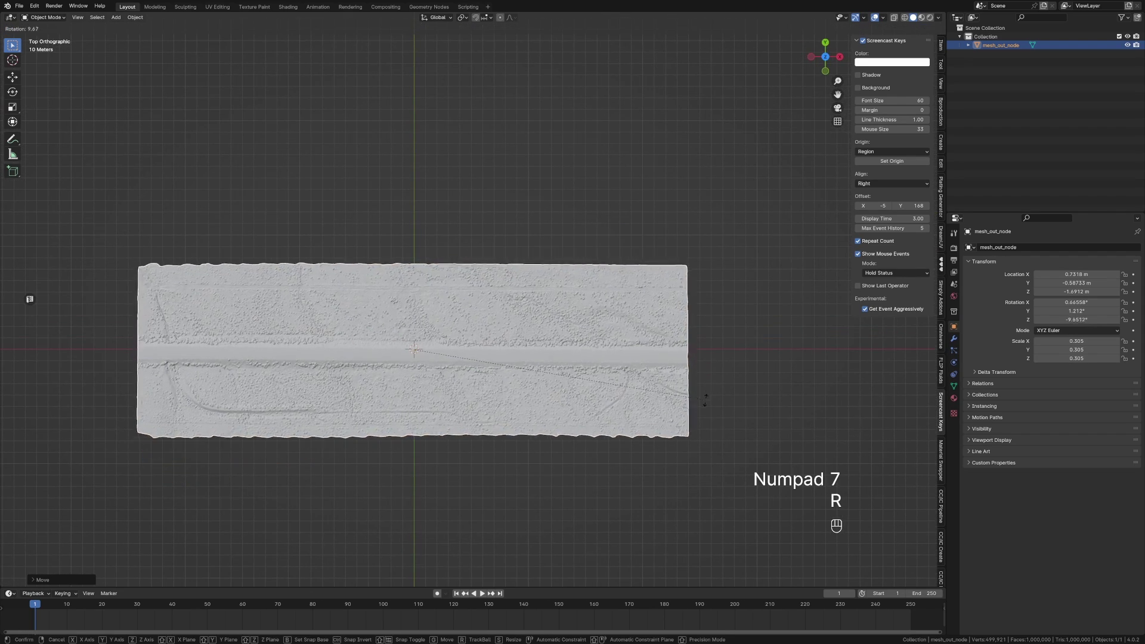
click(491, 341)
scroll(484, 312, down, 2)
shift+middle_drag(479, 300, 488, 262)
key(ctrl+a)
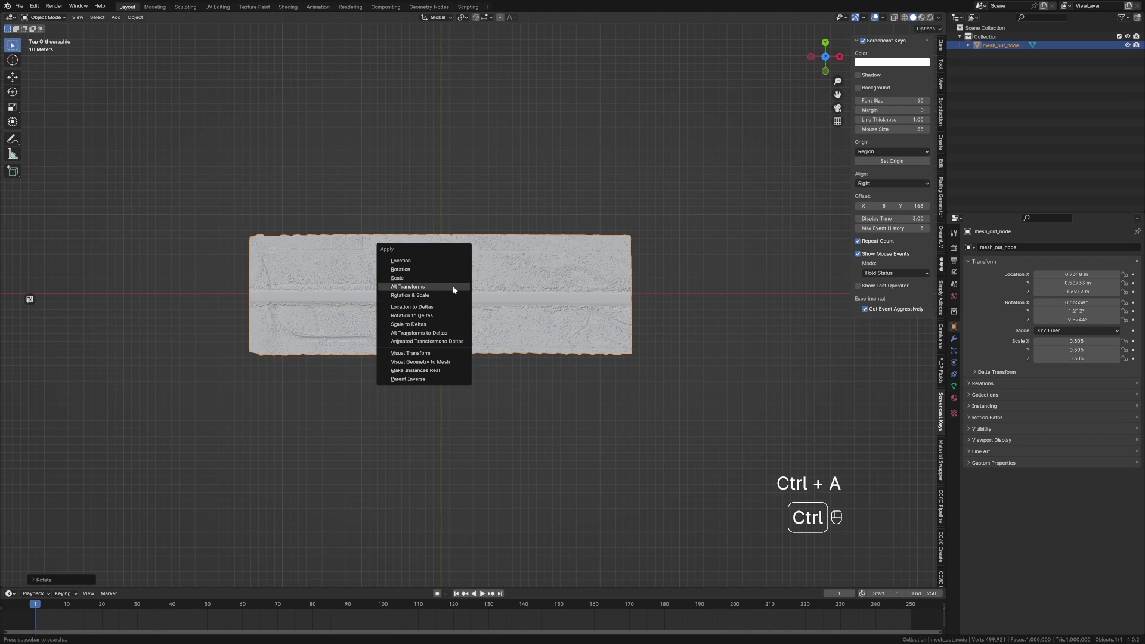
click(452, 287)
Step: Duplicate the terrain and mirror the copy by scaling it -1 along X around a 3D cursor placed at the road's end
scroll(536, 296, up, 10)
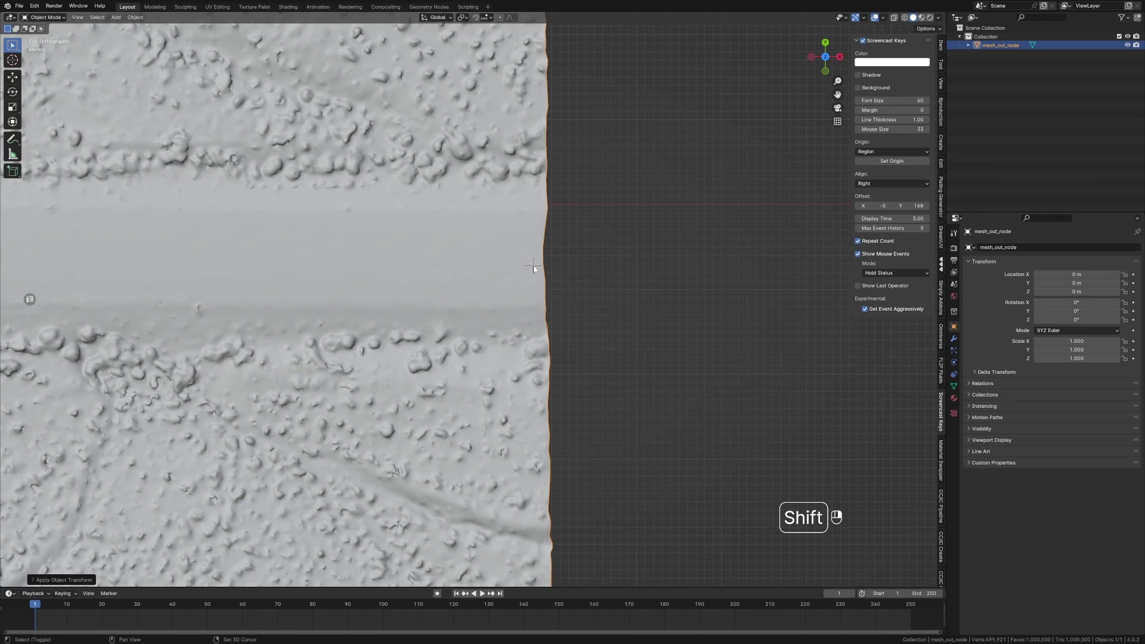
scroll(540, 270, down, 10)
key(shift+d)
key(s)
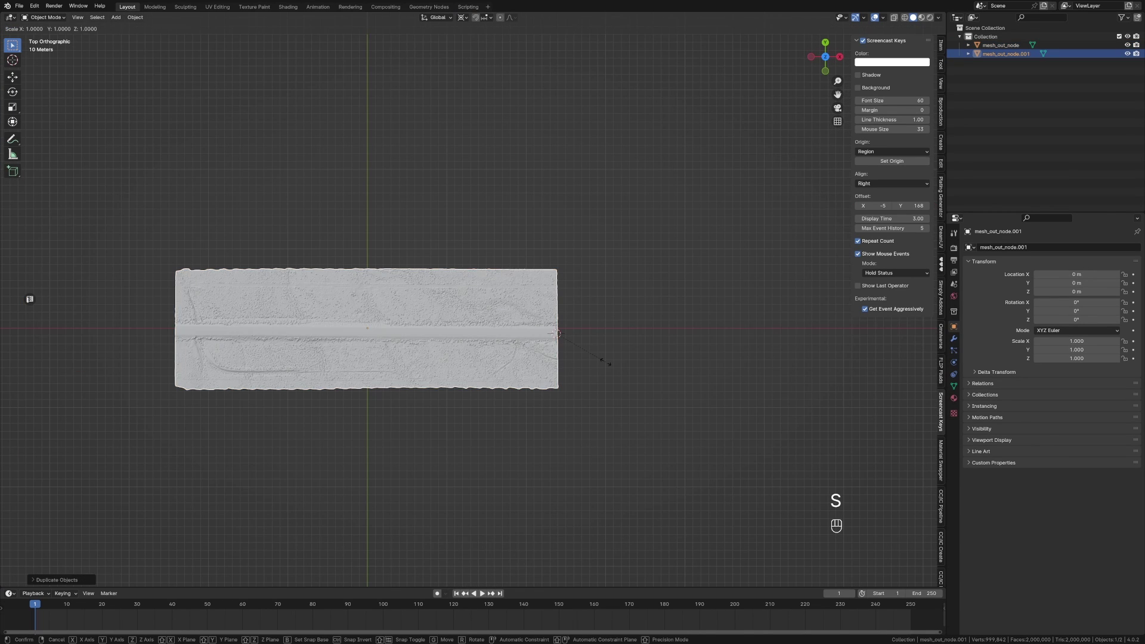
key(x)
key(KP_Subtract)
key(KP_1)
key(KP_Enter)
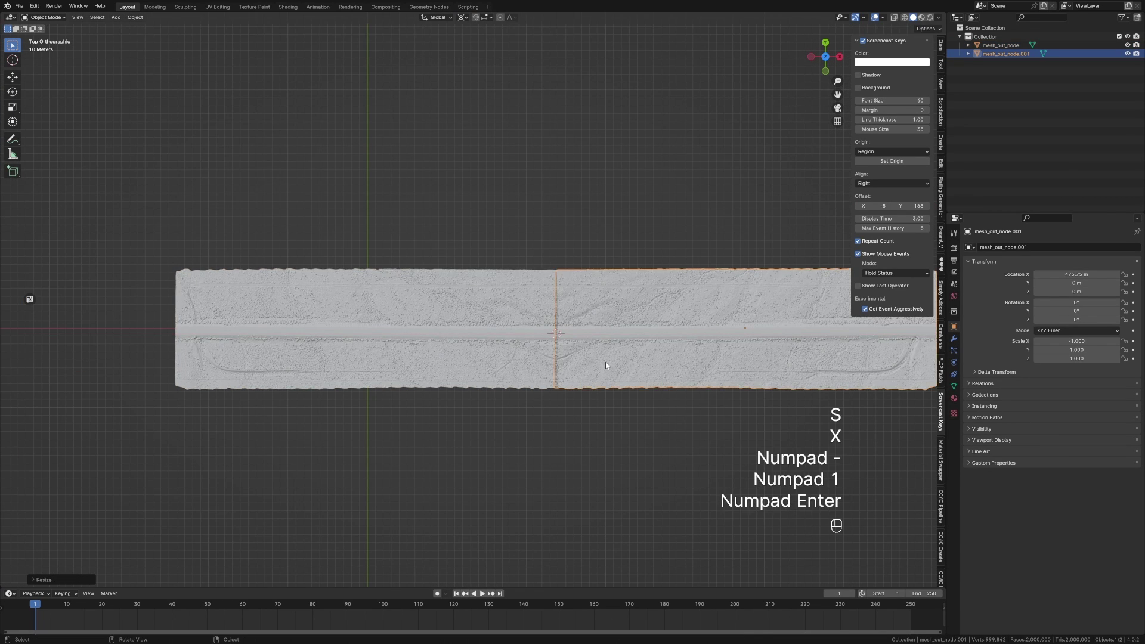
Step: Examine the seam between the original terrain and its mirrored copy from several angles
middle_drag(627, 357, 527, 294)
scroll(501, 303, up, 7)
shift+middle_drag(363, 370, 494, 284)
middle_drag(494, 284, 530, 266)
scroll(586, 256, up, 5)
scroll(562, 314, down, 5)
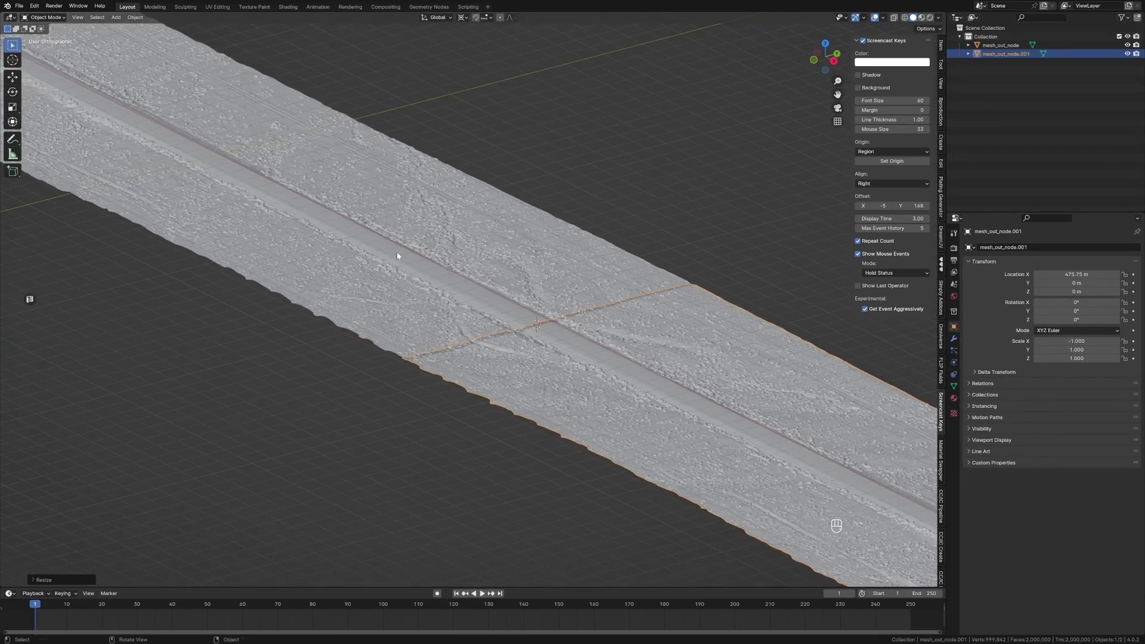
shift+middle_drag(395, 252, 400, 283)
middle_drag(400, 283, 442, 302)
scroll(560, 309, down, 5)
shift+middle_drag(660, 280, 579, 268)
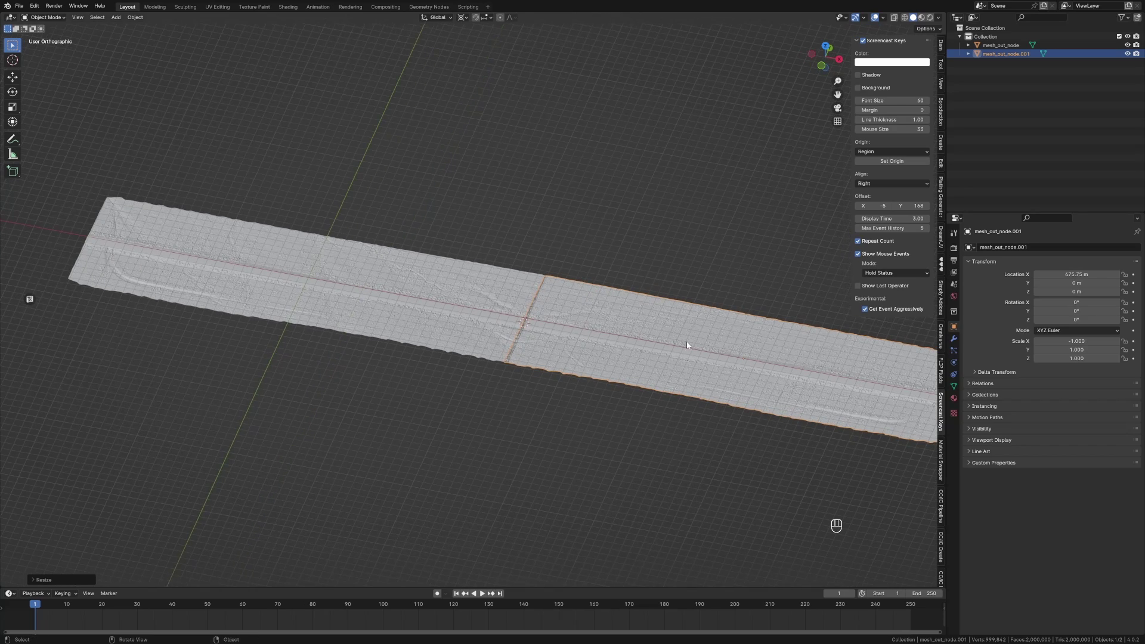
Step: Set the render engine to Cycles with GPU Compute as the device
click(954, 248)
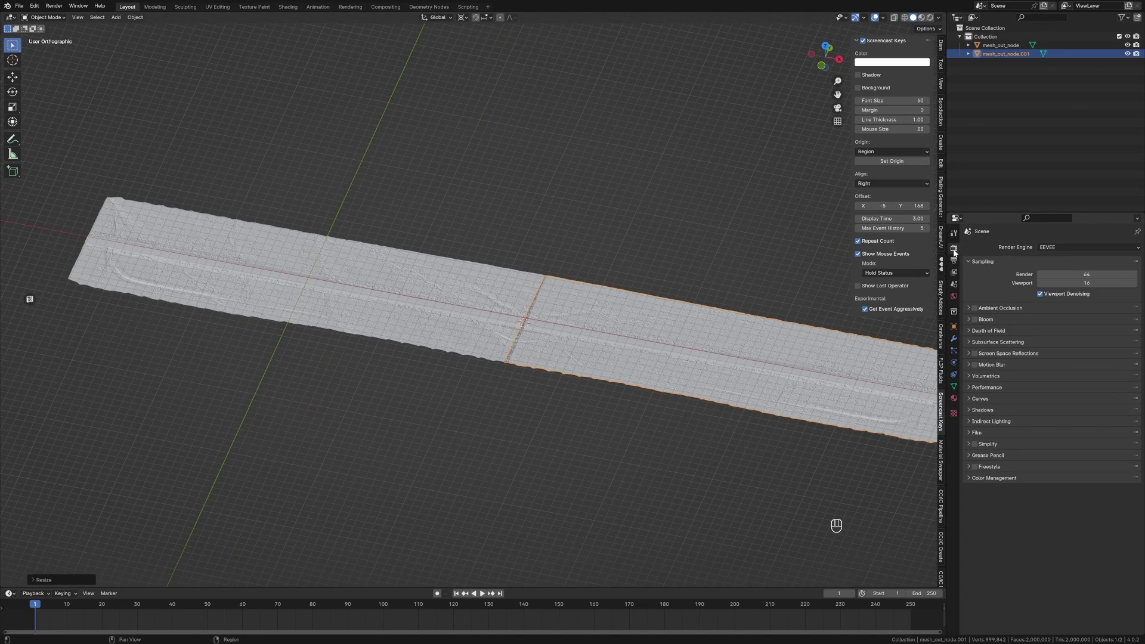
click(996, 67)
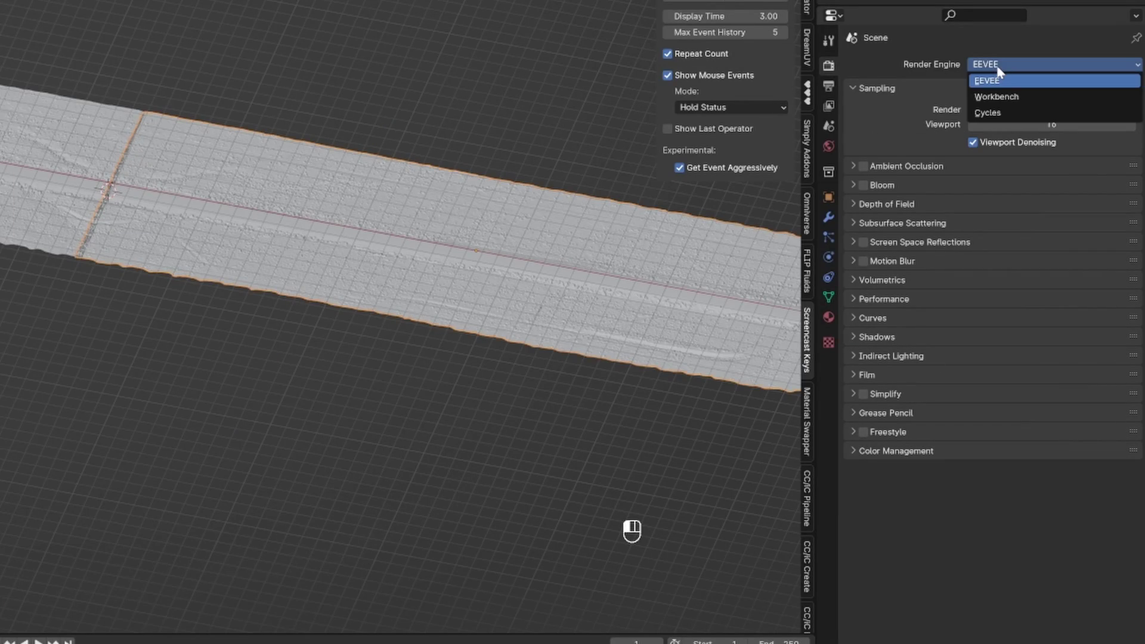
click(1002, 113)
click(1014, 100)
click(1008, 133)
Step: Set the maximum samples to 32 for both the viewport and the final render
click(1052, 197)
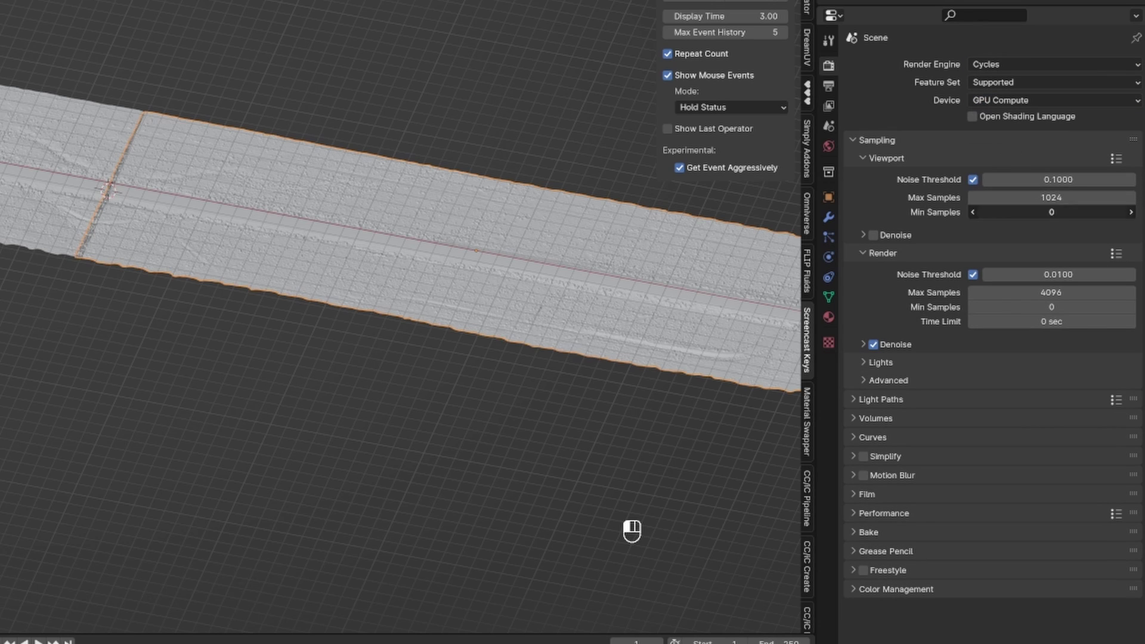
text(32)
key(Return)
click(1052, 292)
text(32)
key(Return)
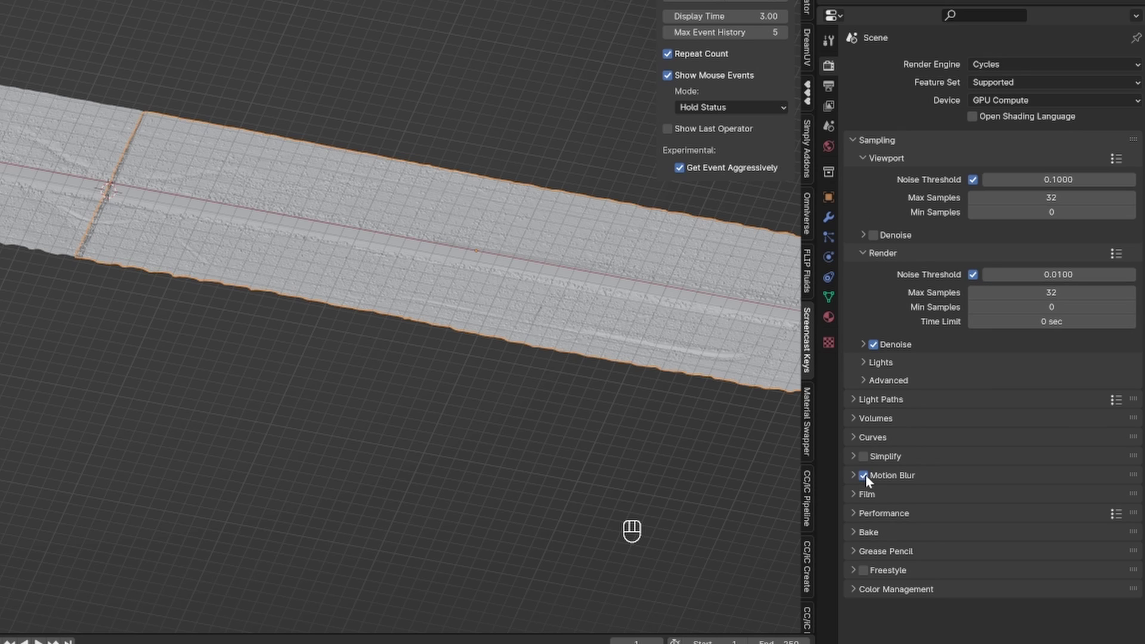
Step: Enable motion blur and review the film and performance render settings
click(864, 476)
click(853, 494)
click(852, 494)
click(854, 519)
scroll(942, 540, down, 4)
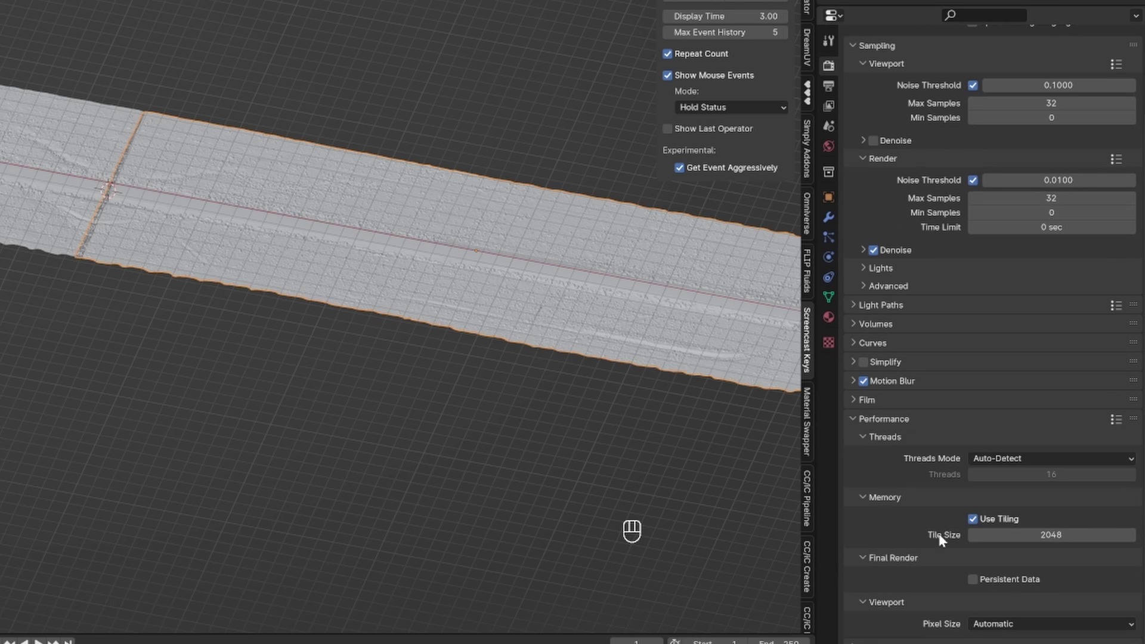
click(849, 417)
Step: Set the light path maximum bounces to 4 total, 1 diffuse, 1 glossy, 4 transmission and 4 transparent
click(853, 399)
click(1035, 439)
text(4)
key(Tab)
text(1)
key(Tab)
text(1)
key(Tab)
text(4)
key(Tab)
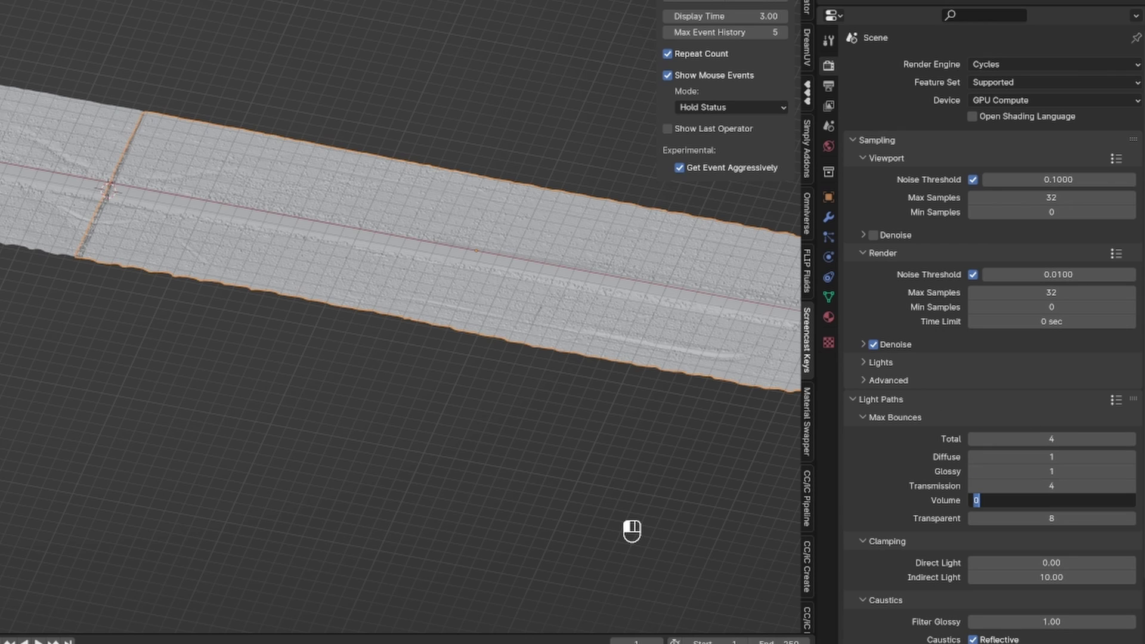
key(Tab)
text(4)
key(Tab)
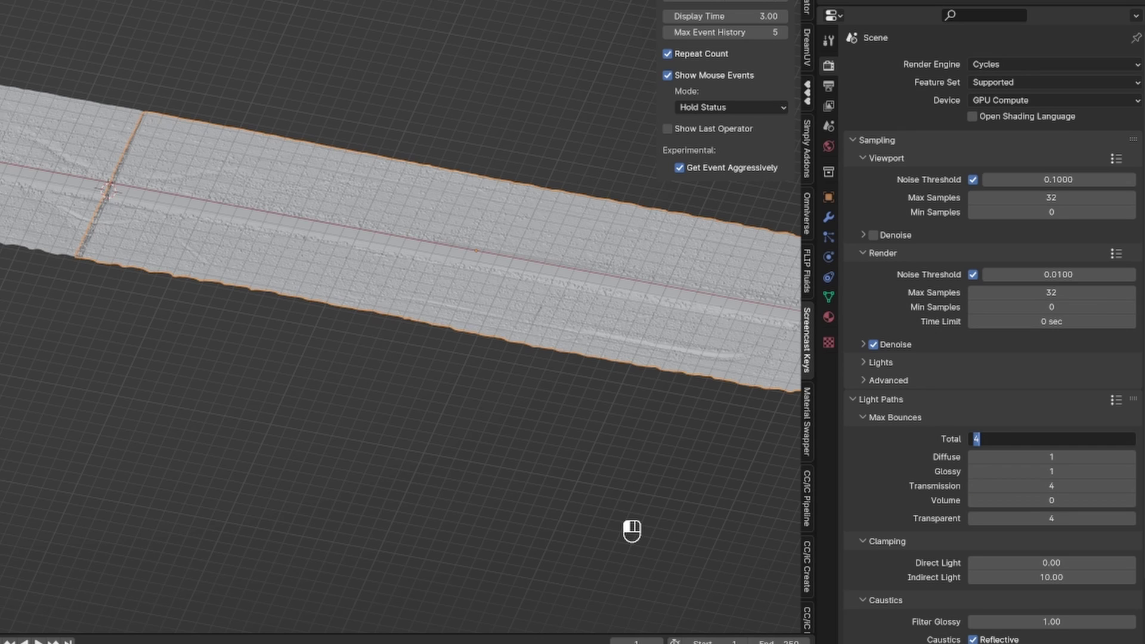
click(639, 429)
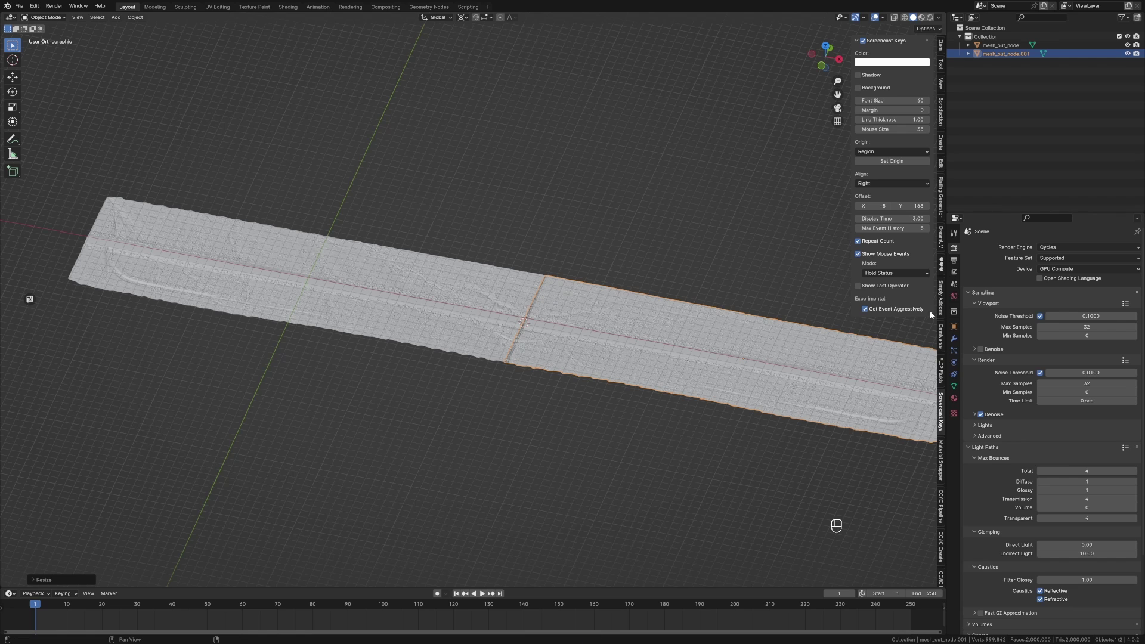
Step: Assign an Environment Texture to the world background colour
click(954, 296)
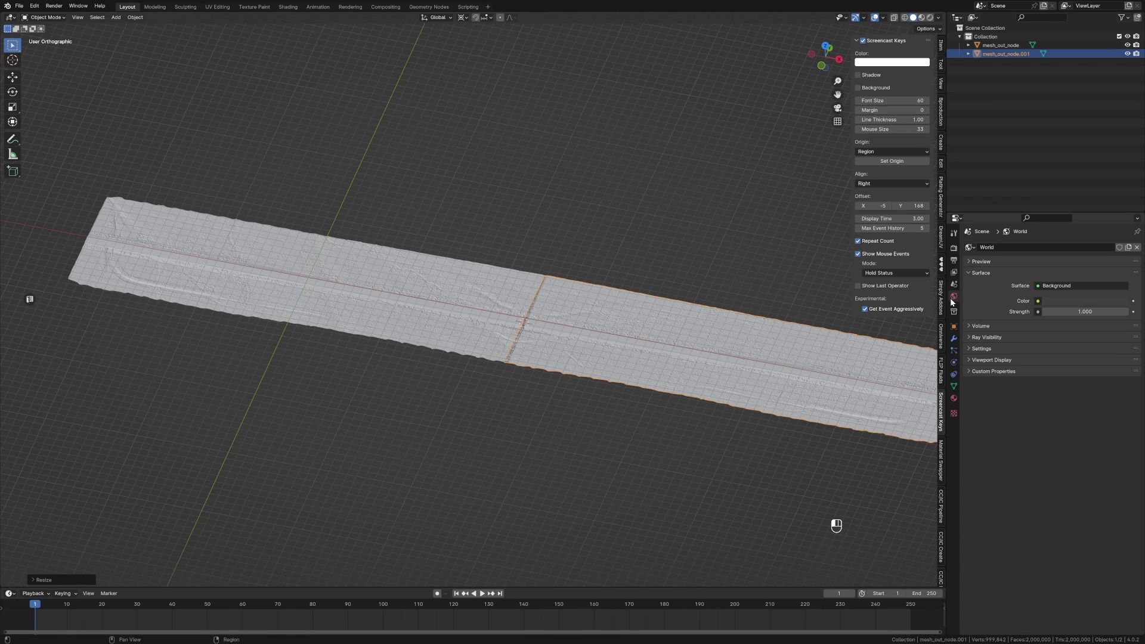
click(1039, 302)
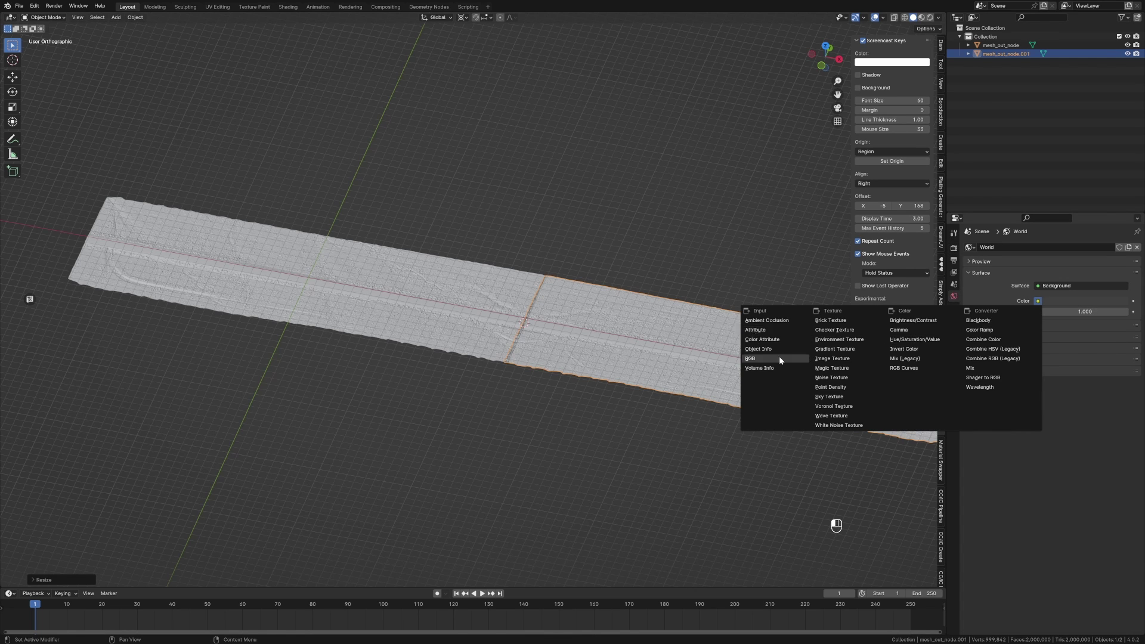
click(843, 339)
Step: Load sunset.exr from the studiolights world folder of the Blender 4.0 installation as the environment image
click(1102, 312)
scroll(371, 389, down, 3)
click(366, 271)
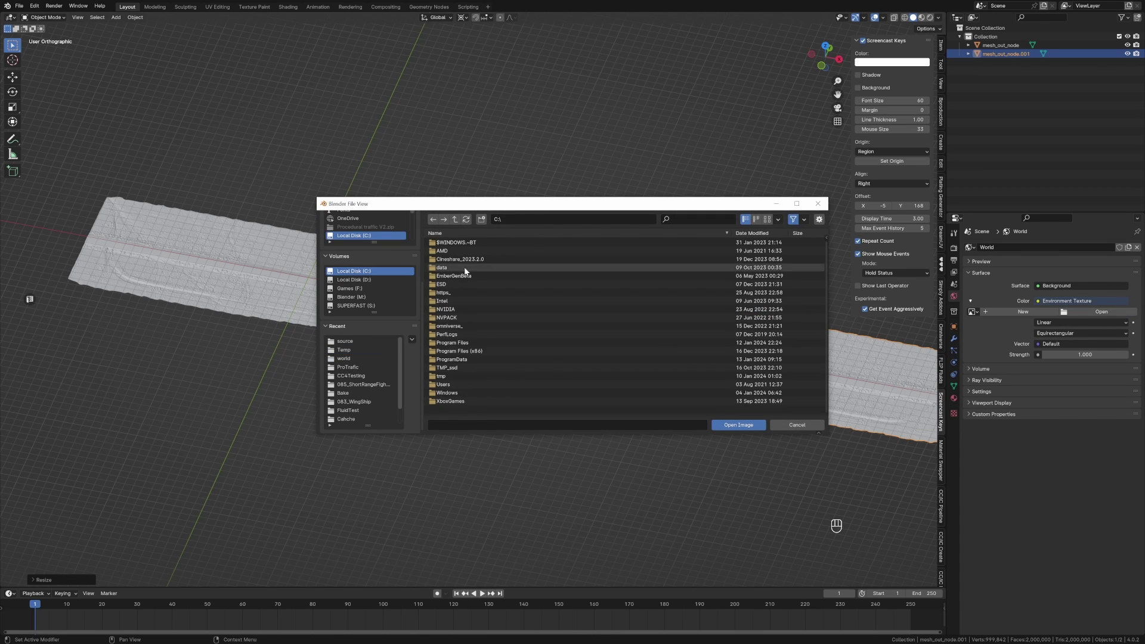
double_click(465, 343)
double_click(465, 317)
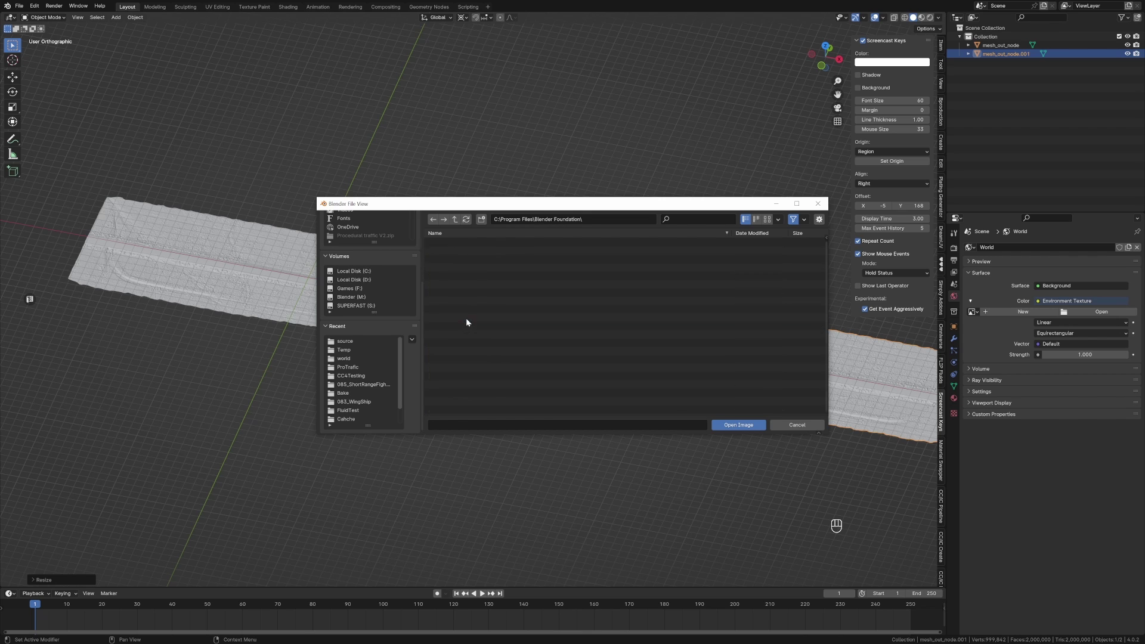
double_click(459, 274)
double_click(460, 243)
double_click(458, 243)
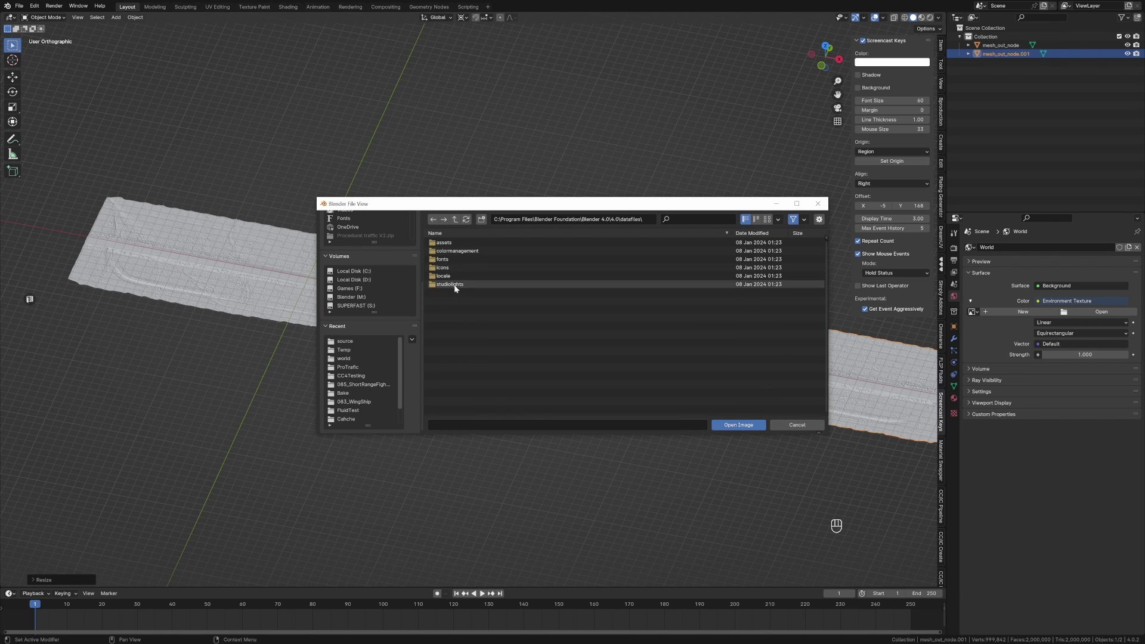
double_click(454, 285)
double_click(457, 259)
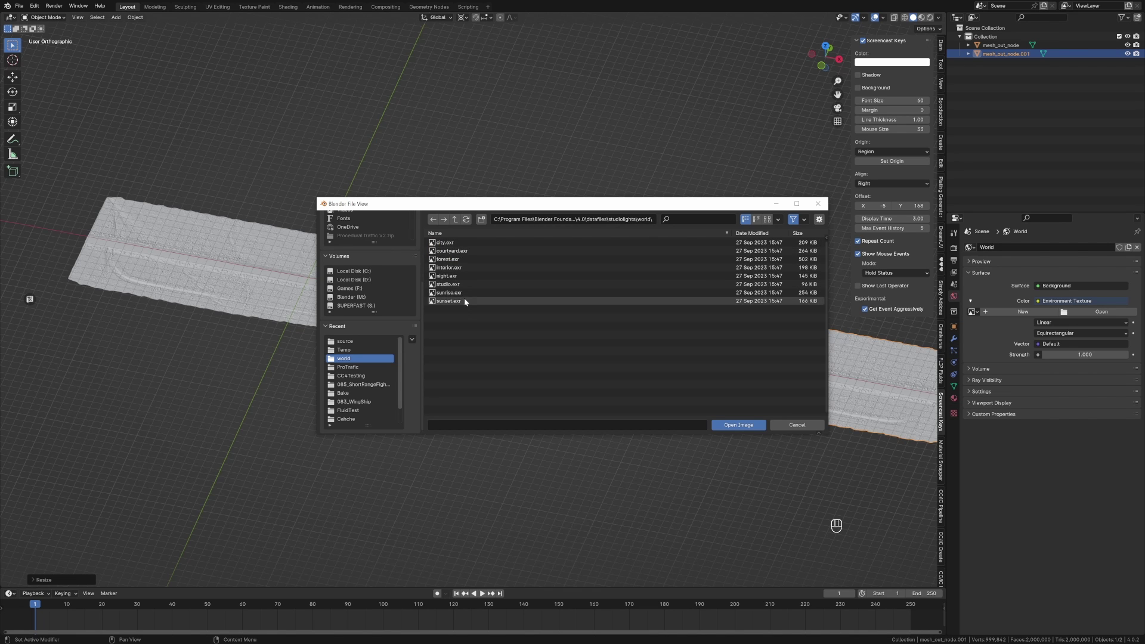
click(448, 301)
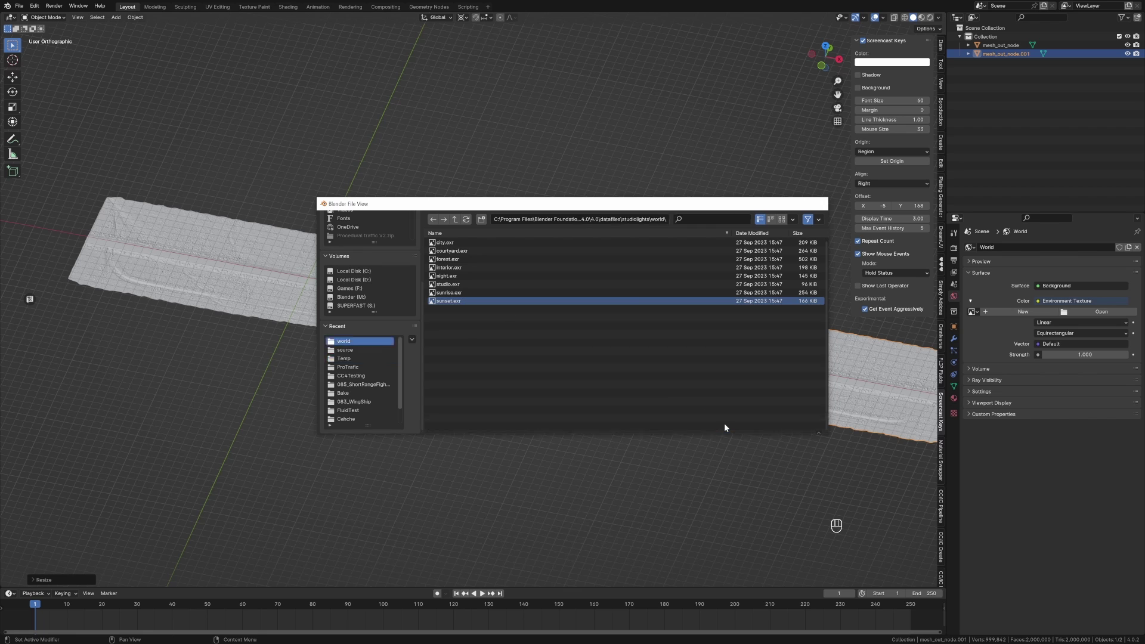
click(738, 425)
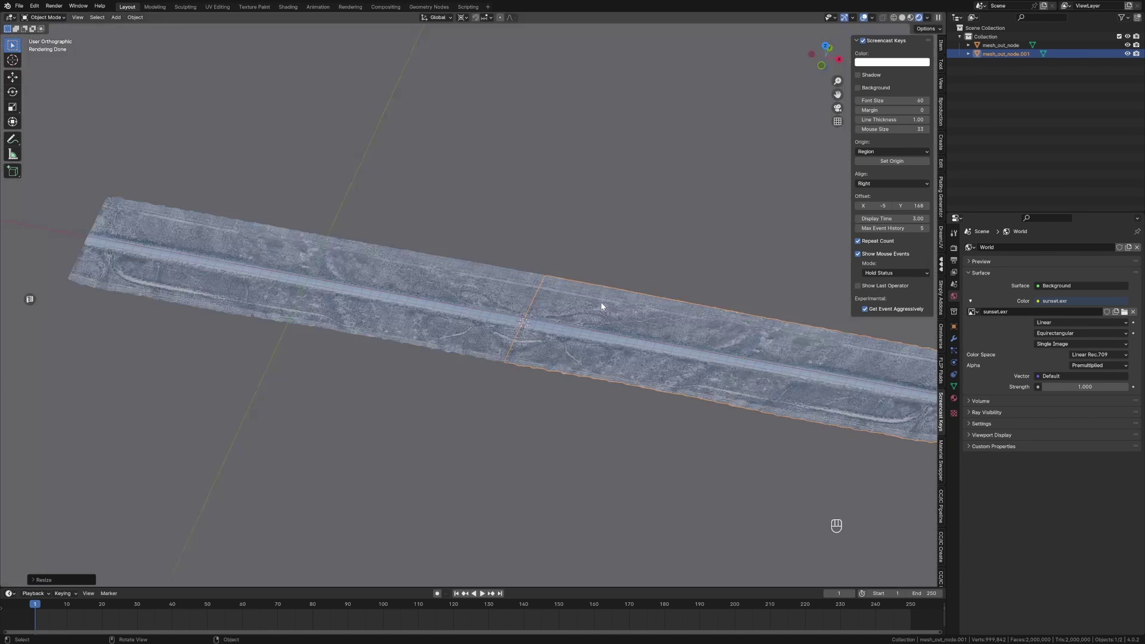
Step: Remove the sunset.exr image and replace the world's environment texture with a Sky Texture
key(KP_5)
mouse_move(601, 301)
middle_down()
mouse_move(545, 317)
mouse_move(469, 296)
mouse_move(559, 252)
mouse_move(507, 275)
mouse_move(496, 235)
mouse_move(506, 222)
mouse_move(469, 251)
middle_up()
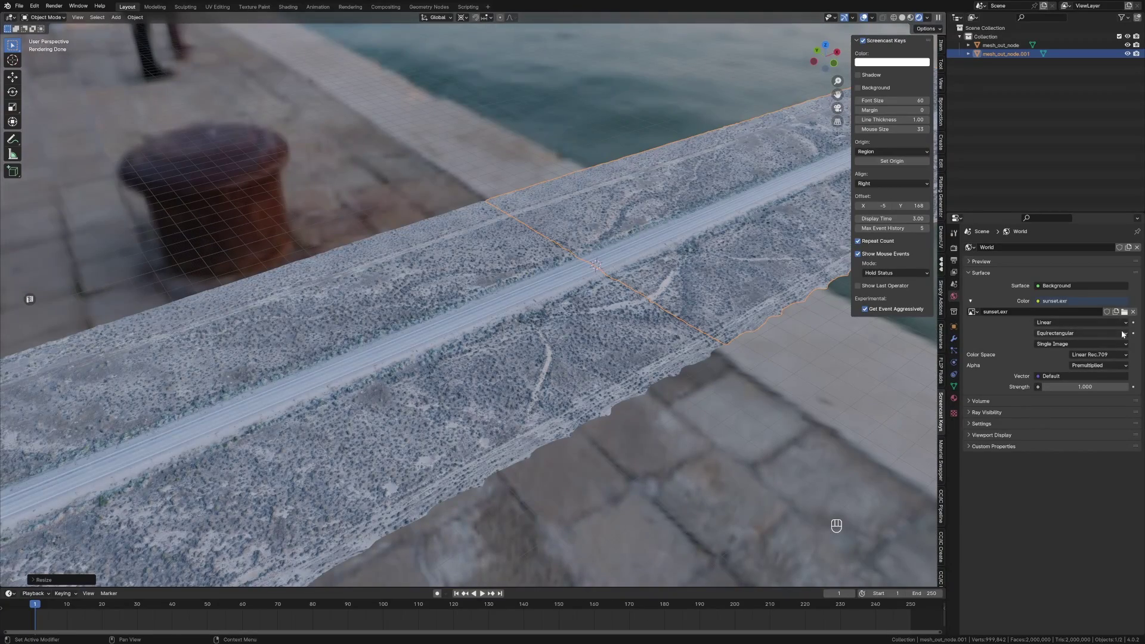
click(1134, 312)
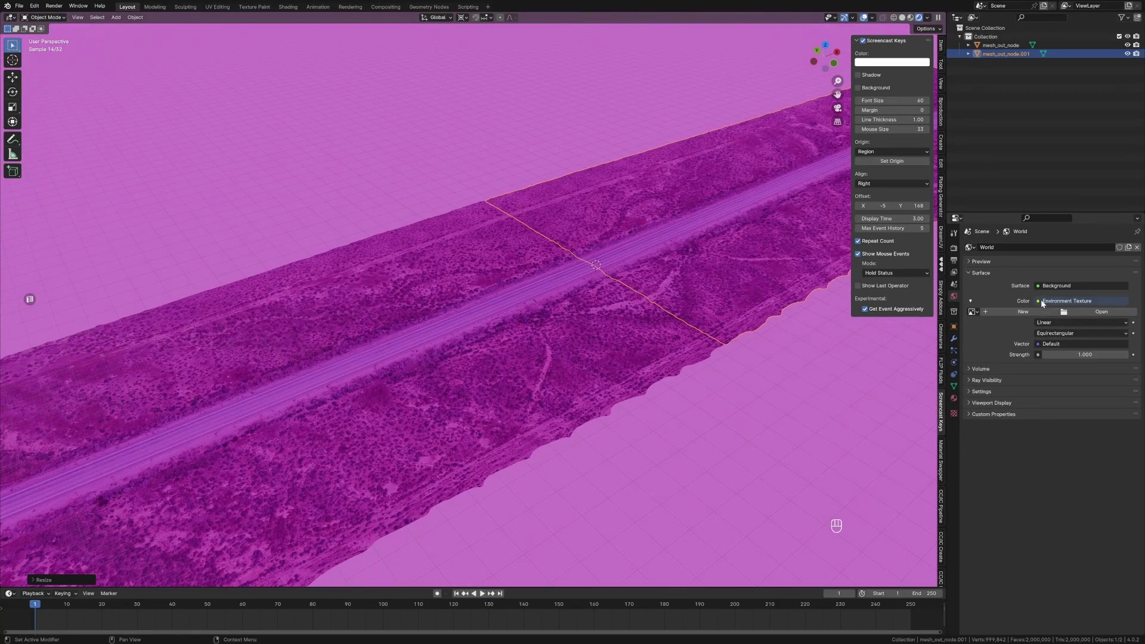
click(1041, 301)
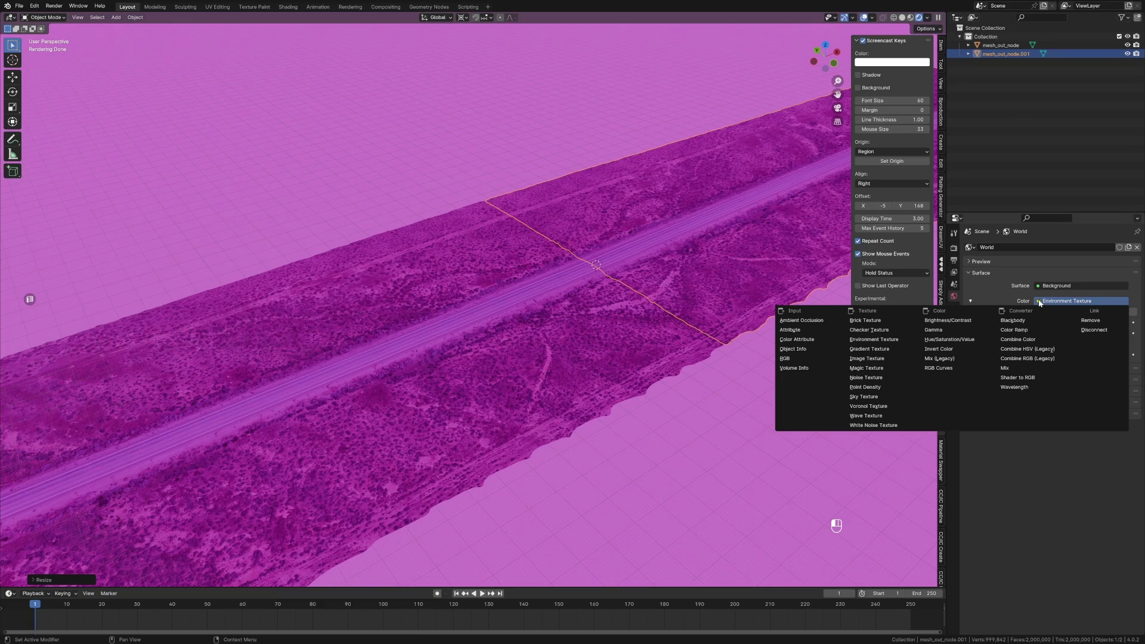
click(853, 396)
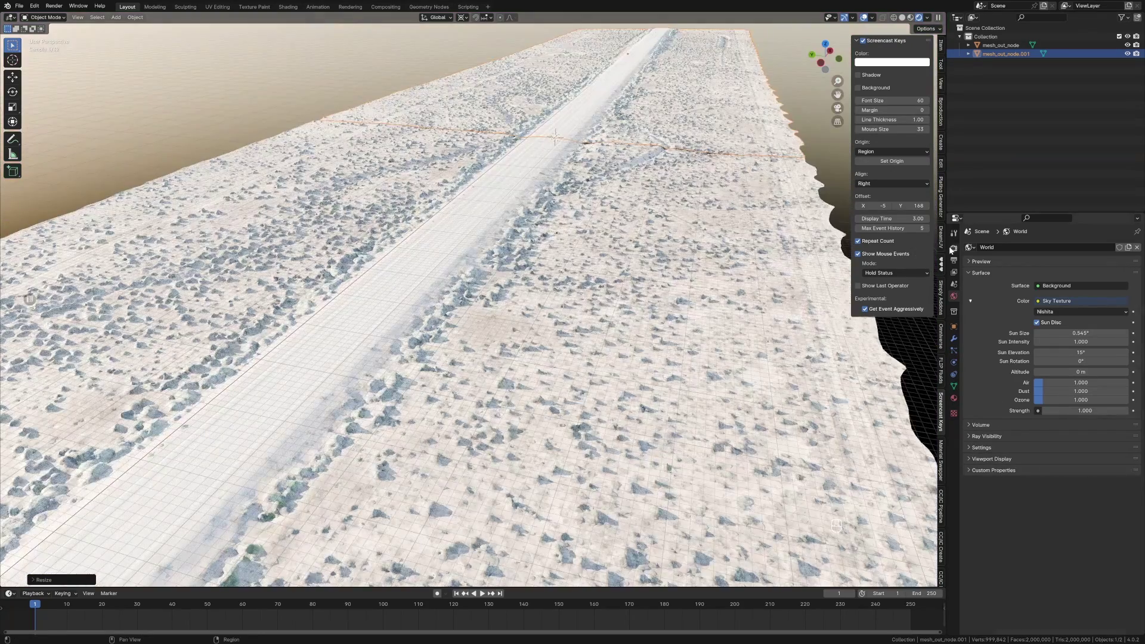
Step: Set the film exposure to 0.2 and deselect all objects
click(954, 248)
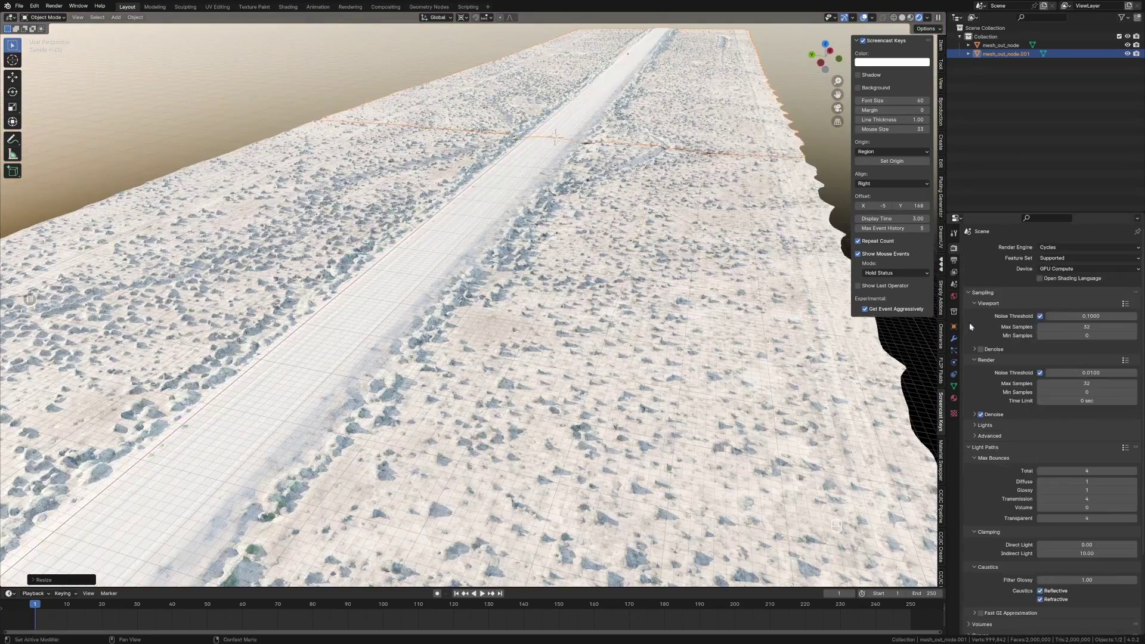
scroll(982, 392, down, 4)
click(972, 573)
scroll(1068, 528, down, 4)
click(1069, 498)
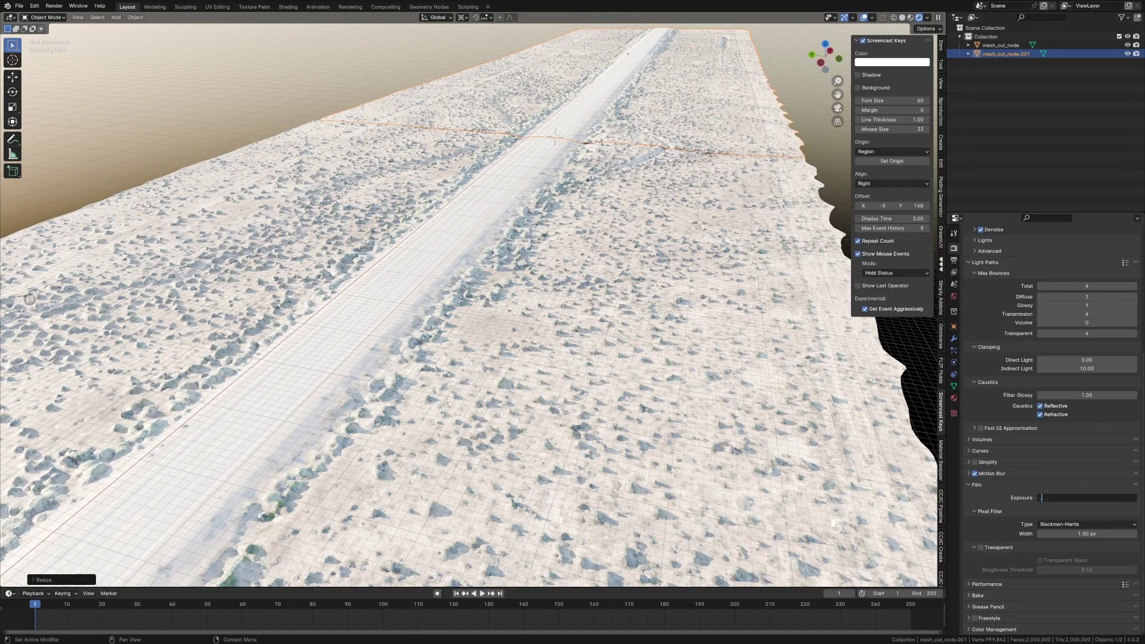
text(0.2)
key(Return)
key(alt+a)
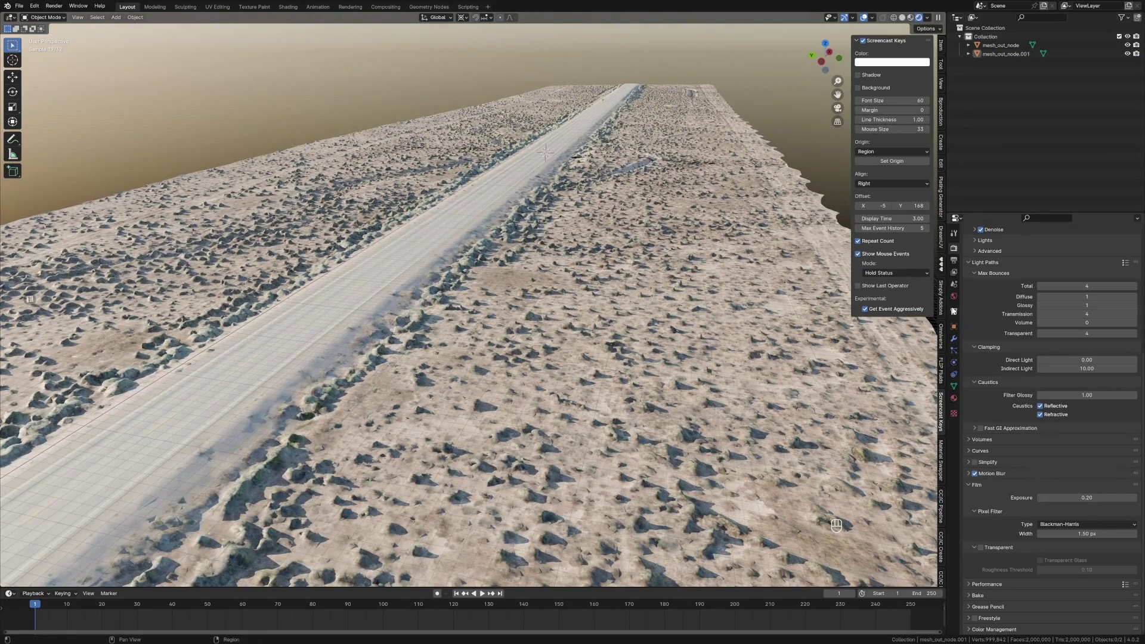
Step: Set the sun elevation of the world's Sky Texture to 5°
click(954, 298)
click(1081, 353)
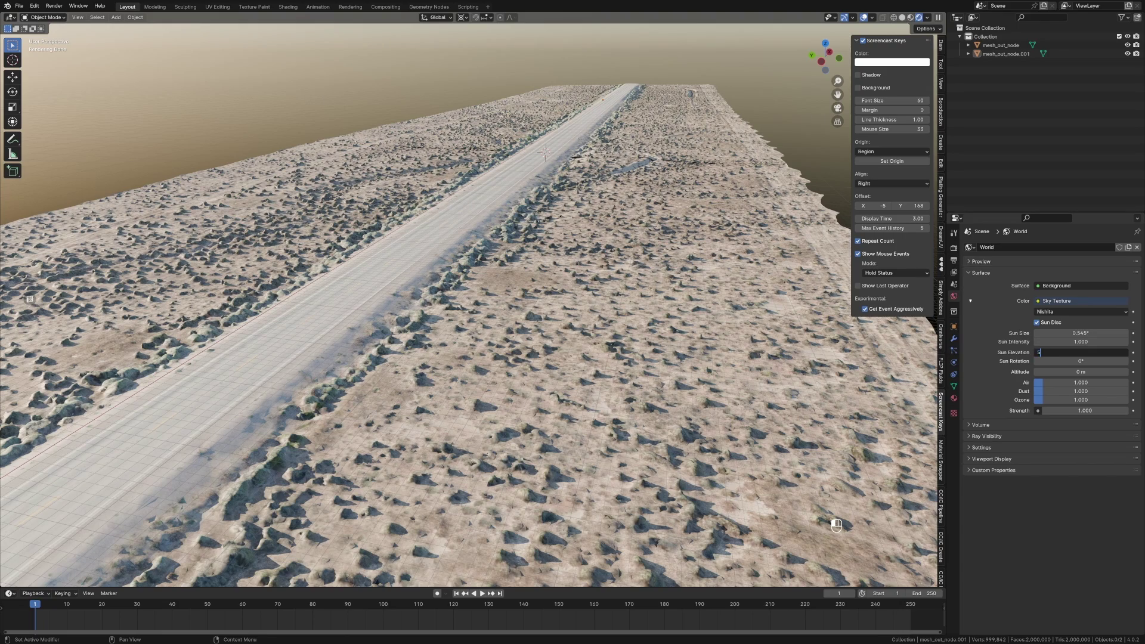
key(Return)
Step: Import the procedural traffic setup into the scene from the Traffic add-on
middle_drag(612, 352, 626, 336)
key(KP_7)
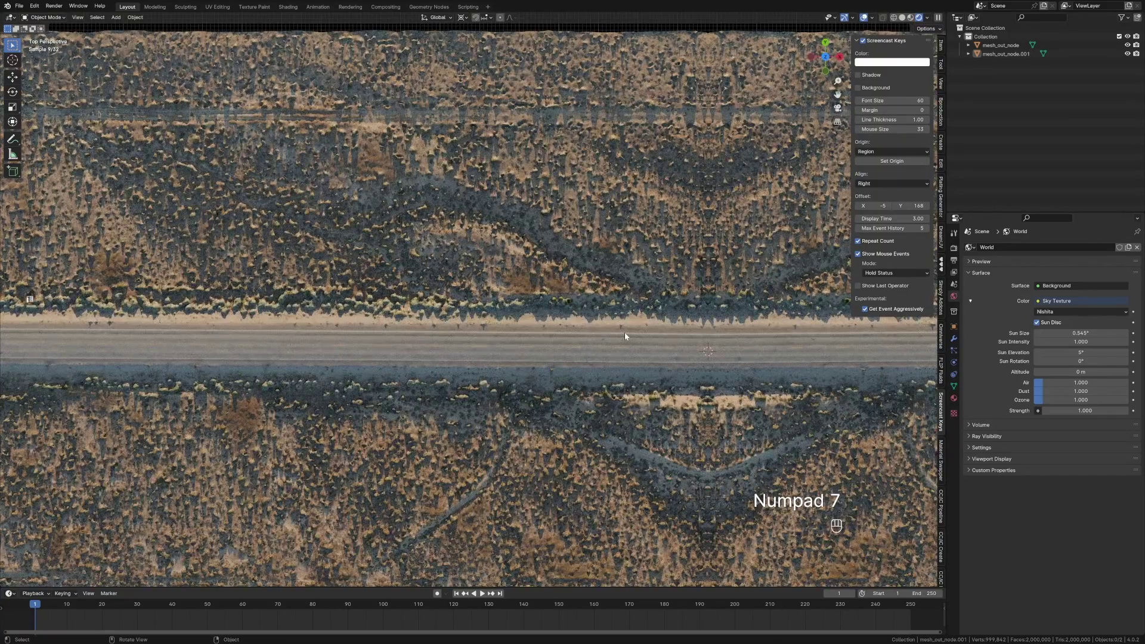
scroll(281, 315, down, 6)
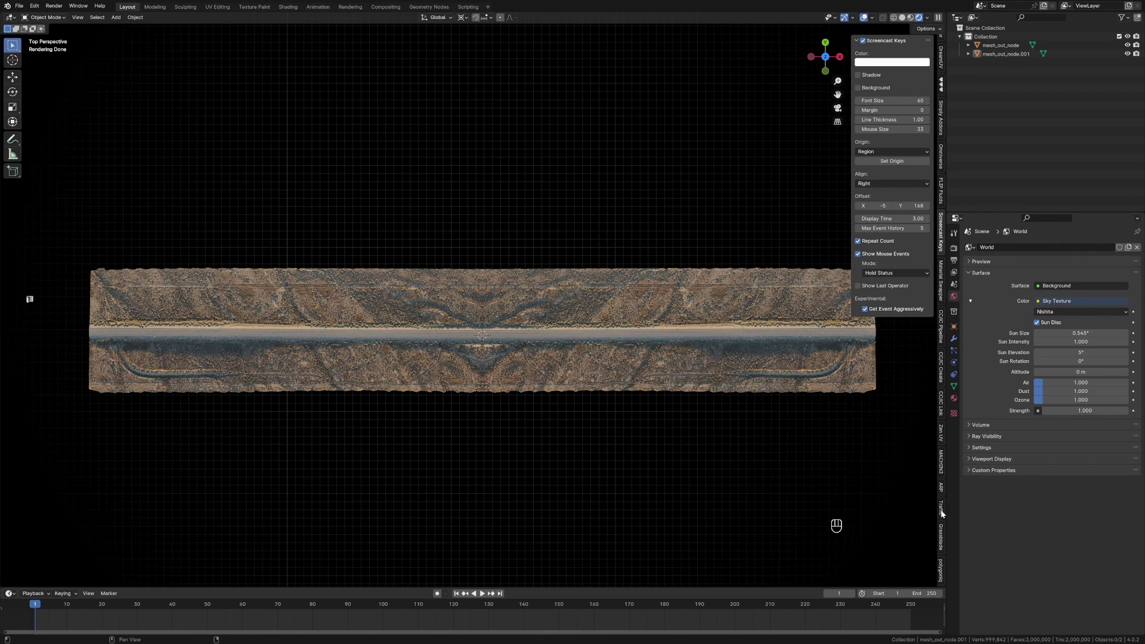
click(941, 510)
scroll(502, 345, up, 3)
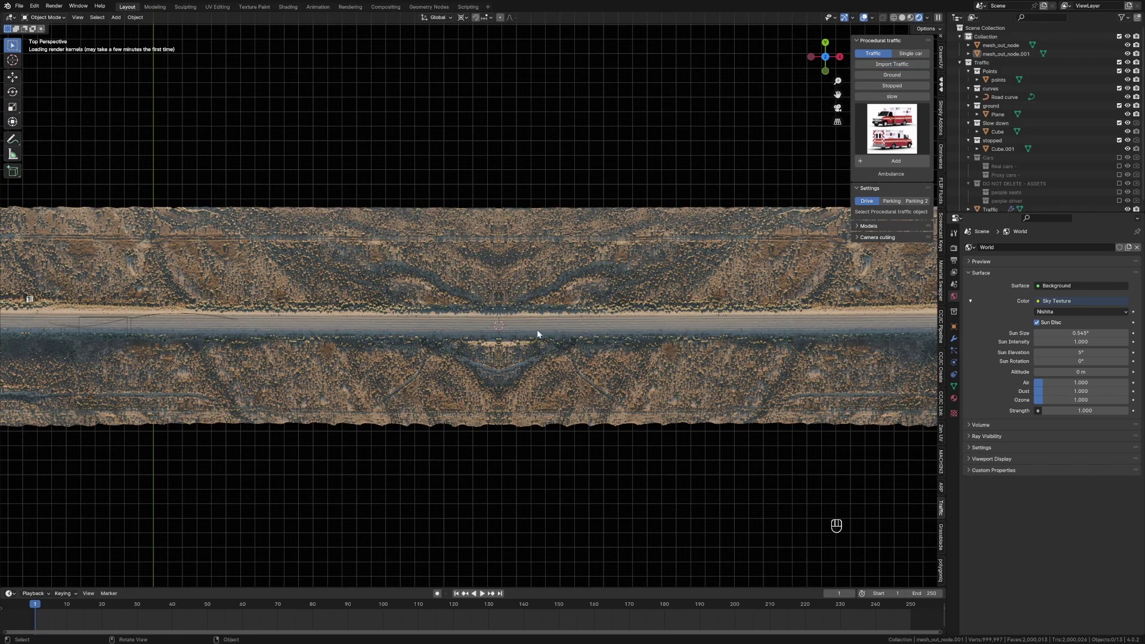
Step: Delete the default ground plane that was imported with the traffic setup
scroll(537, 334, up, 1)
shift+middle_drag(499, 241, 552, 232)
shift+middle_drag(52, 253, 371, 249)
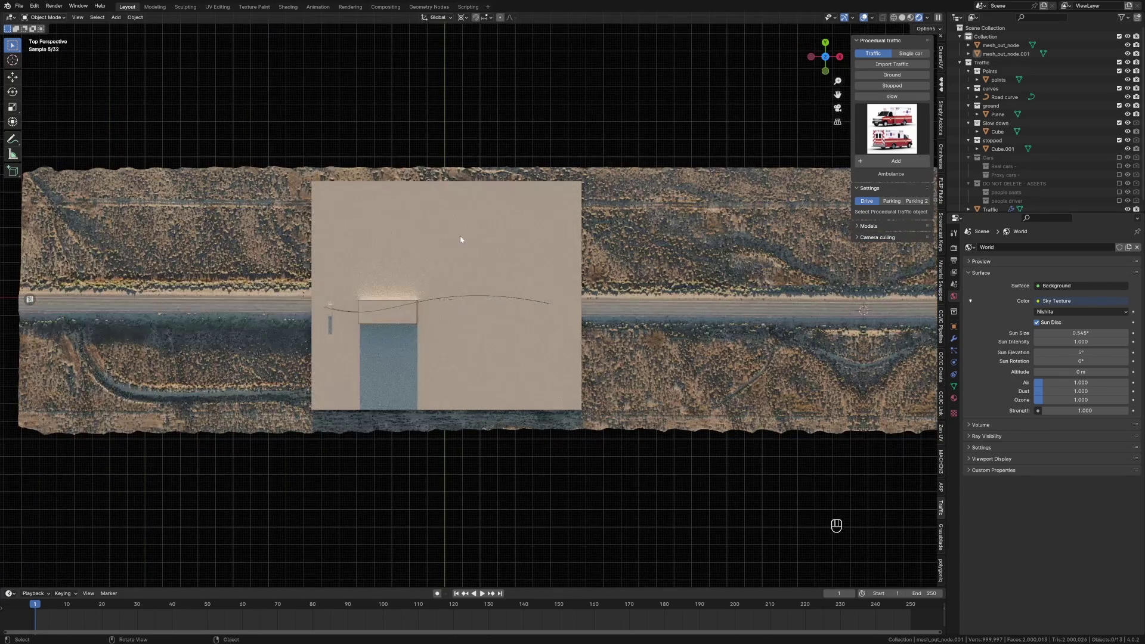
click(460, 240)
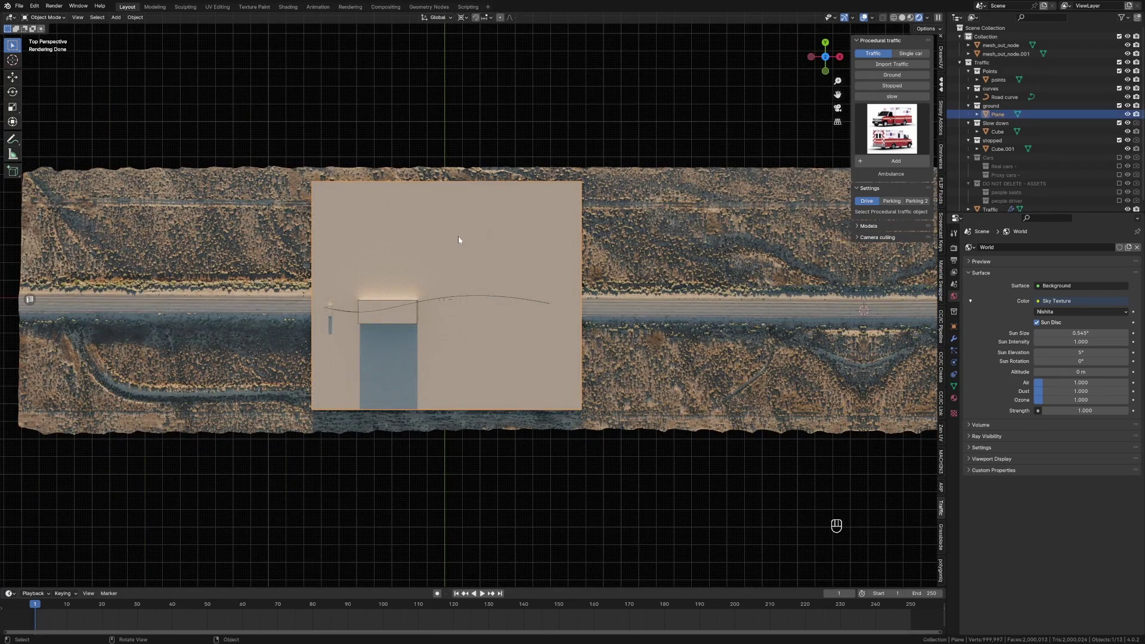
key(Delete)
Step: Join the two terrain meshes into one object and move it into the traffic setup's ground collection
shift+click(394, 241)
shift+click(868, 259)
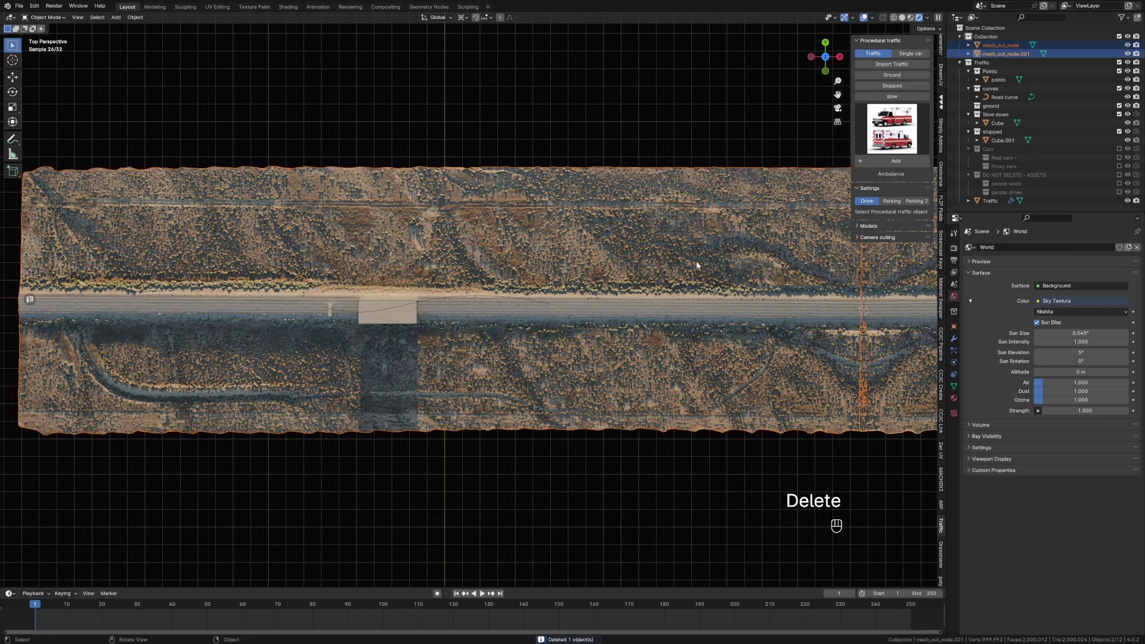
ctrl+scroll(692, 263, down, 3)
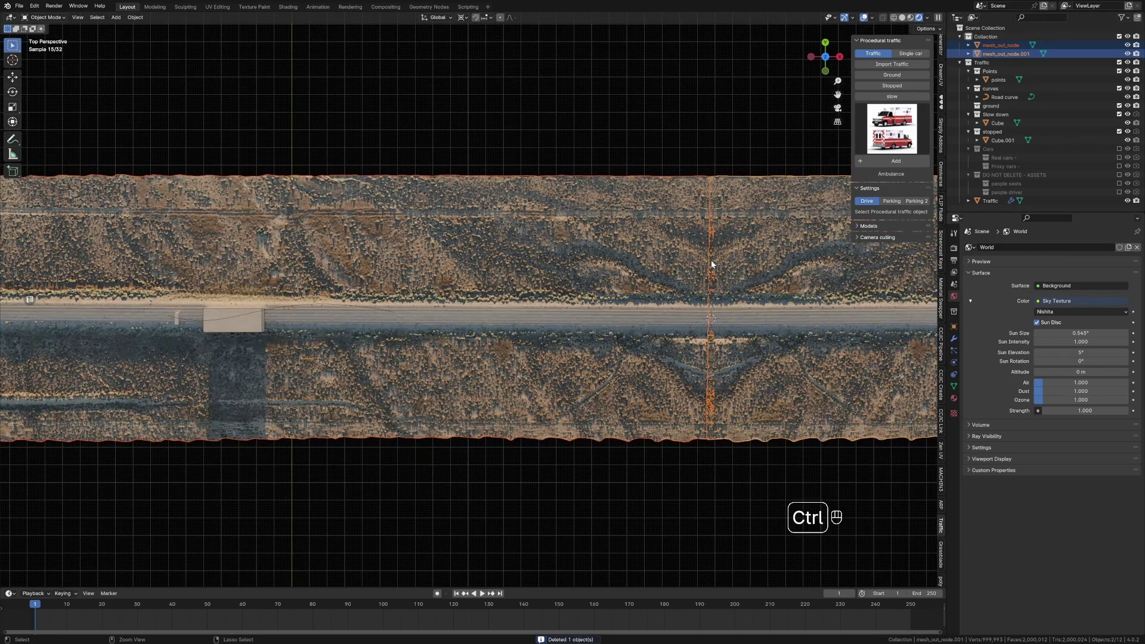
key(ctrl+j)
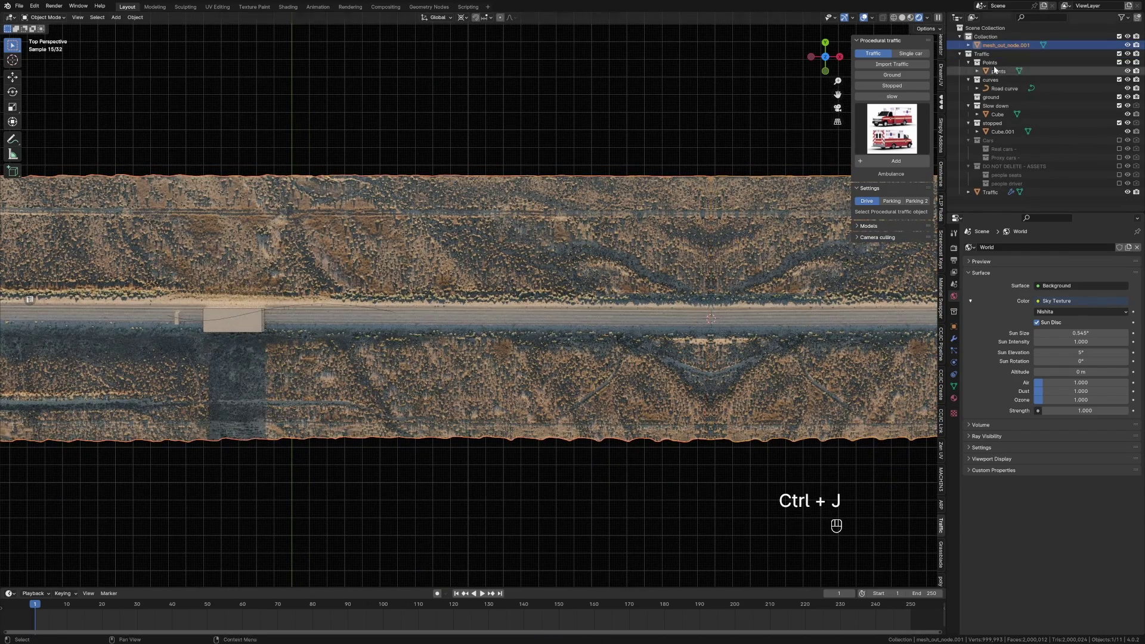
drag(1007, 45, 1006, 96)
Step: Delete the slow-down cube and the stopped cube from the traffic setup
click(520, 215)
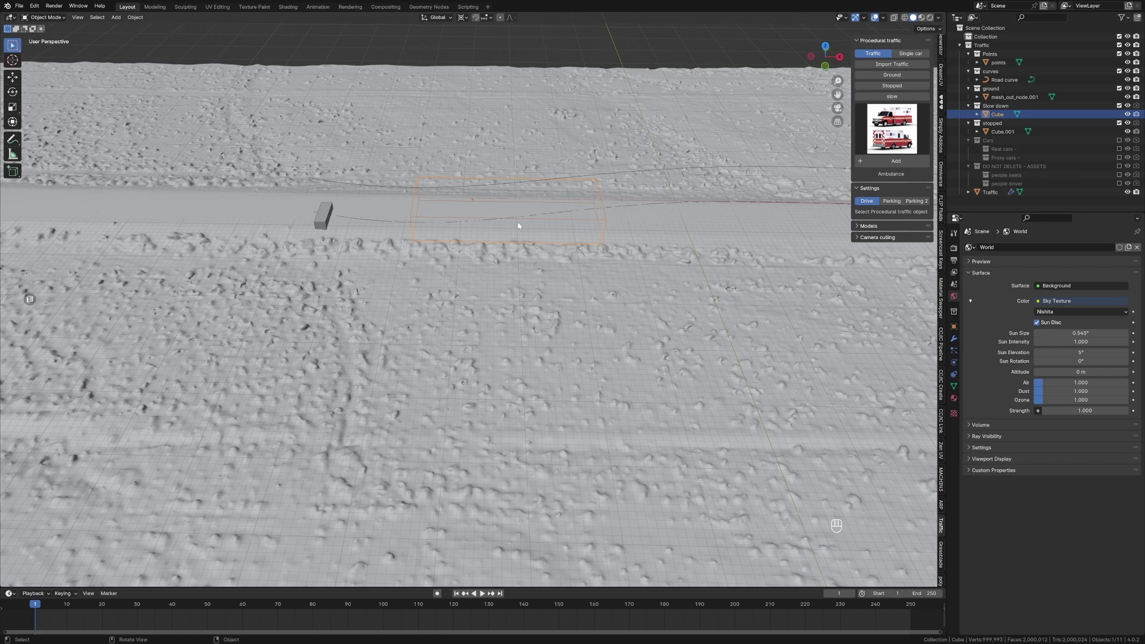
key(Delete)
click(336, 227)
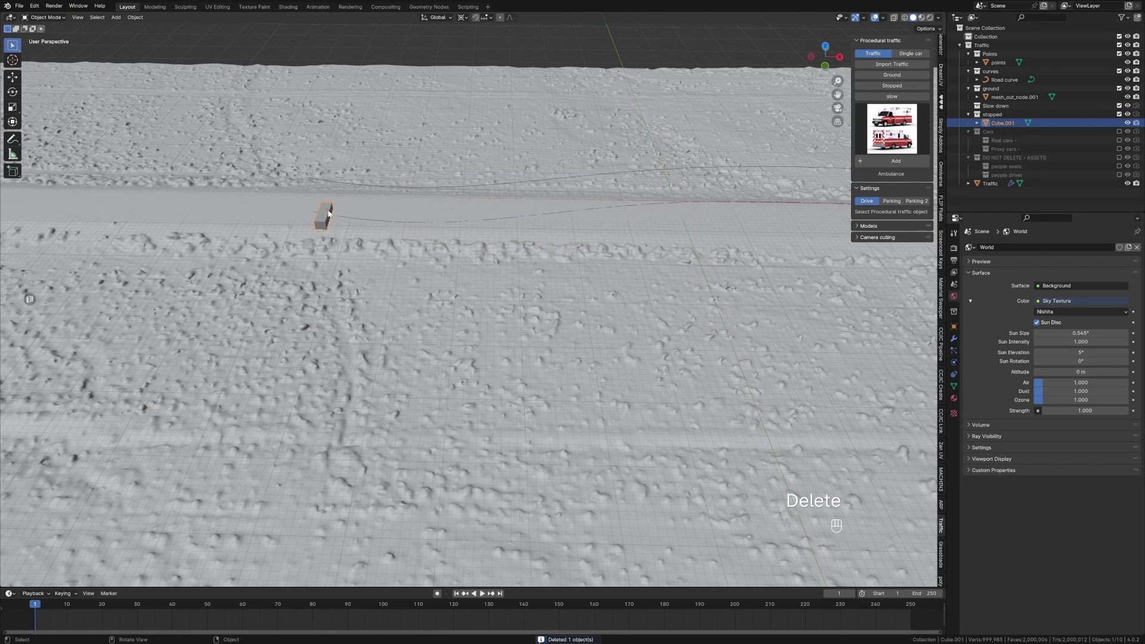
key(Delete)
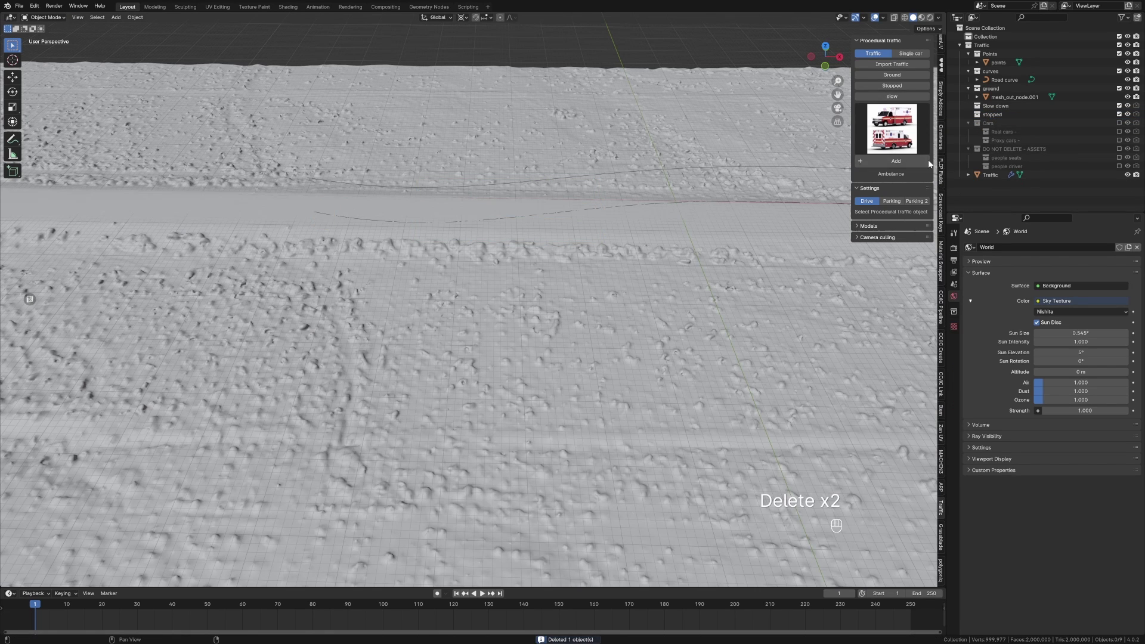
Step: Straighten the Road curve by scaling all its control points to 0 along Y
click(1006, 80)
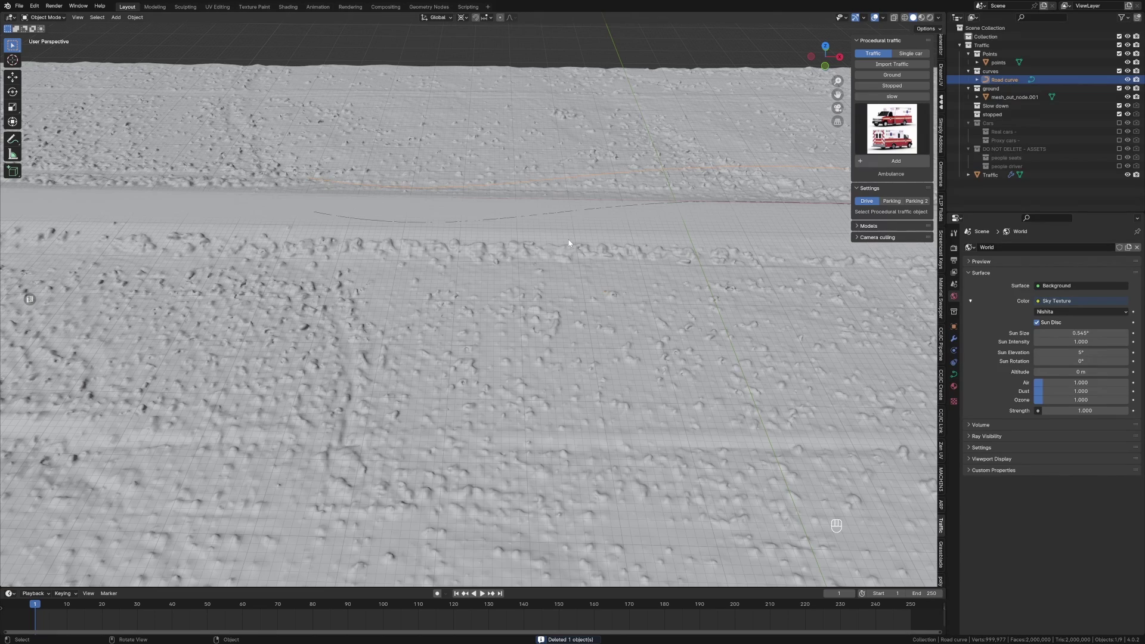
key(KP_7)
scroll(604, 370, down, 4)
key(Tab)
key(a)
key(s)
key(y)
key(KP_0)
key(KP_Enter)
Step: Move the straightened Road curve onto the road, starting near one end of the terrain
scroll(604, 370, down, 3)
key(g)
key(y)
key(x)
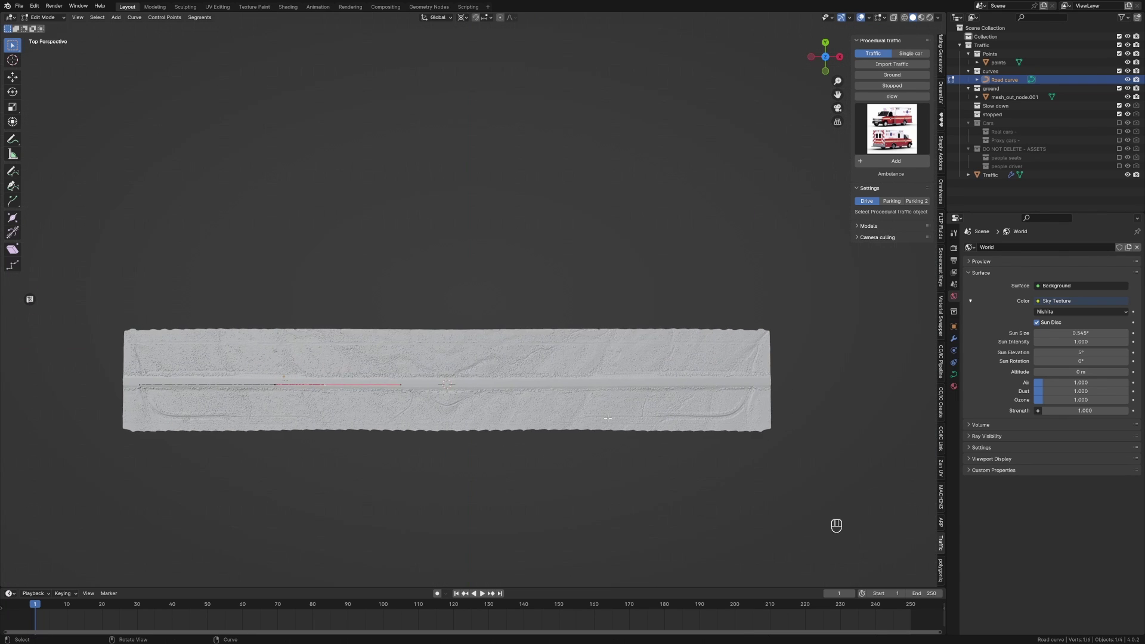
Step: Move the Road curve's end control point about 560 m along X toward the far end of the terrain
key(g)
key(x)
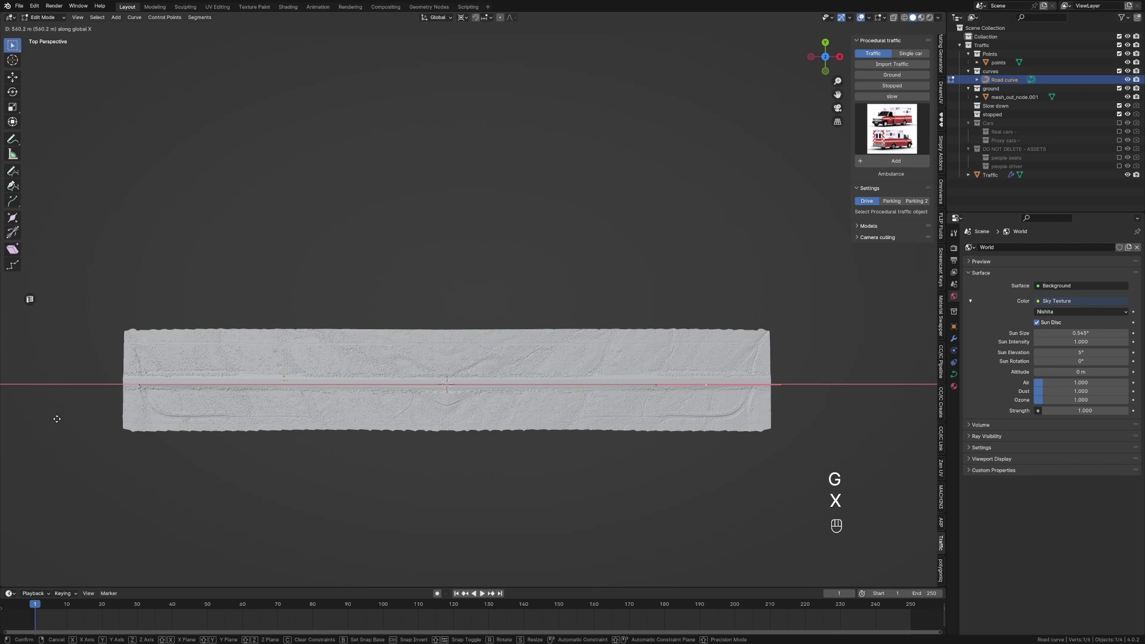
click(146, 450)
Step: Move the curve's end point about 65 m further, placing it on the road near the terrain's far edge
shift+middle_drag(768, 410, 649, 372)
scroll(650, 371, up, 2)
scroll(650, 371, up, 2)
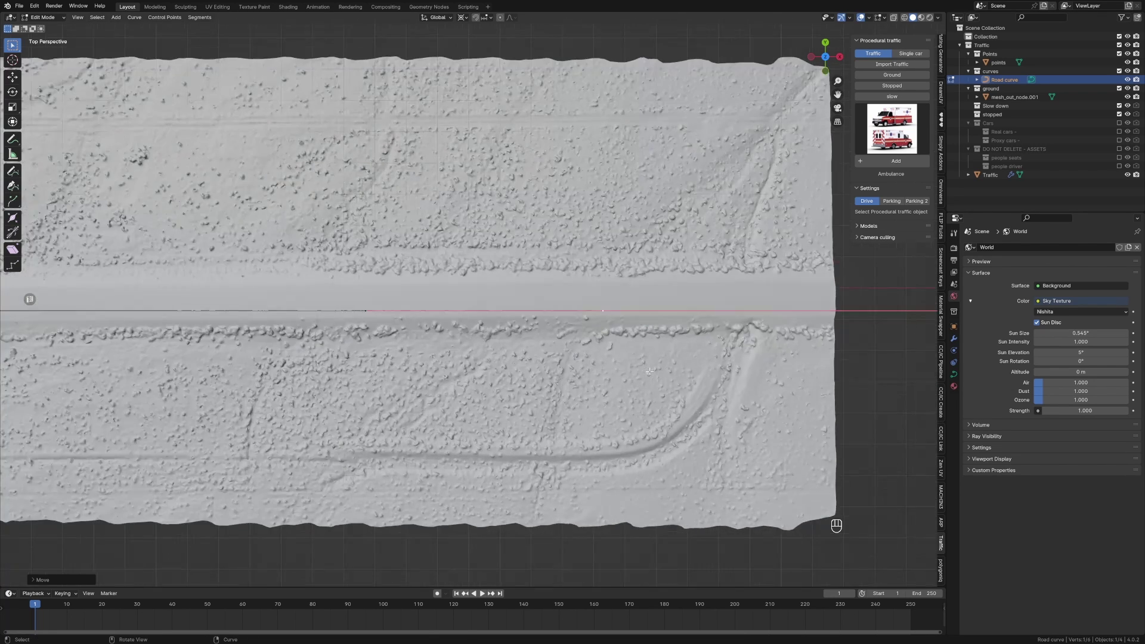
shift+scroll(615, 387, up, 1)
scroll(574, 403, up, 2)
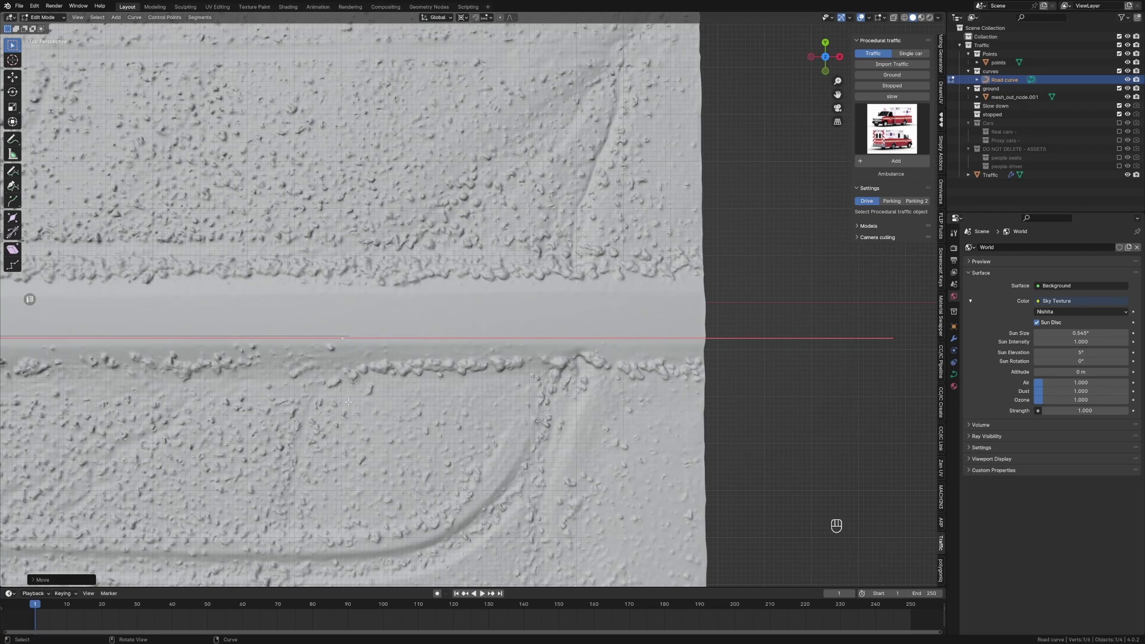
key(g)
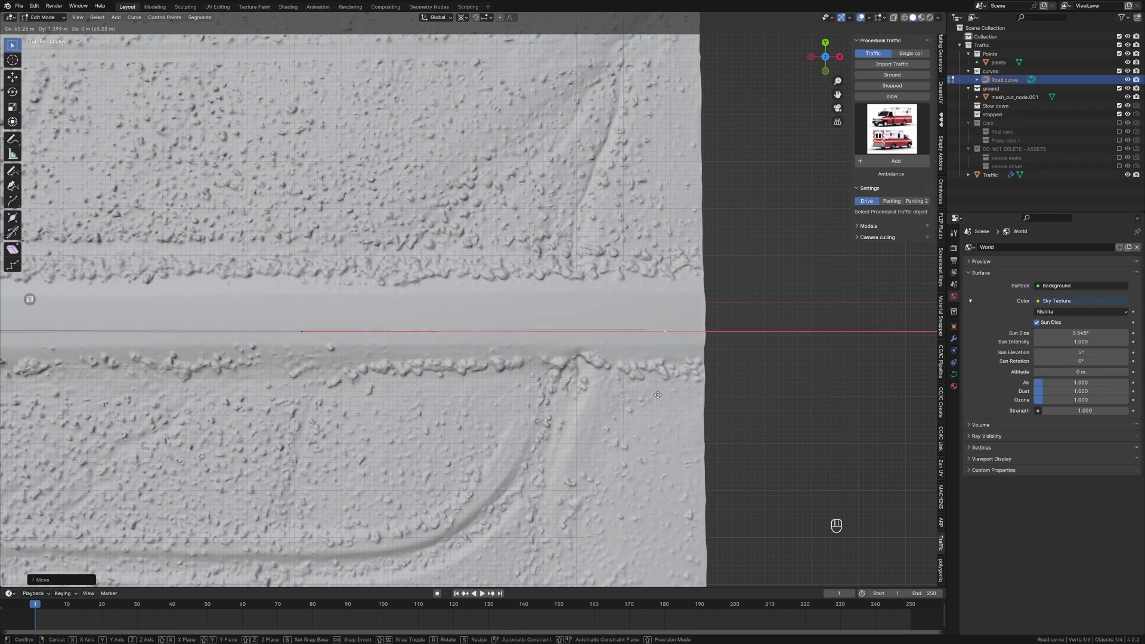
click(660, 395)
Step: Subdivide the whole Road curve to add control points along it
scroll(640, 399, down, 5)
scroll(611, 407, down, 2)
shift+middle_drag(36, 353, 517, 334)
key(a)
right_click(532, 348)
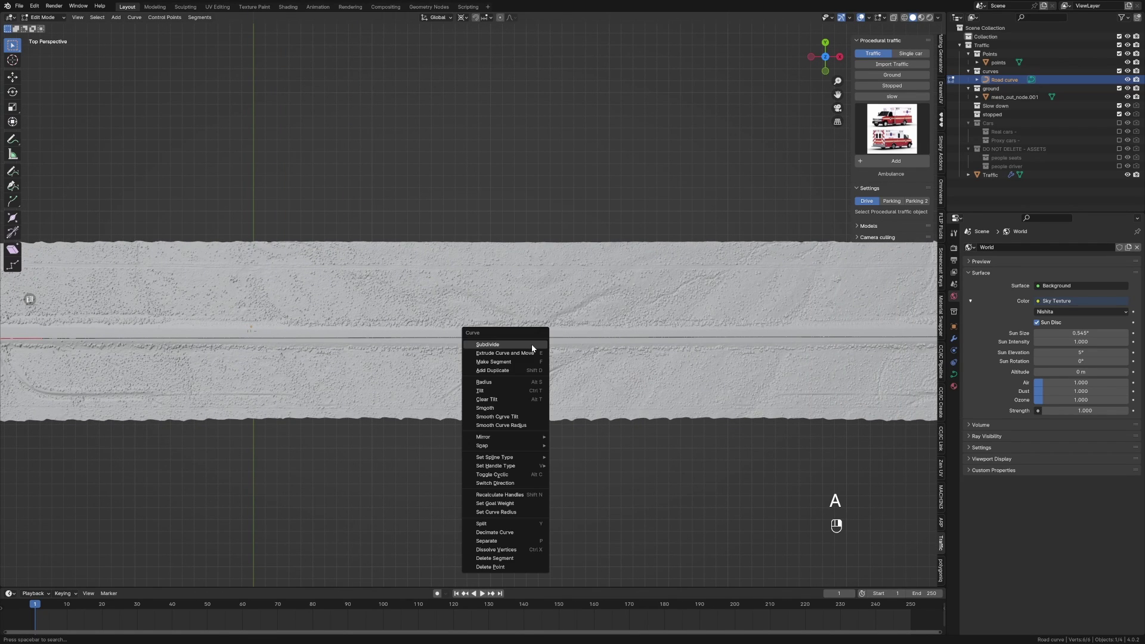
click(532, 346)
Step: Adjust a new middle control point of the Road curve along Y to follow the road, and return to Object Mode
scroll(544, 361, up, 2)
click(514, 336)
key(g)
key(y)
click(514, 337)
key(Tab)
scroll(561, 400, down, 4)
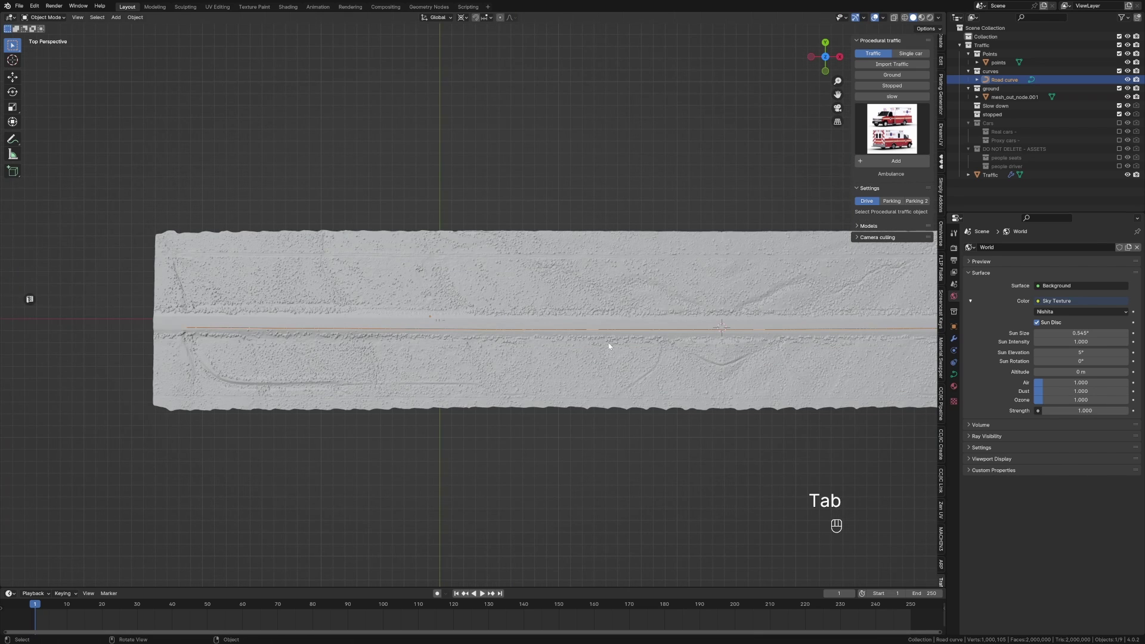
Step: Add the Tesla_model_3 and Nissan_Rogue car models to the traffic
click(892, 129)
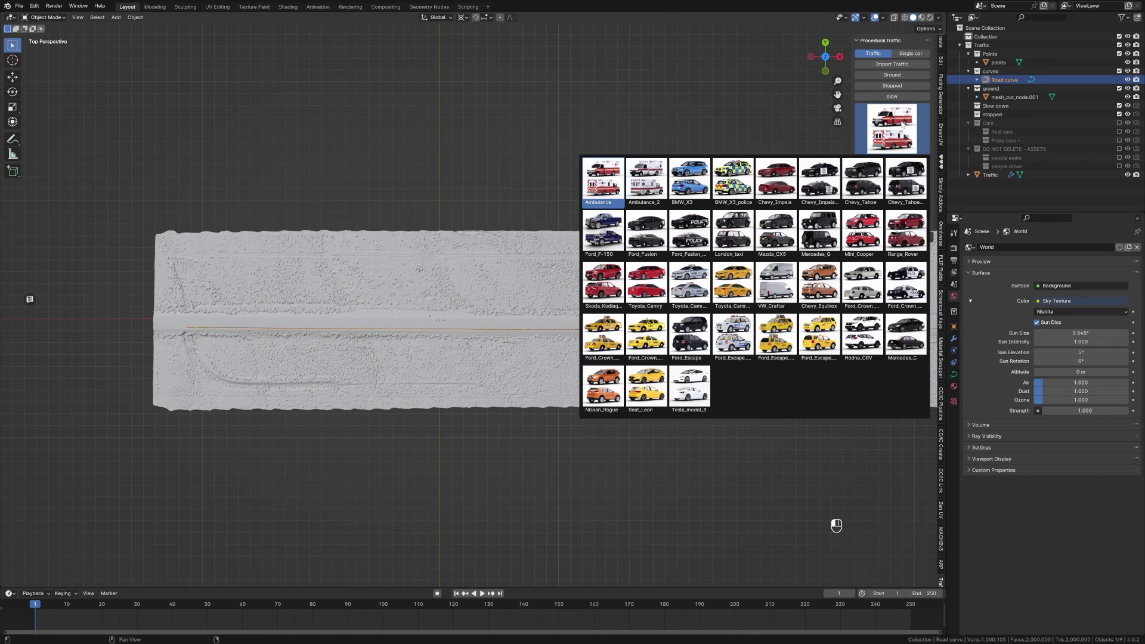
click(691, 388)
click(909, 163)
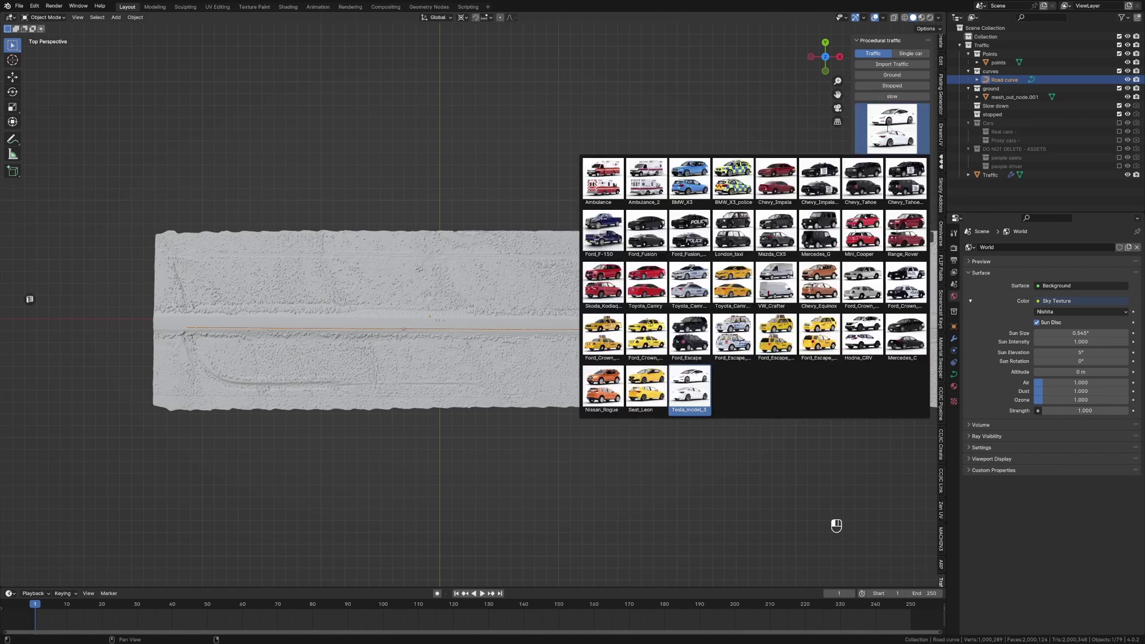
click(600, 392)
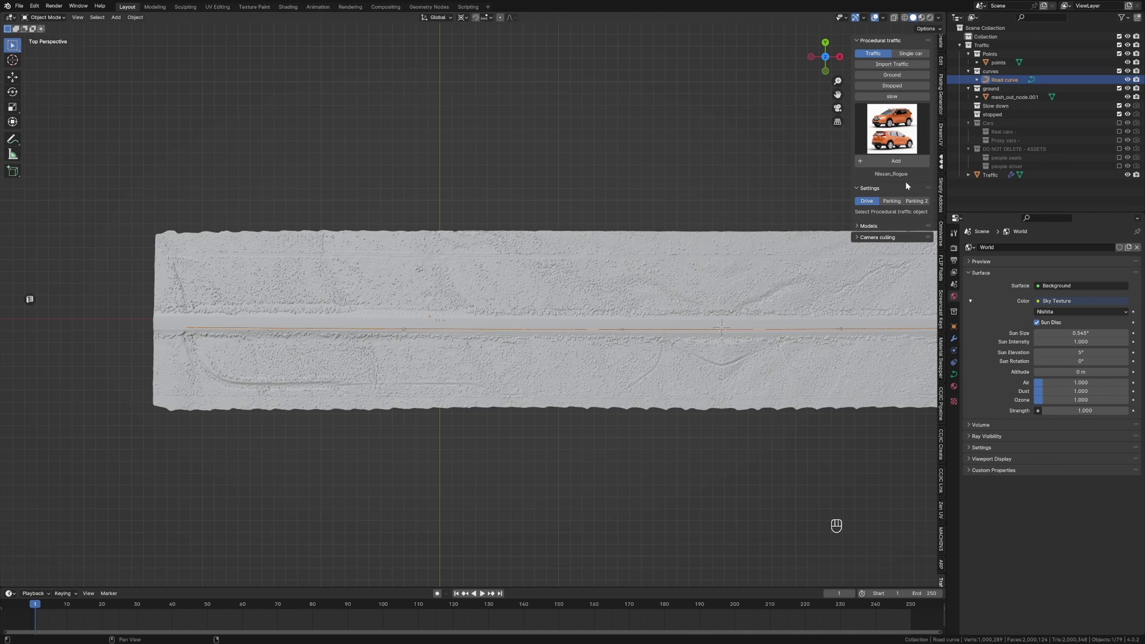
click(899, 162)
Step: Save the Blender file and add the BMW_X3 car model to the traffic
middle_drag(553, 343, 638, 265)
key(ctrl+s)
click(892, 128)
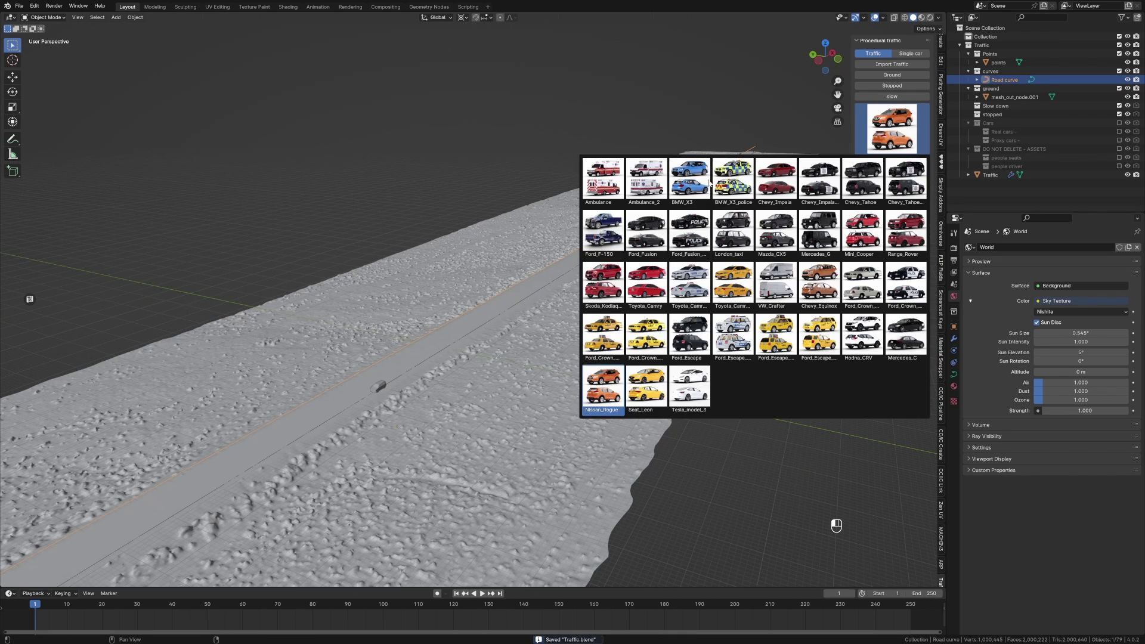
click(690, 179)
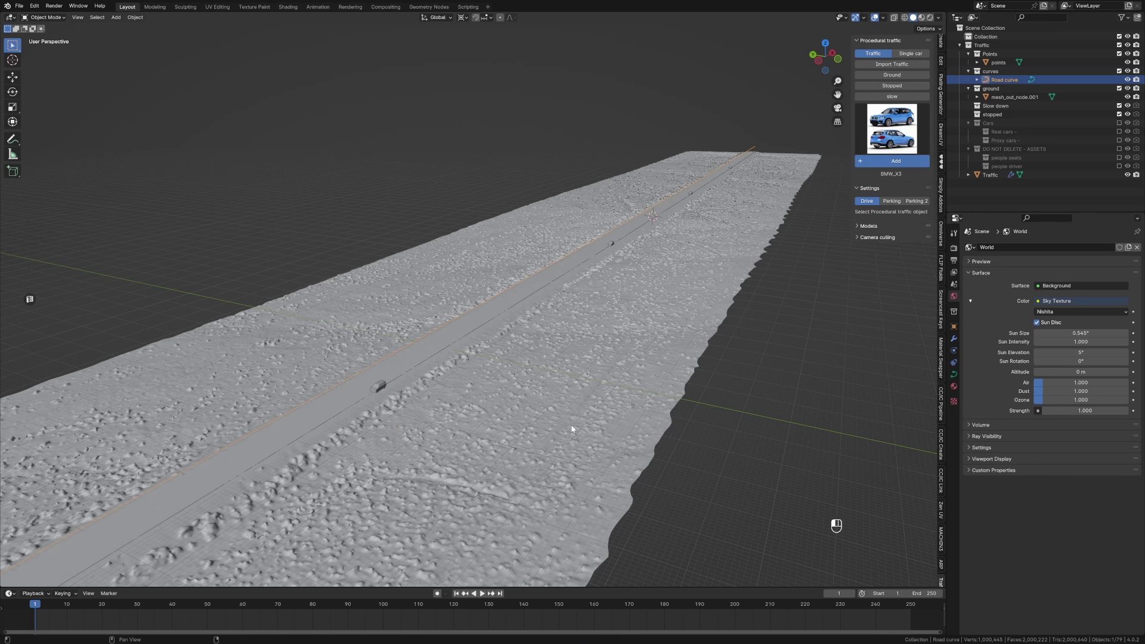
Step: Set the Traffic object's number of cars to 20
click(613, 245)
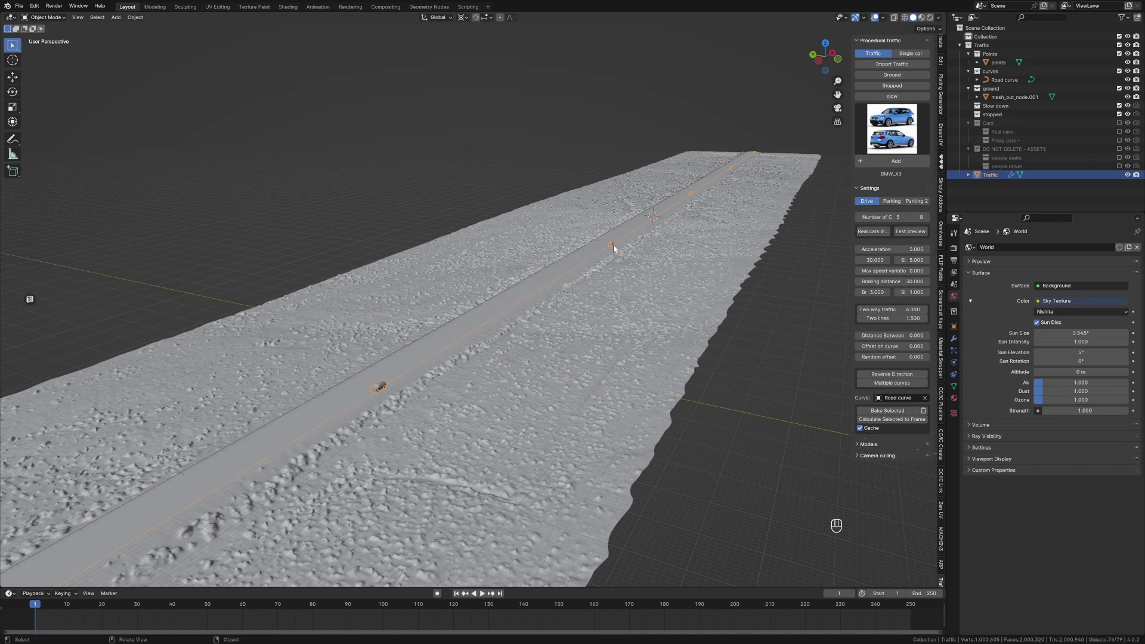
click(878, 217)
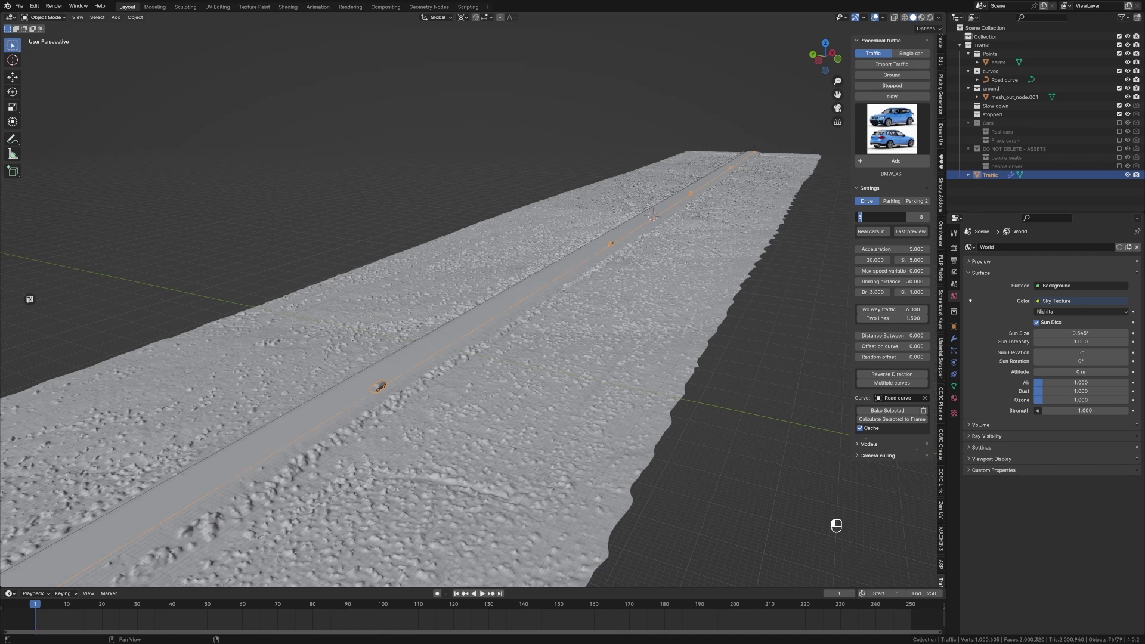
text(20)
key(Return)
Step: Enable two way traffic for the cars and set its offset to -6
middle_drag(583, 251, 642, 223)
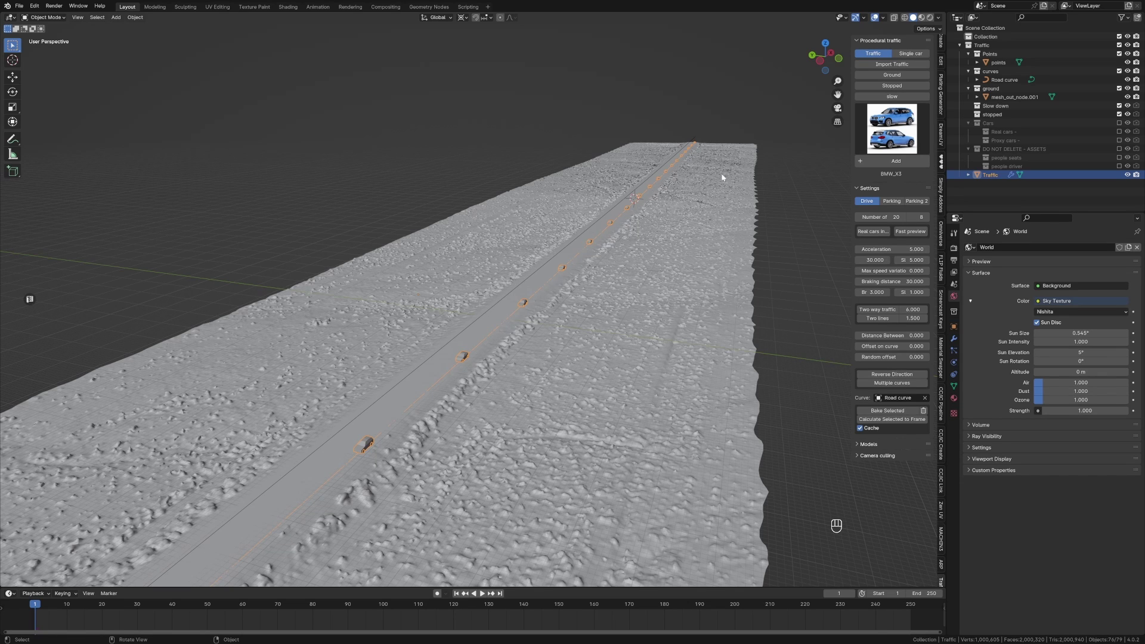
drag(854, 236, 797, 241)
click(833, 311)
middle_drag(770, 313, 590, 297)
double_click(901, 310)
text(-6)
key(Return)
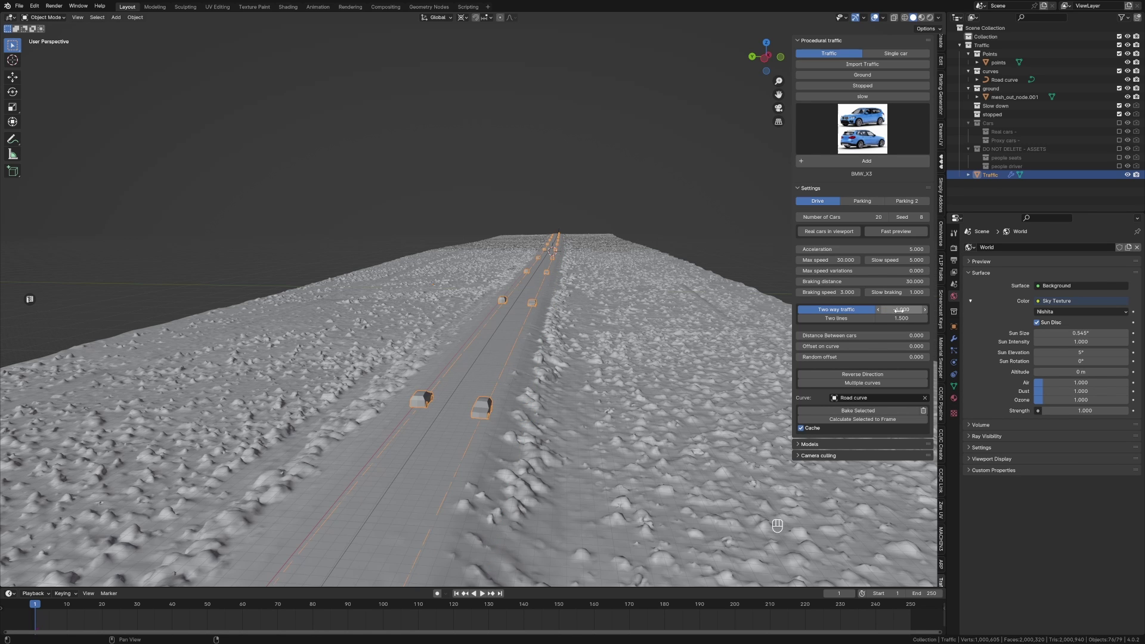
Step: Set the two way traffic offset to -4 to bring the opposing lanes closer together
middle_drag(540, 369, 549, 365)
scroll(549, 365, up, 3)
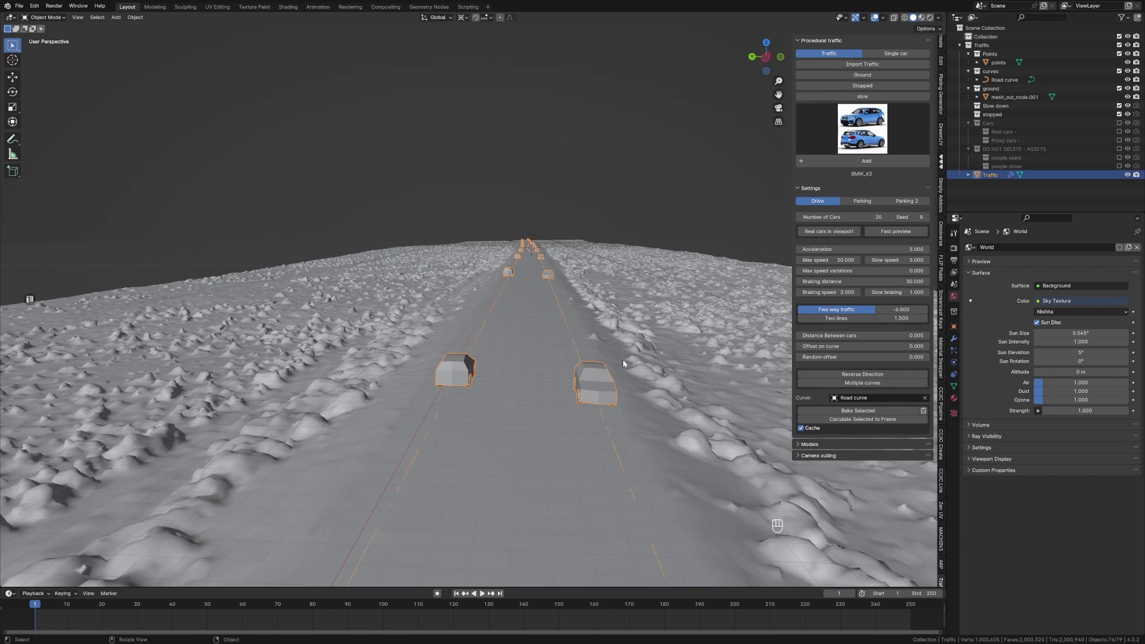
double_click(895, 309)
text(-4)
key(Return)
Step: Shift the Road curve slightly along Y to centre both car lanes on the road
click(992, 82)
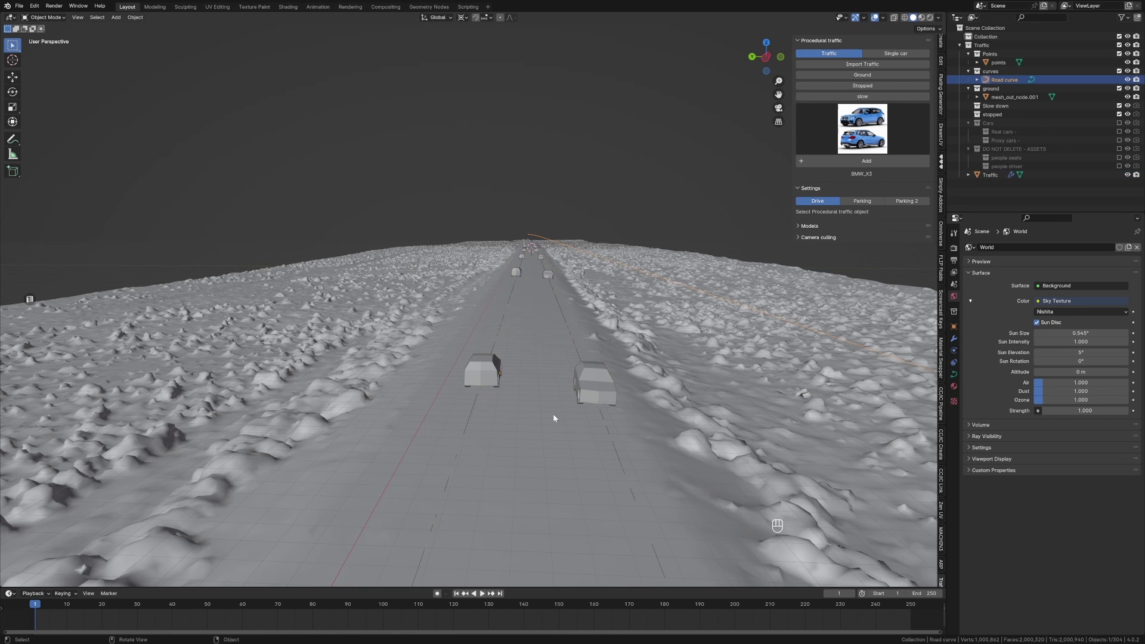
key(g)
key(y)
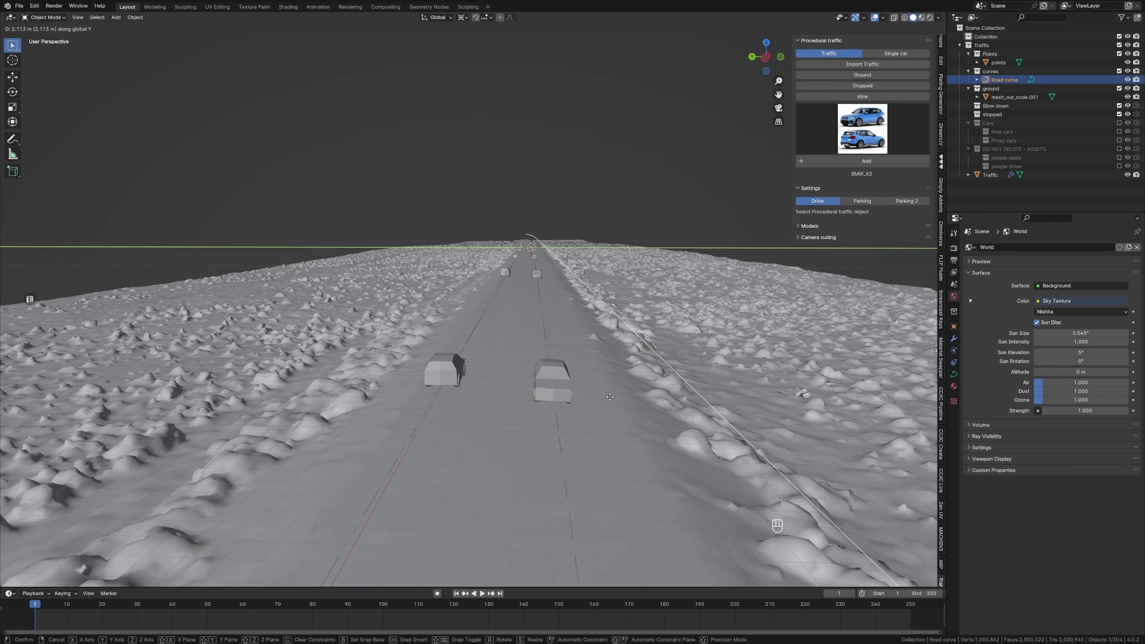
key(shift)
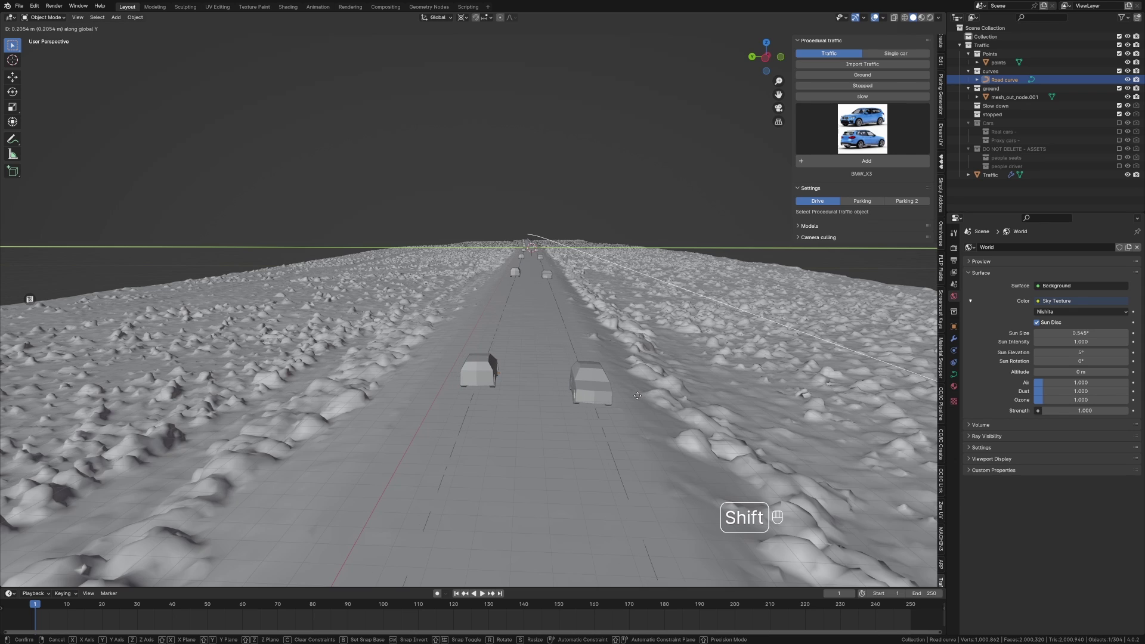
click(546, 391)
Step: Set the Traffic object's two lines value to 1.990 and select the terrain mesh
click(574, 382)
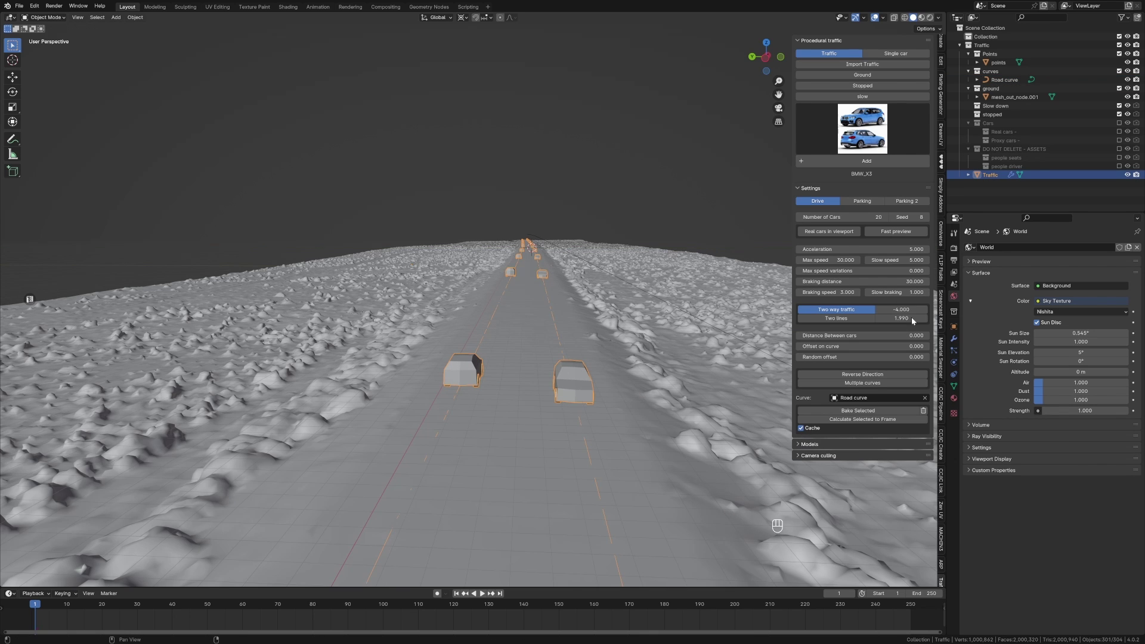
click(582, 474)
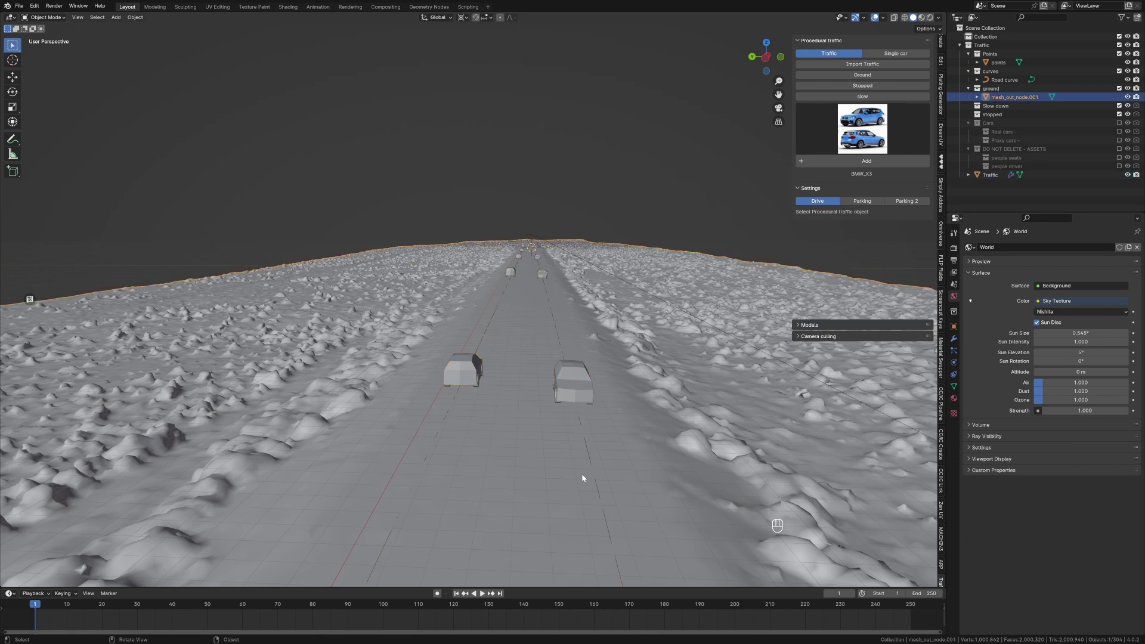
Step: Set the Traffic object's two way traffic offset to -1.5
scroll(781, 441, down, 3)
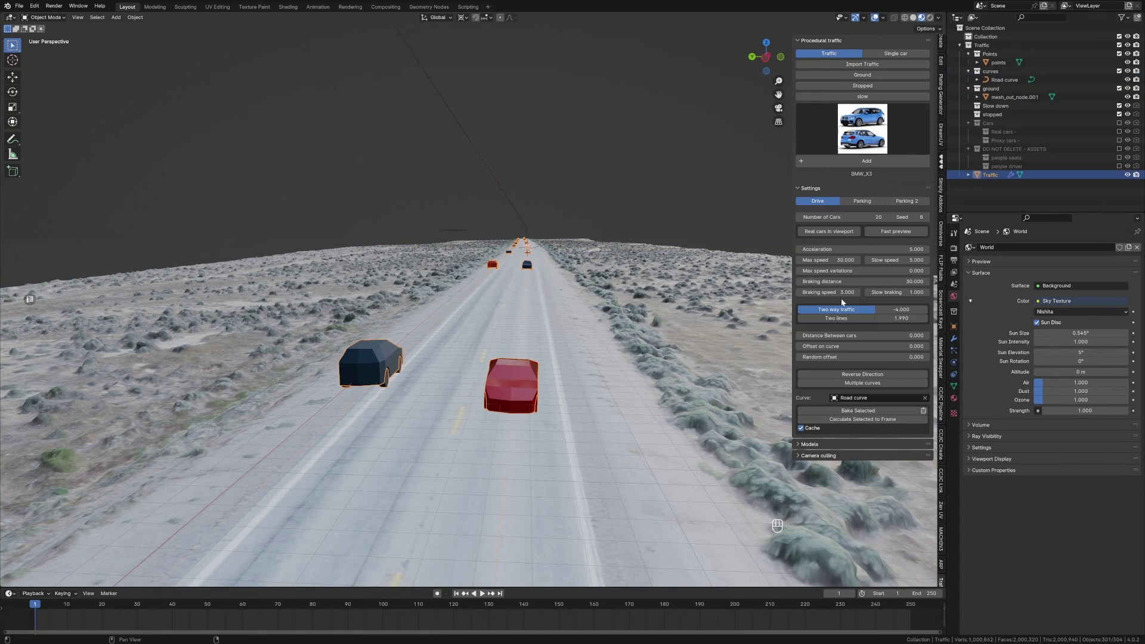
click(901, 309)
text(-1.5)
key(Return)
Step: Play the traffic animation briefly from an overview of the terrain to check how the cars move along the road
scroll(609, 385, down, 4)
middle_drag(609, 385, 501, 423)
shift+middle_drag(501, 423, 489, 454)
scroll(463, 422, down, 5)
key(shift+space)
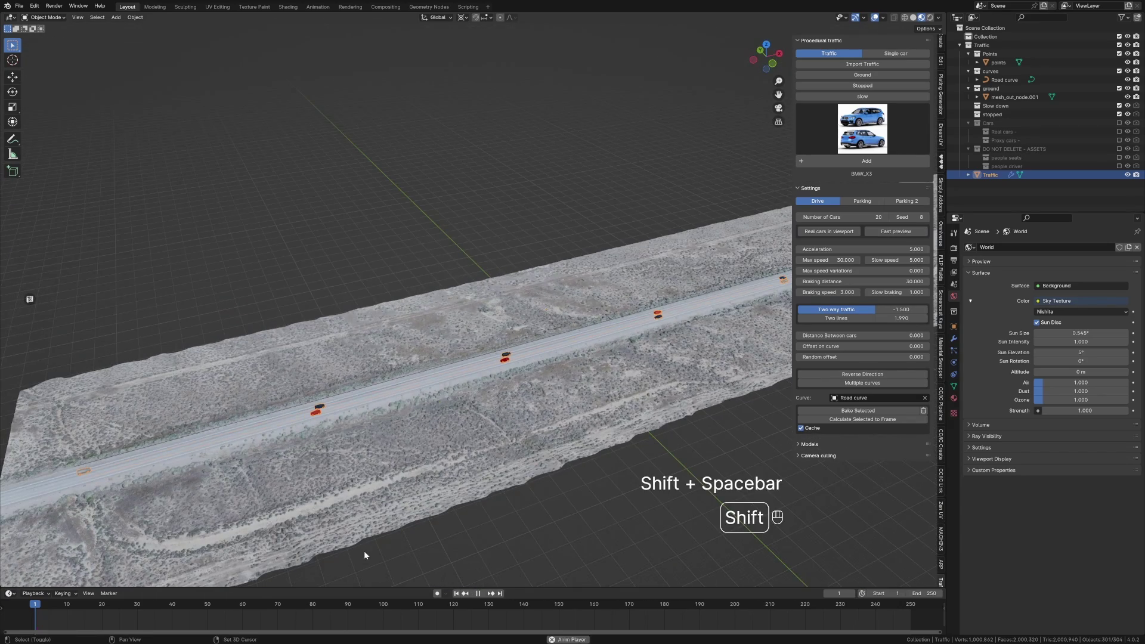
key(shift+space)
scroll(498, 343, up, 2)
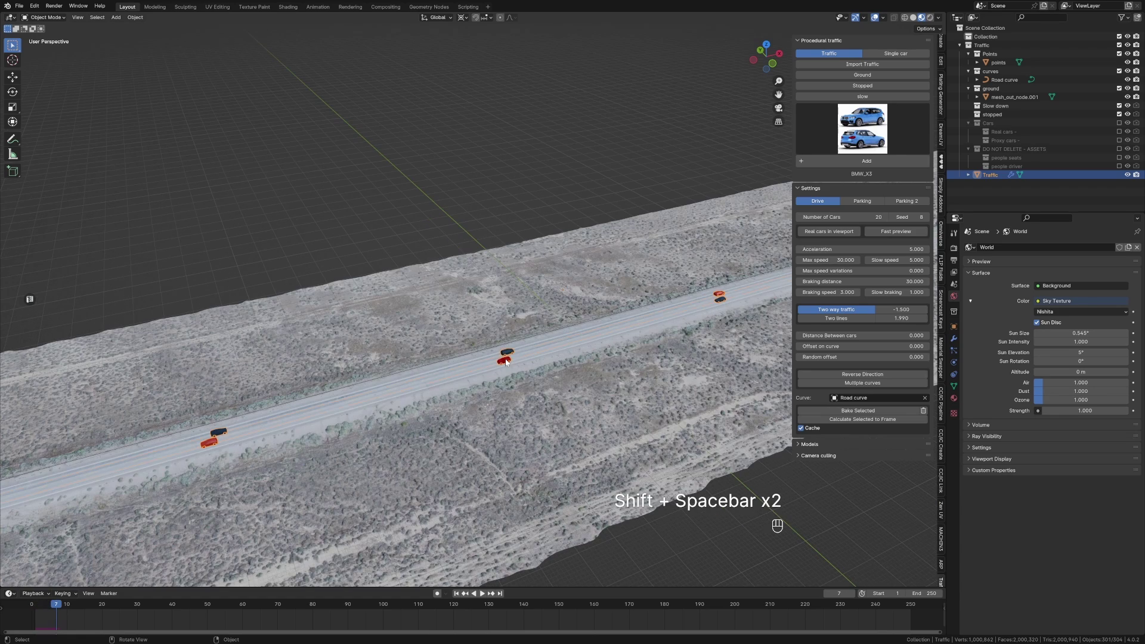
Step: Enable Fast preview for the Traffic object and check its animation looking along the road
click(909, 234)
middle_drag(746, 301, 521, 392)
key(shift+space)
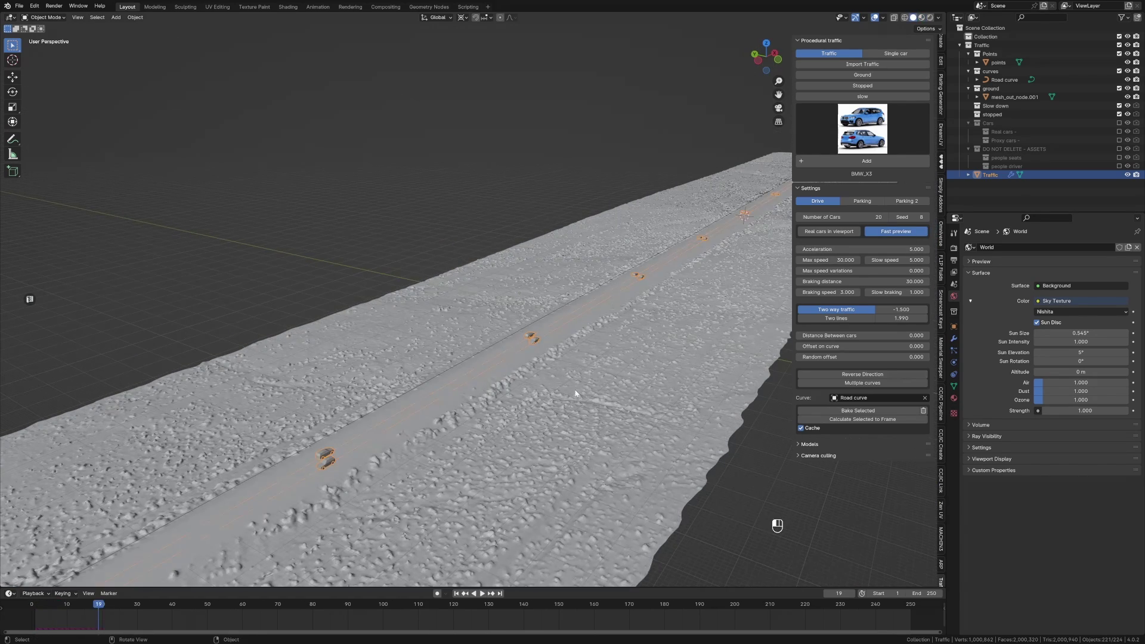
click(676, 330)
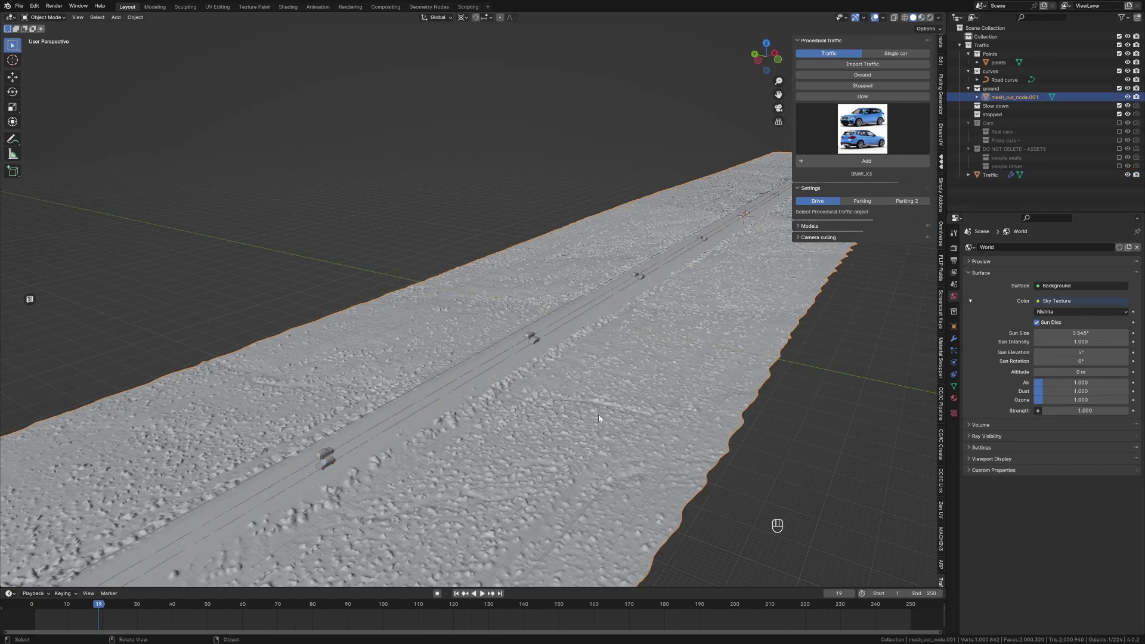
click(537, 341)
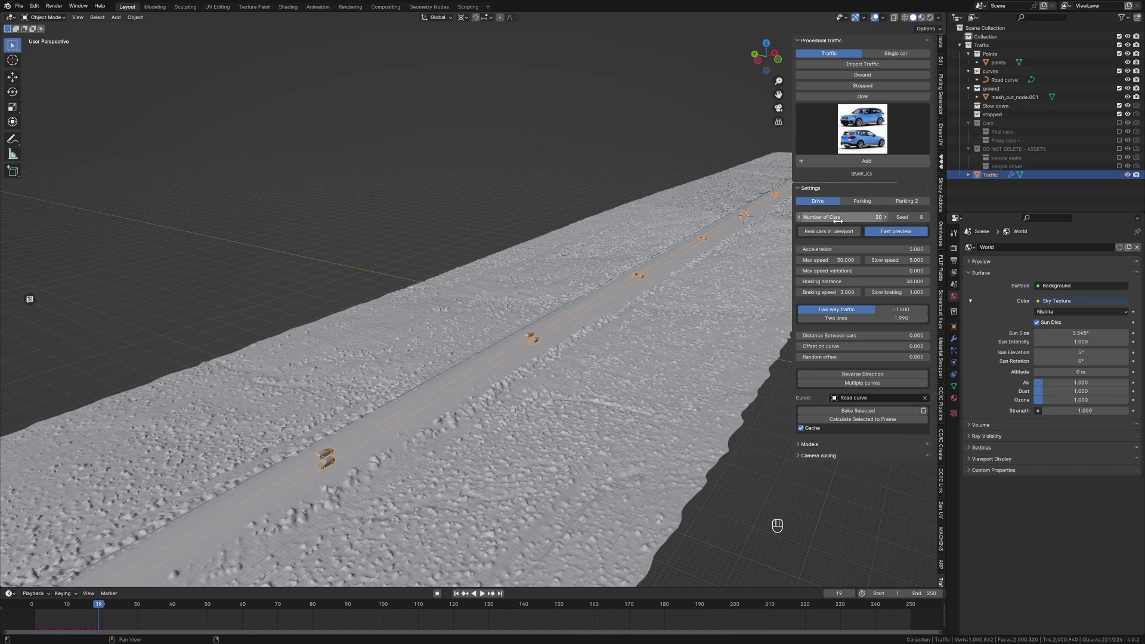
Step: Set the traffic's acceleration to 150 and its max speed to 50
click(866, 249)
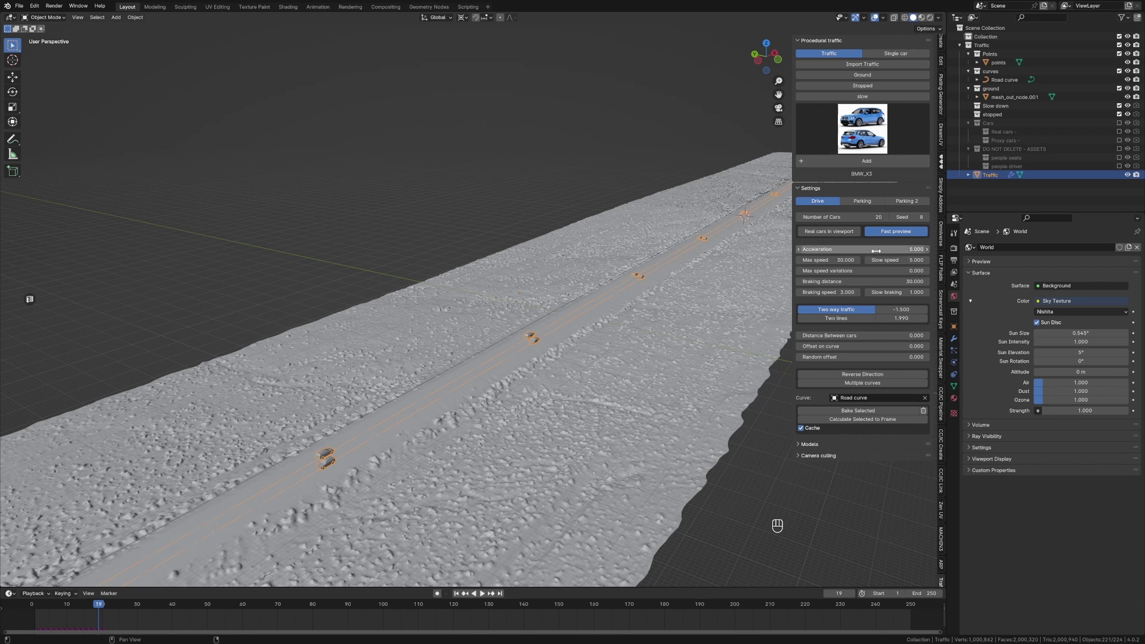
text(150)
key(Return)
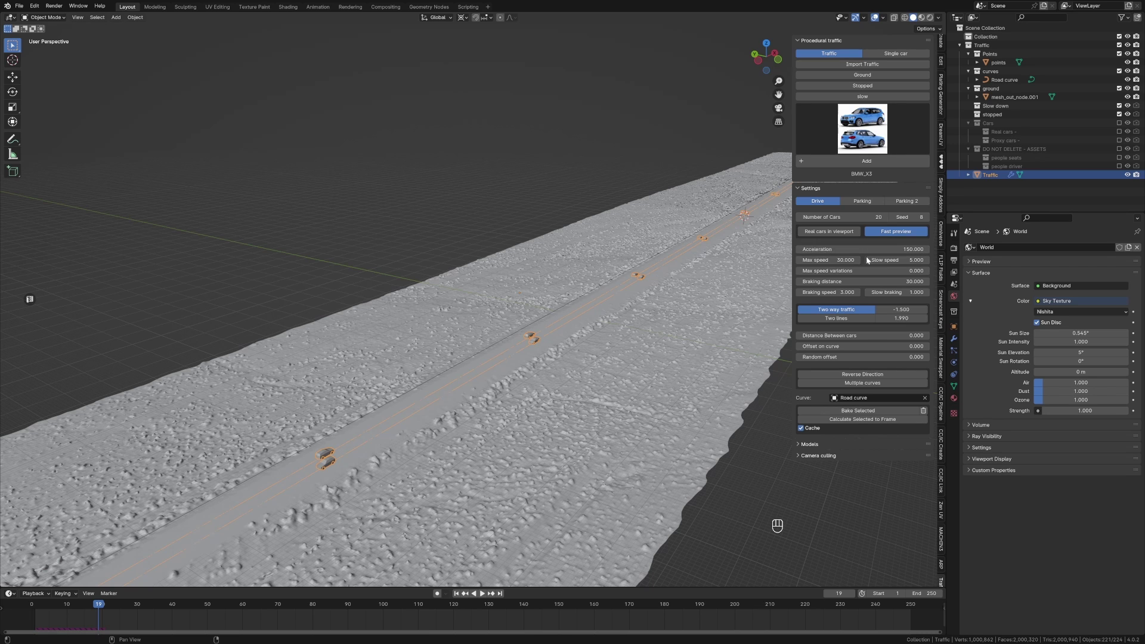
click(847, 260)
text(50)
key(Return)
Step: Set the traffic's max speed variations to 10 and the distance between cars to 10
click(903, 271)
text(10)
key(Return)
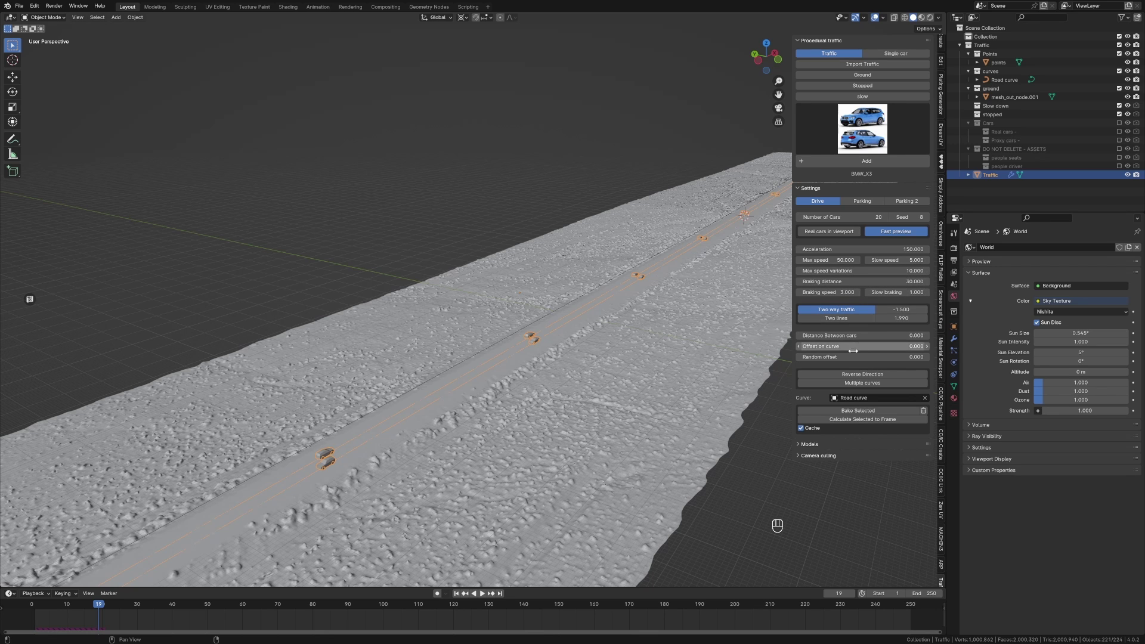
click(890, 336)
text(-20)
key(Return)
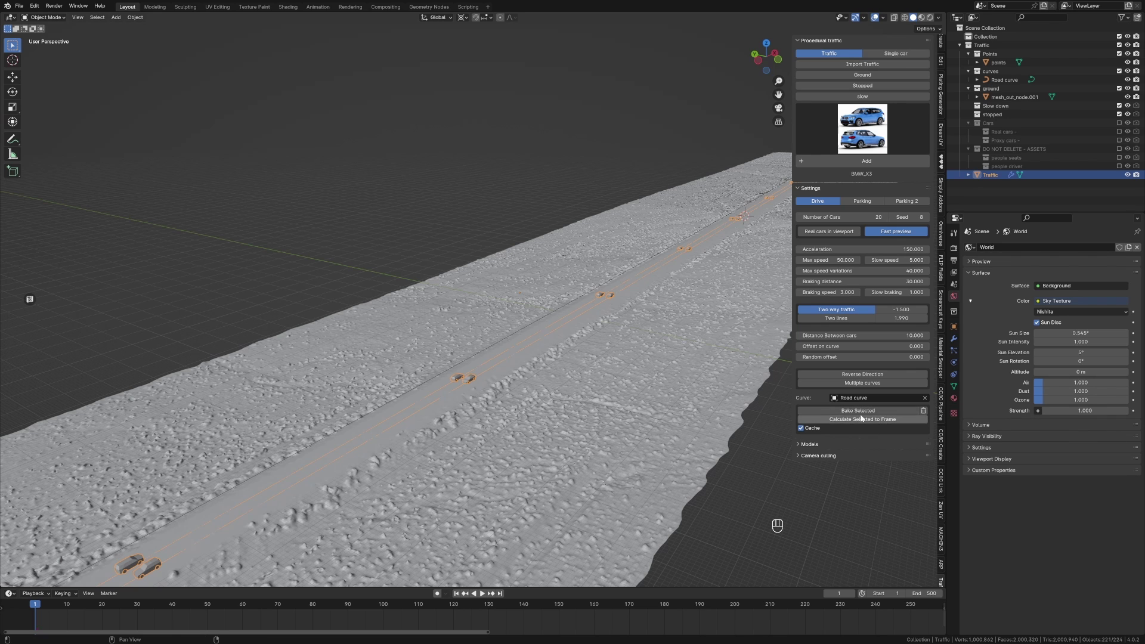
Step: Bake the selected traffic, preview the result around frame 115, and save the file
click(868, 412)
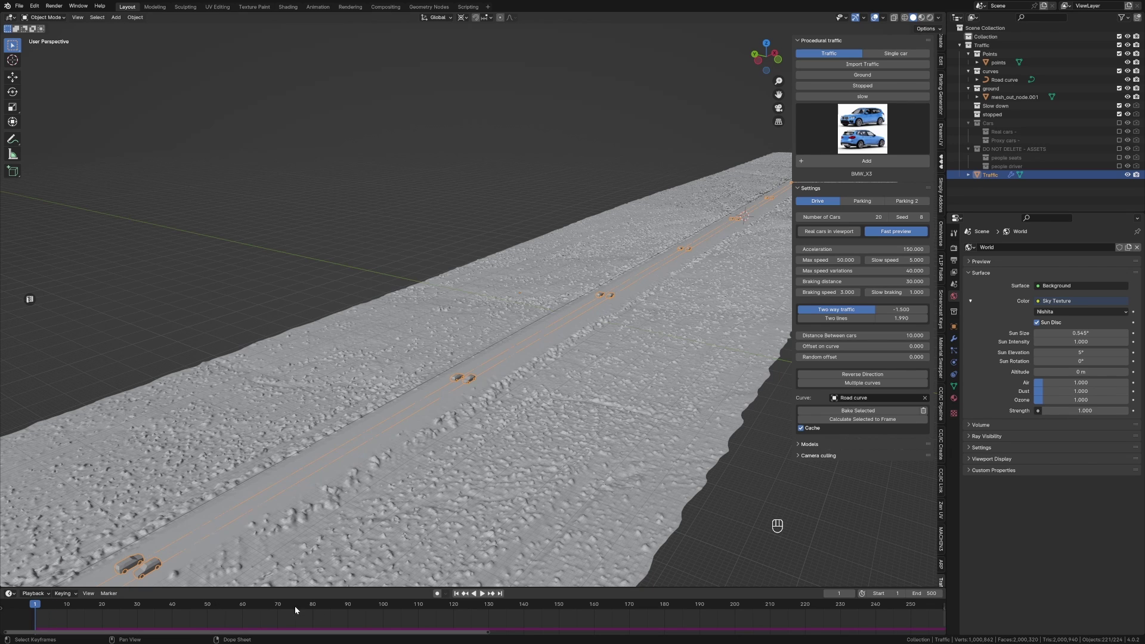
drag(322, 607, 436, 607)
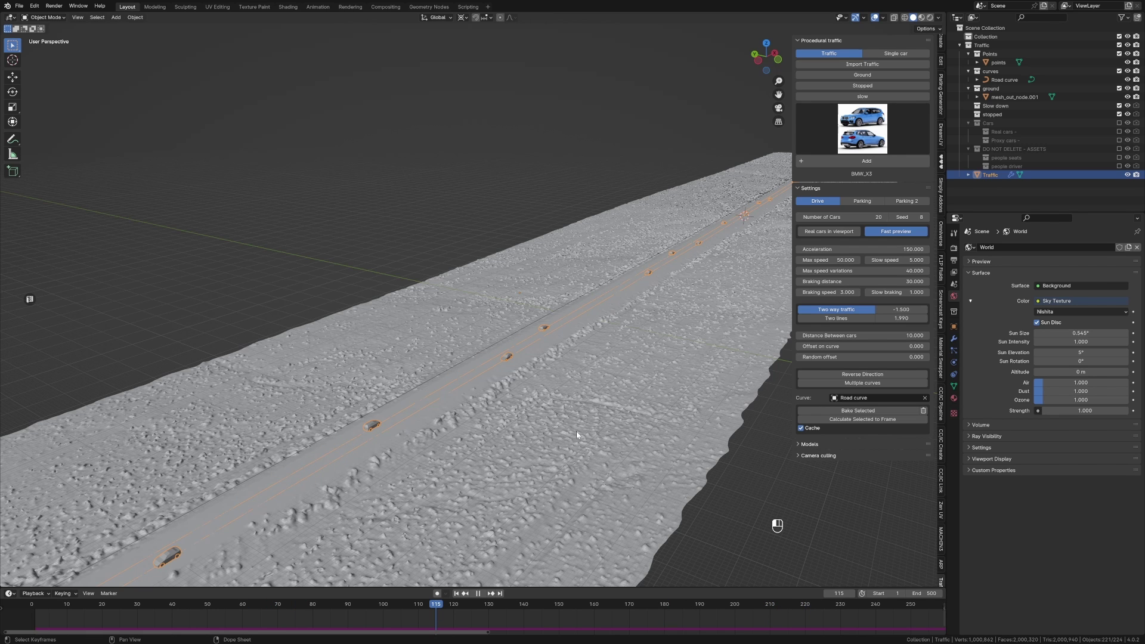
scroll(564, 478, down, 4)
key(ctrl+s)
Step: Add a camera and align it to the current elevated view of the road
shift+middle_drag(526, 476, 539, 438)
key(shift+a)
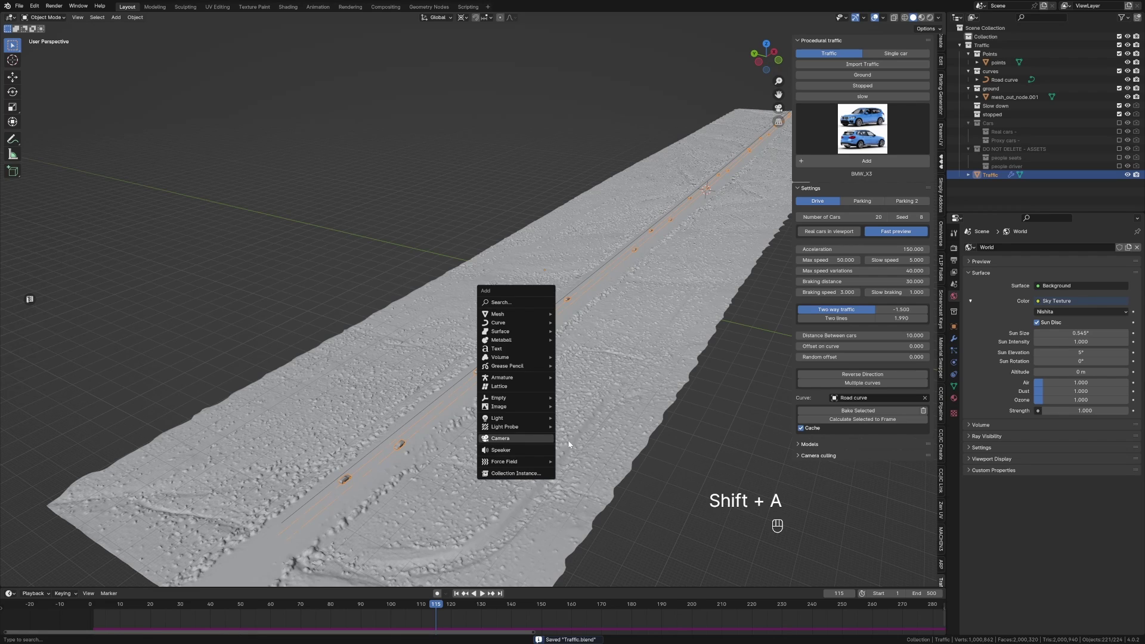
click(540, 439)
key(ctrl+alt+KP_0)
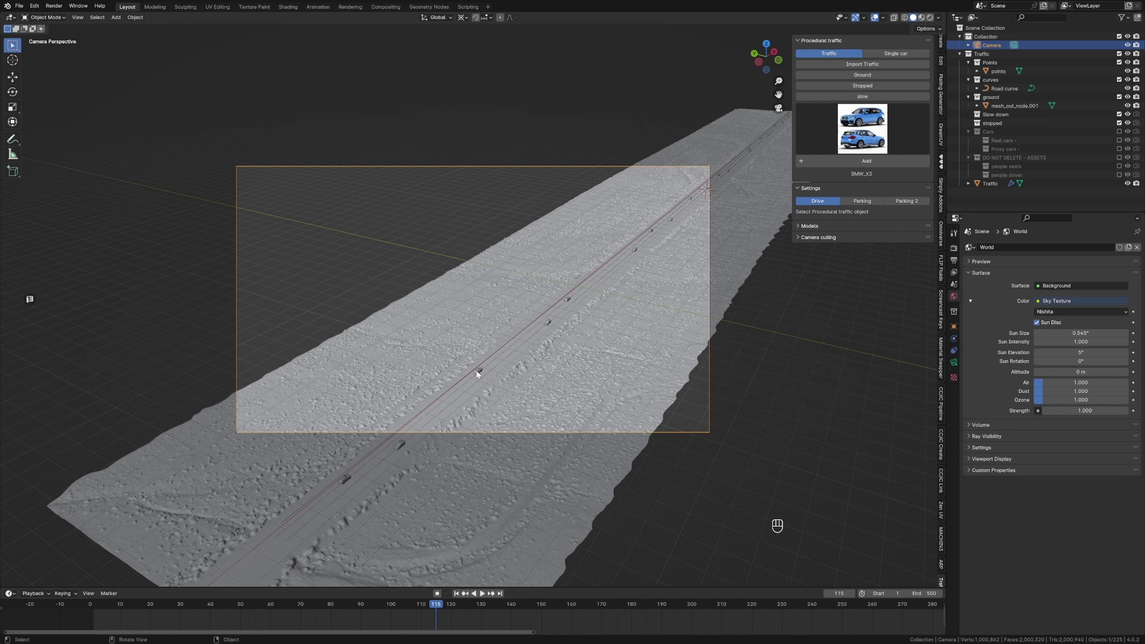
key(r)
key(r)
right_click(483, 56)
Step: Change the transform pivot point and trackball-rotate the camera downward to aim at the cars on the road
click(462, 17)
click(484, 60)
key(r)
key(r)
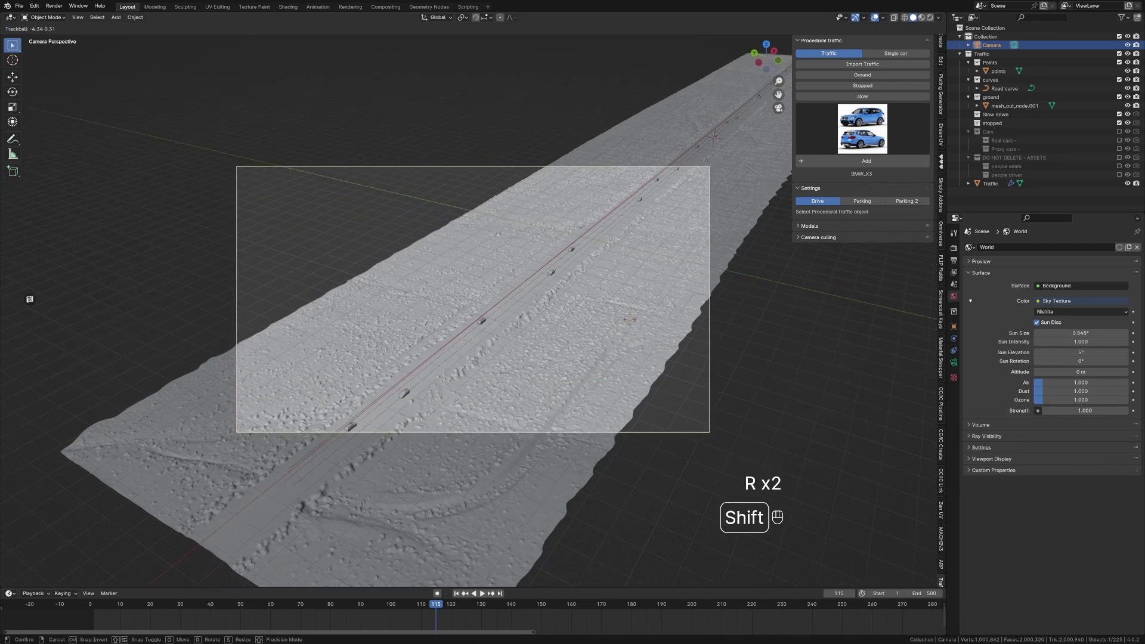
click(448, 291)
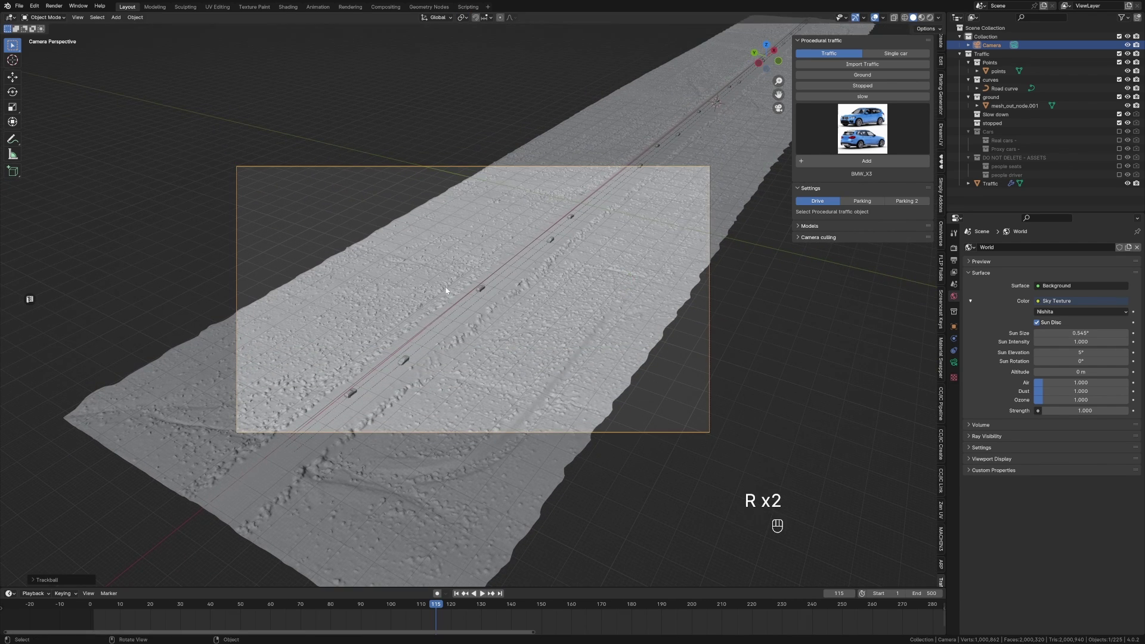
Step: Turn on the Center composition guide in the camera's viewport display settings
click(954, 362)
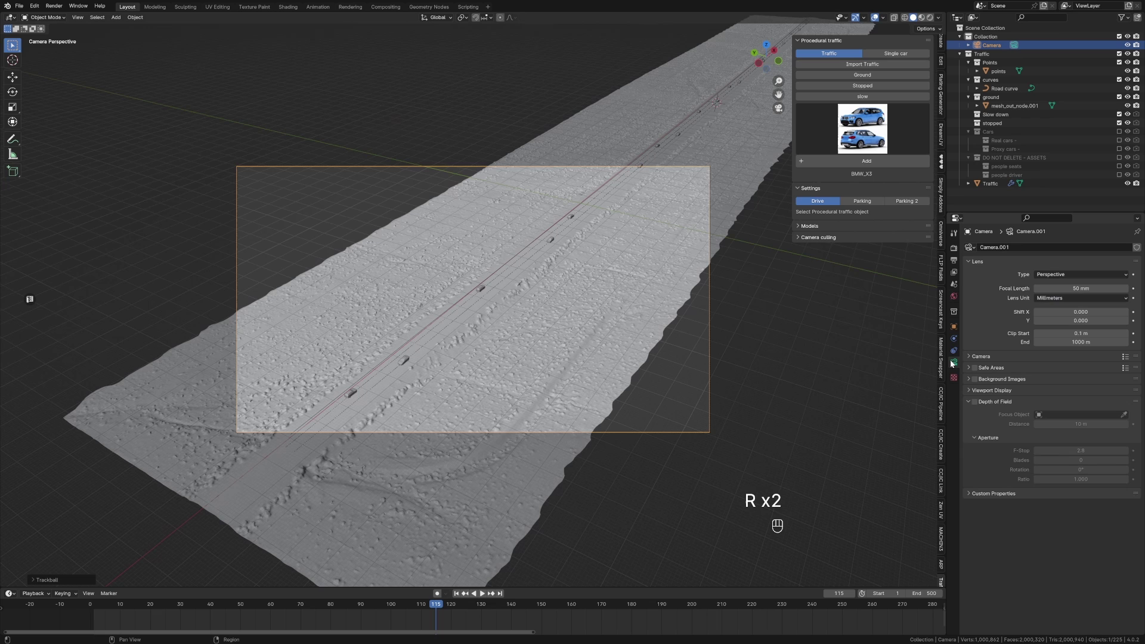
click(969, 391)
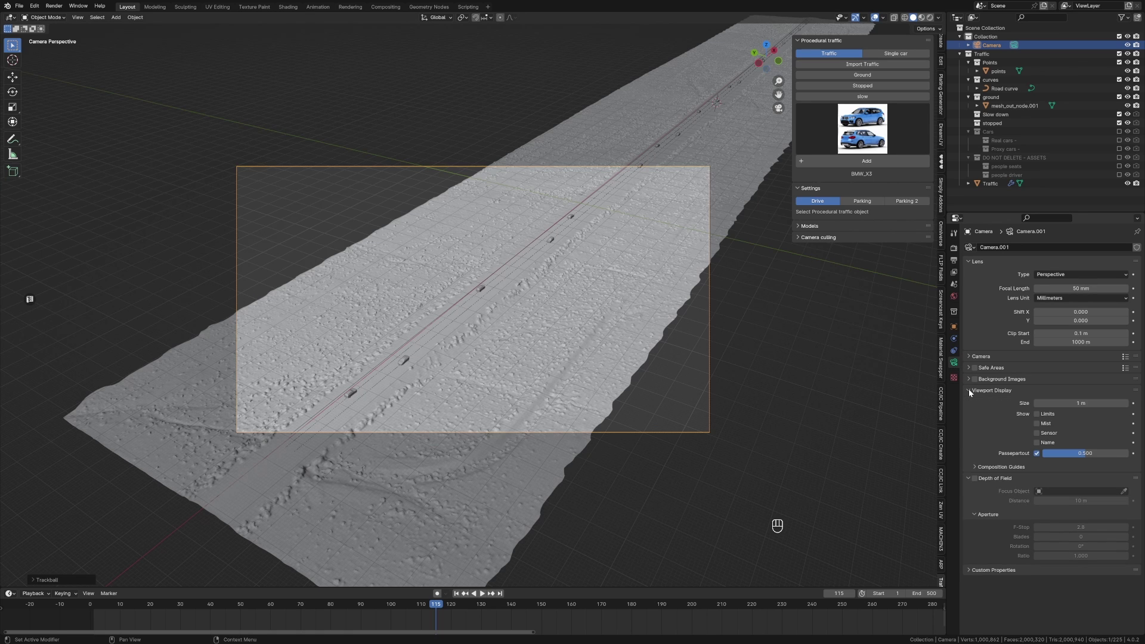
click(973, 467)
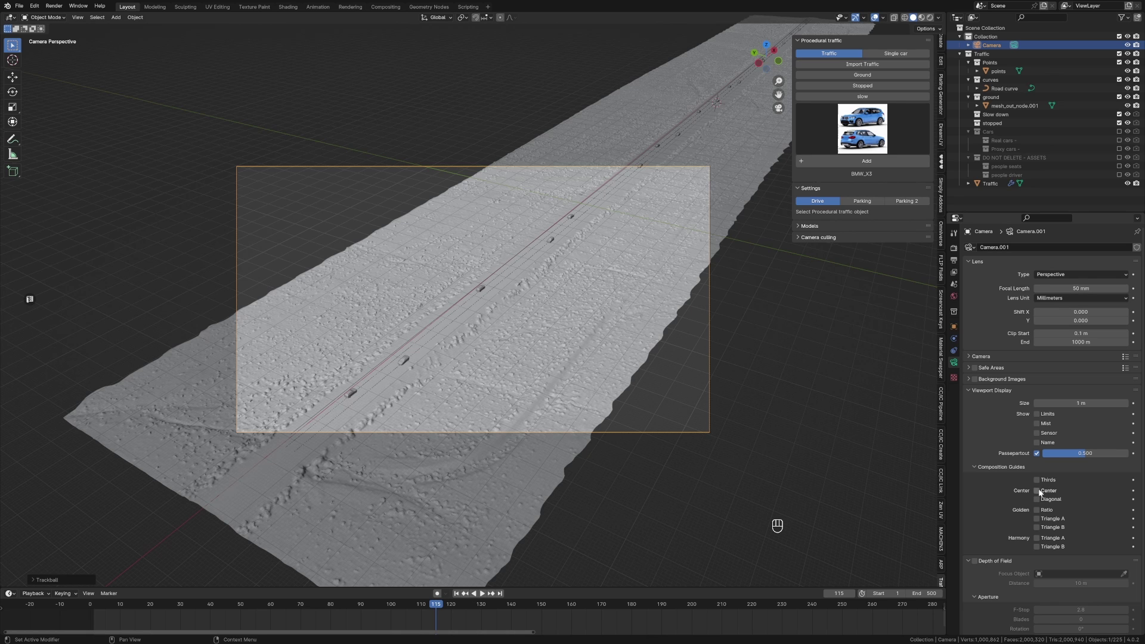
scroll(464, 300, up, 2)
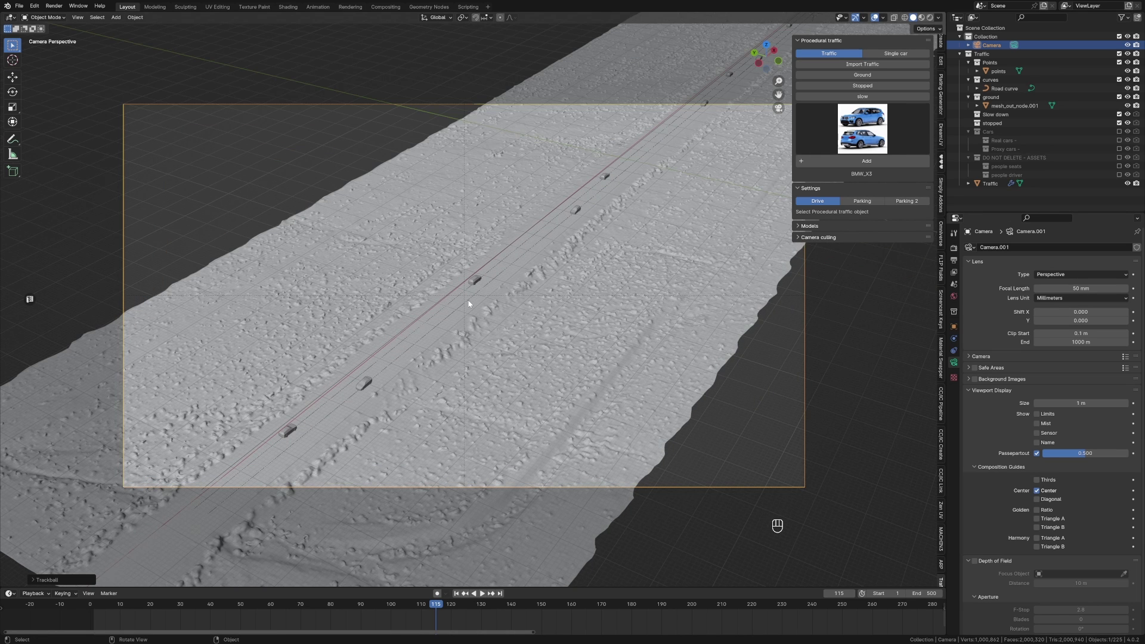
Step: Trackball-rotate the camera slightly to place a car at the centre of the frame
key(r)
key(r)
key(r)
key(r)
shift+click(460, 317)
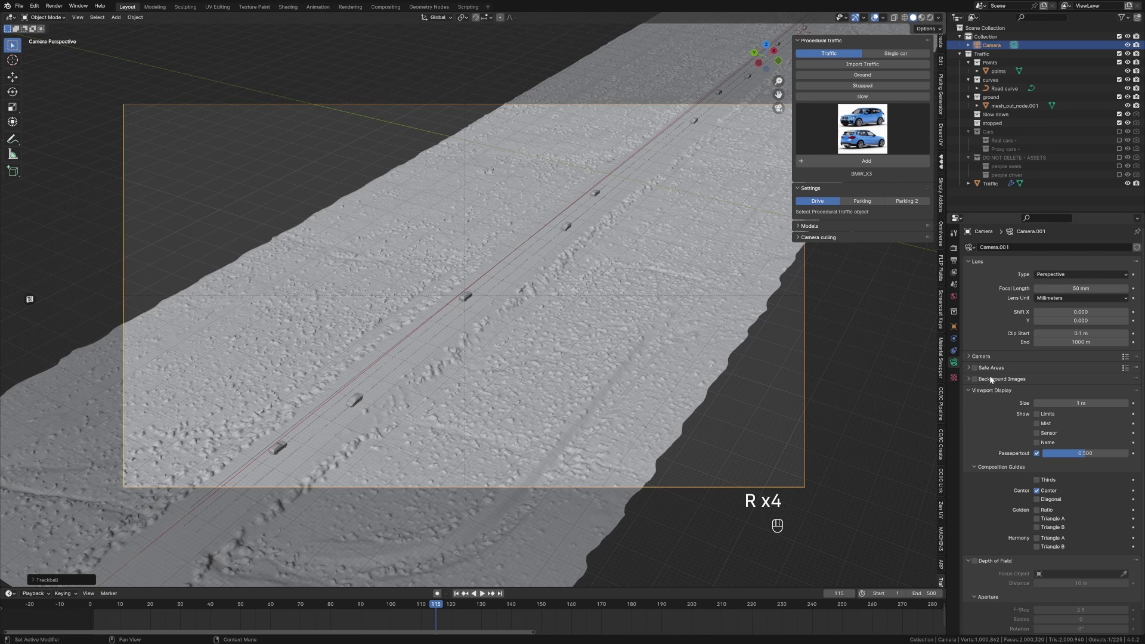
click(969, 356)
click(1068, 379)
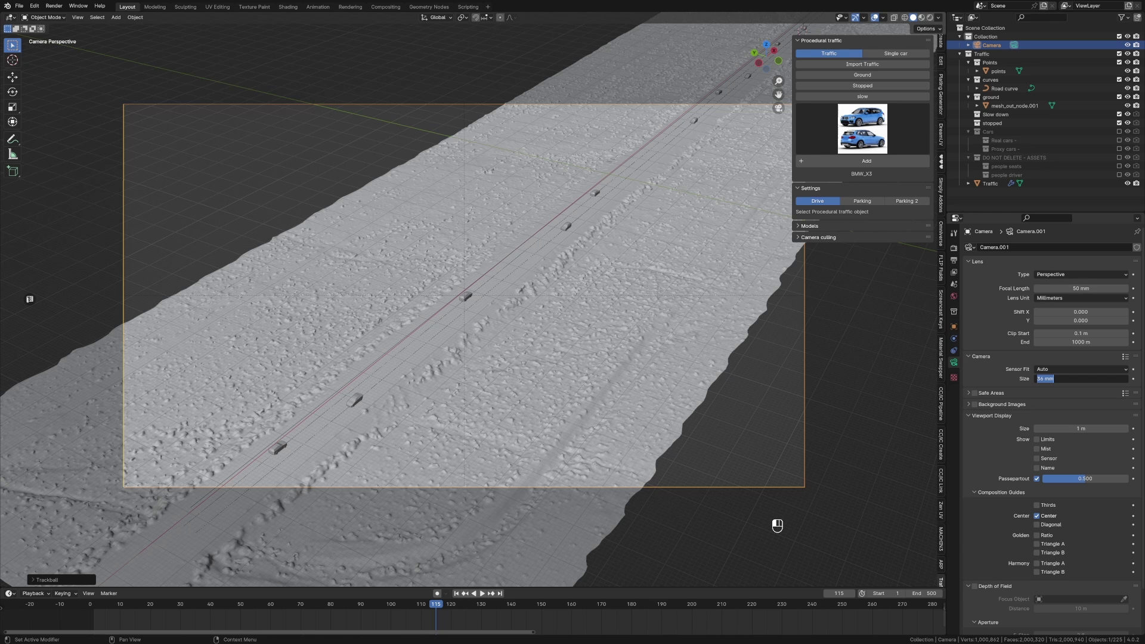
click(985, 321)
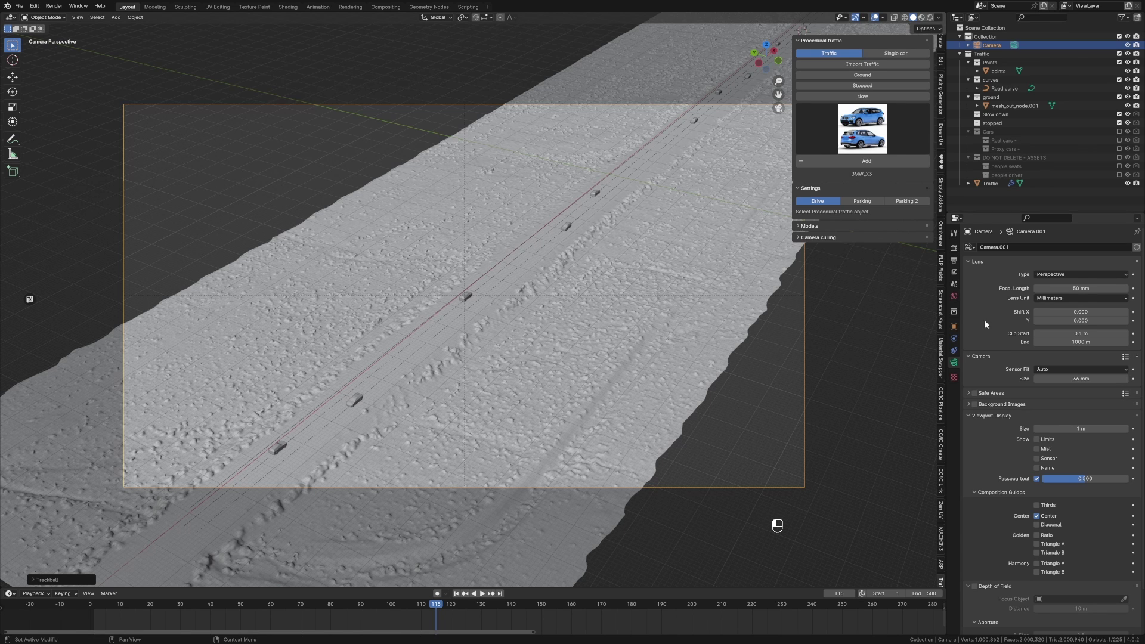
Step: Set the camera's focal length to 120 mm
click(1074, 290)
text(120)
key(Return)
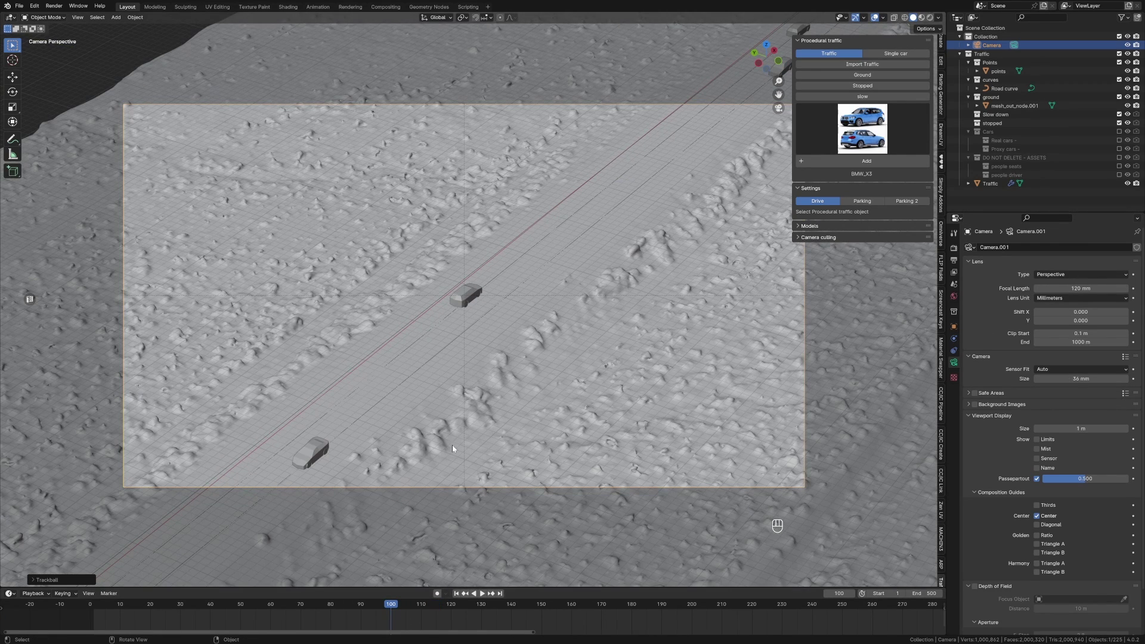
Step: Keyframe the camera's location and rotation at frame 100, and compare the terrain overview with the camera view
key(i)
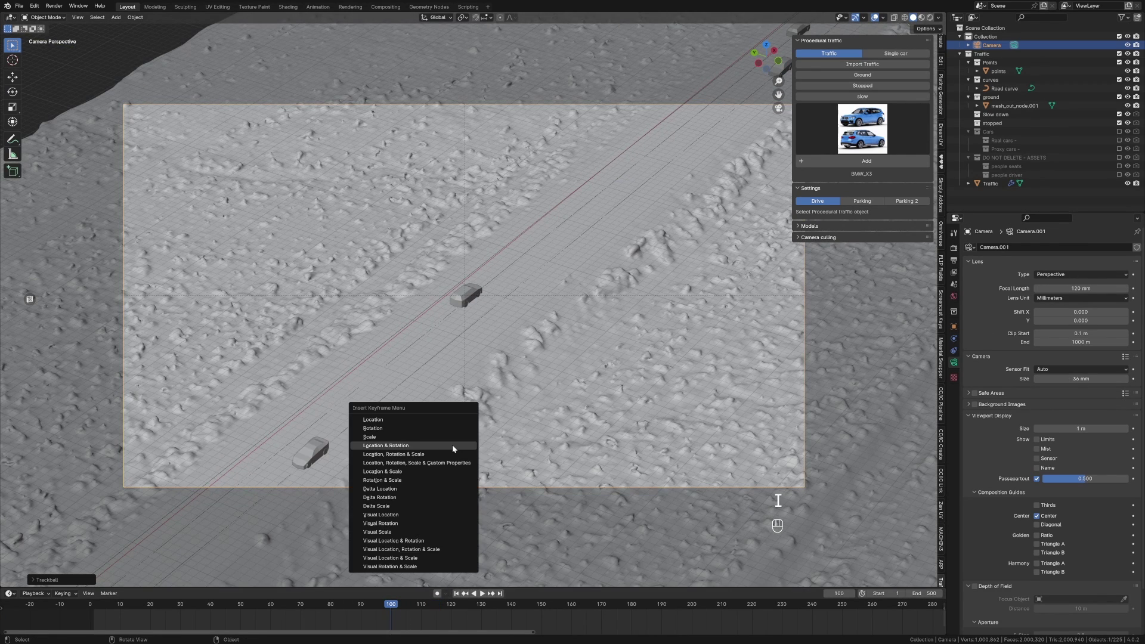
click(452, 445)
middle_drag(453, 448, 384, 469)
scroll(440, 466, down, 4)
scroll(385, 469, up, 2)
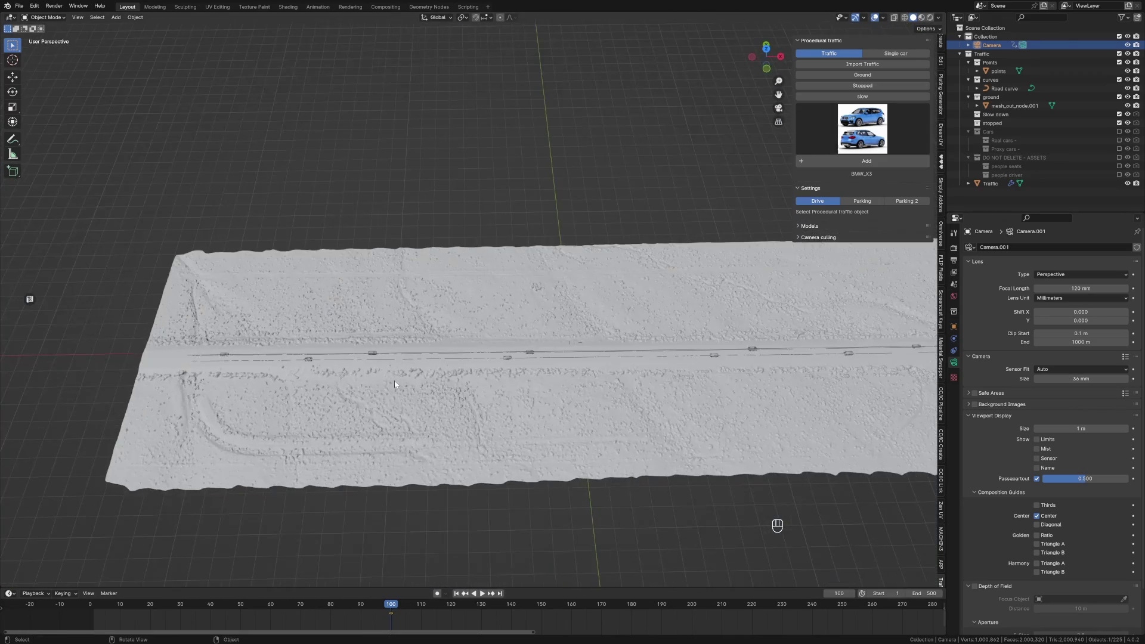
shift+middle_drag(513, 505, 460, 494)
drag(532, 605, 392, 617)
key(KP_0)
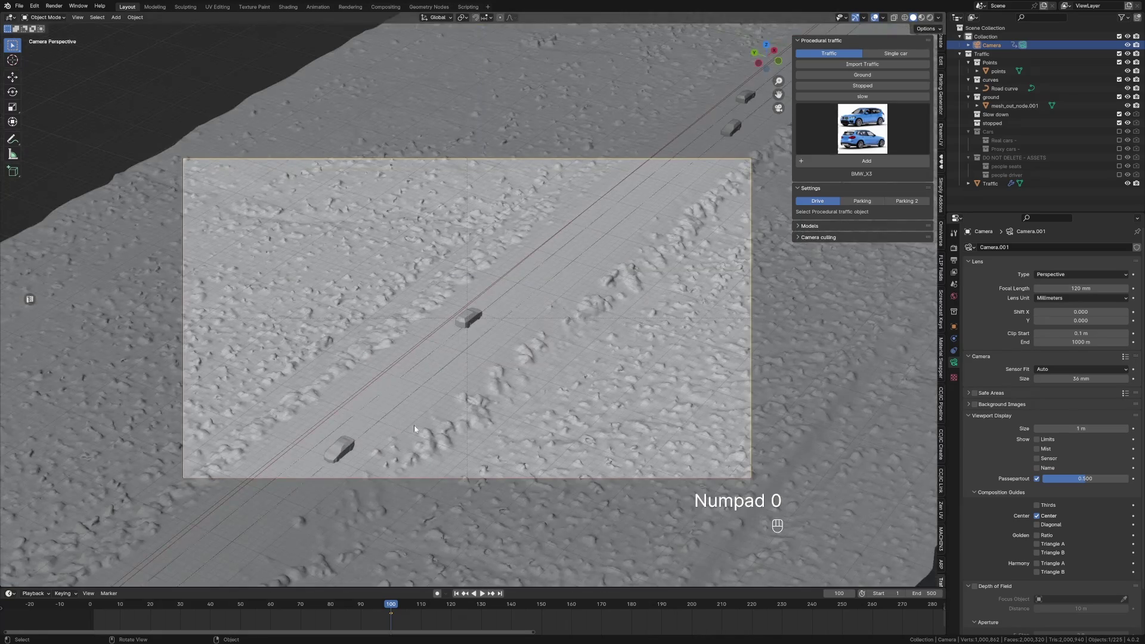
Step: Select the Traffic object and play the car animation from an overview of the terrain
middle_drag(415, 430, 340, 445)
scroll(358, 444, down, 4)
scroll(340, 444, up, 3)
shift+middle_drag(334, 391, 270, 425)
click(270, 423)
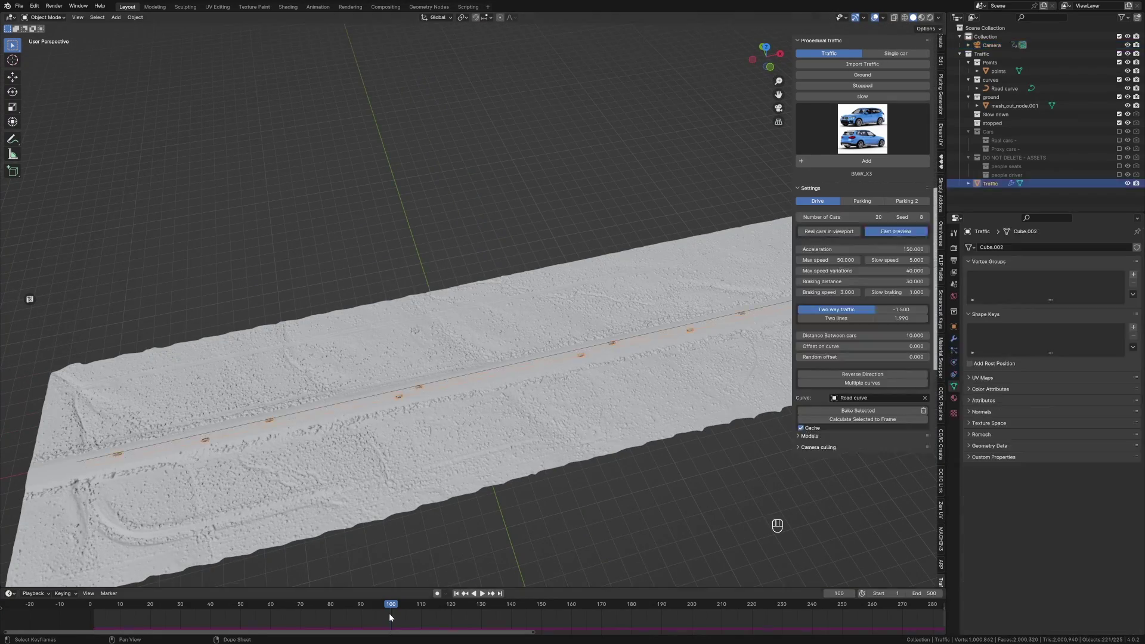
key(space)
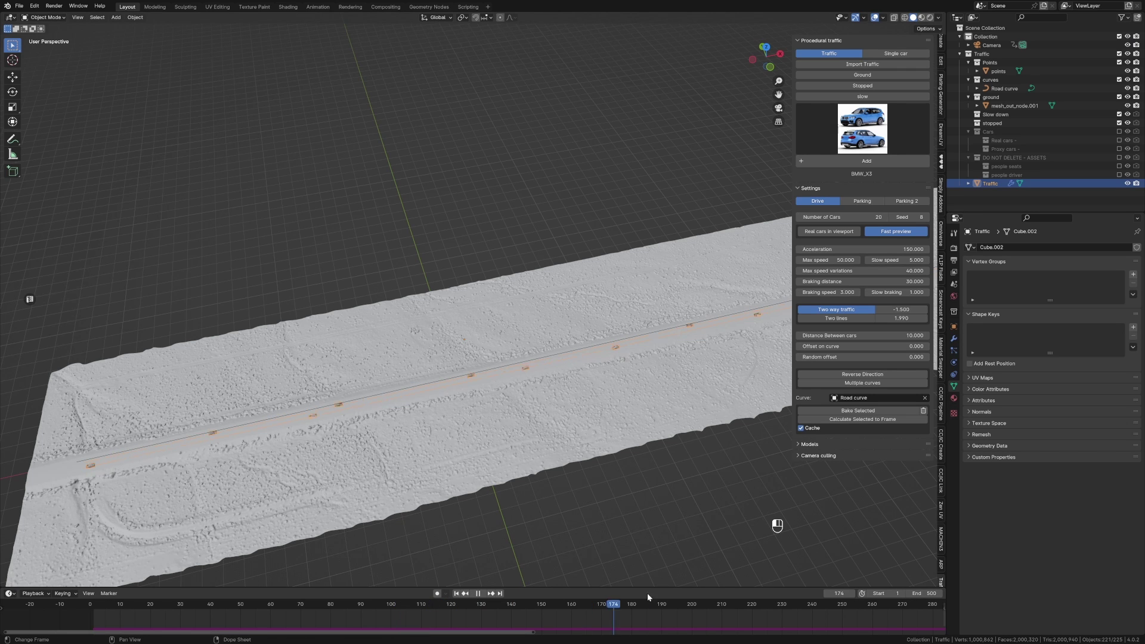
key(space)
Step: Examine the cars' movement along the whole road by scrubbing the animation back to its start
shift+middle_drag(642, 471, 330, 493)
scroll(818, 621, down, 13)
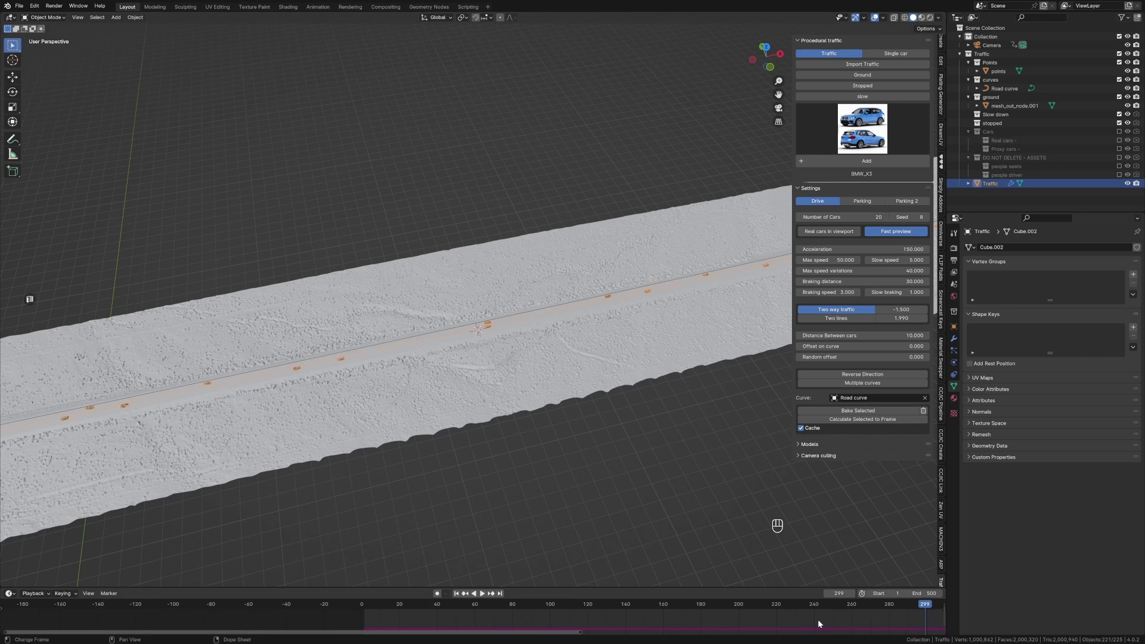
middle_drag(785, 619, 436, 611)
drag(221, 605, 141, 596)
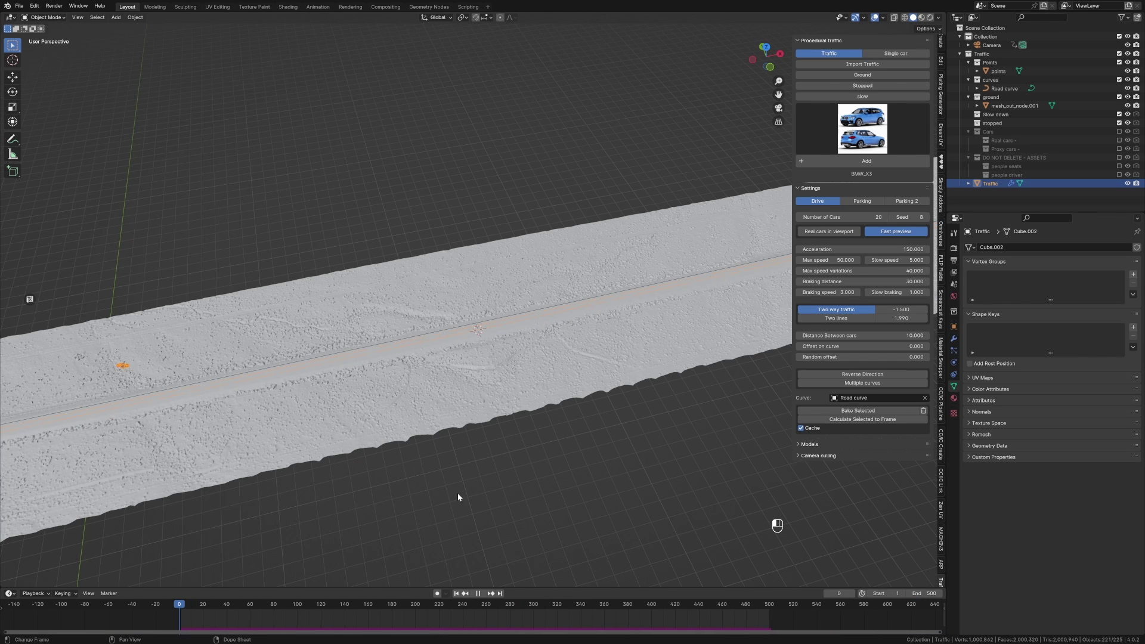
scroll(651, 468, down, 2)
click(186, 609)
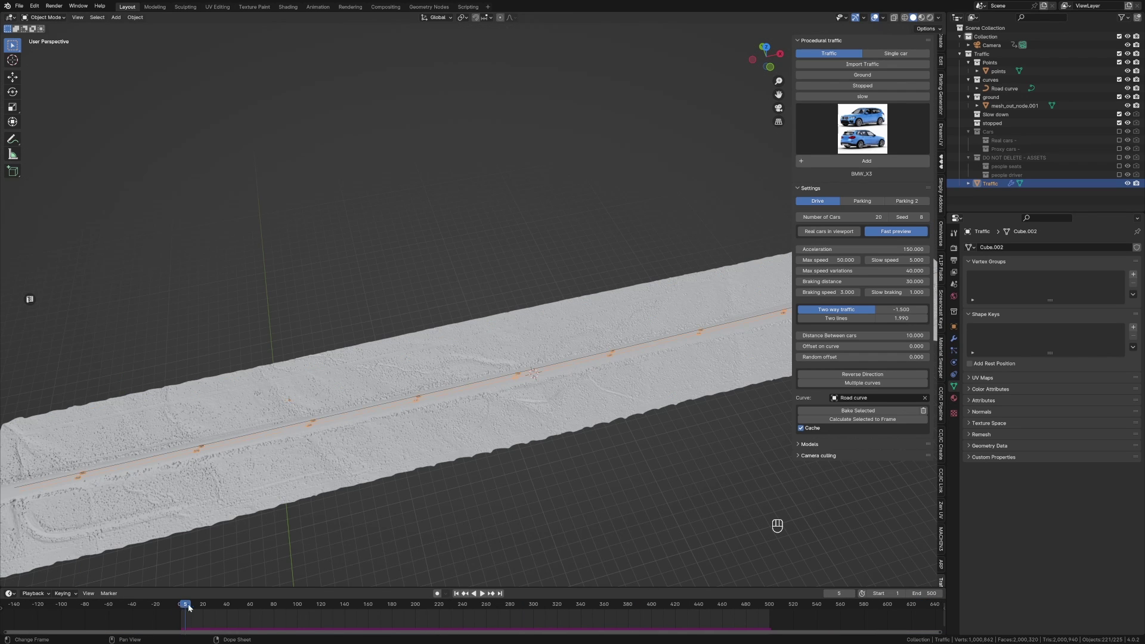
mouse_move(190, 608)
mouse_down()
mouse_move(206, 608)
mouse_move(180, 608)
mouse_up()
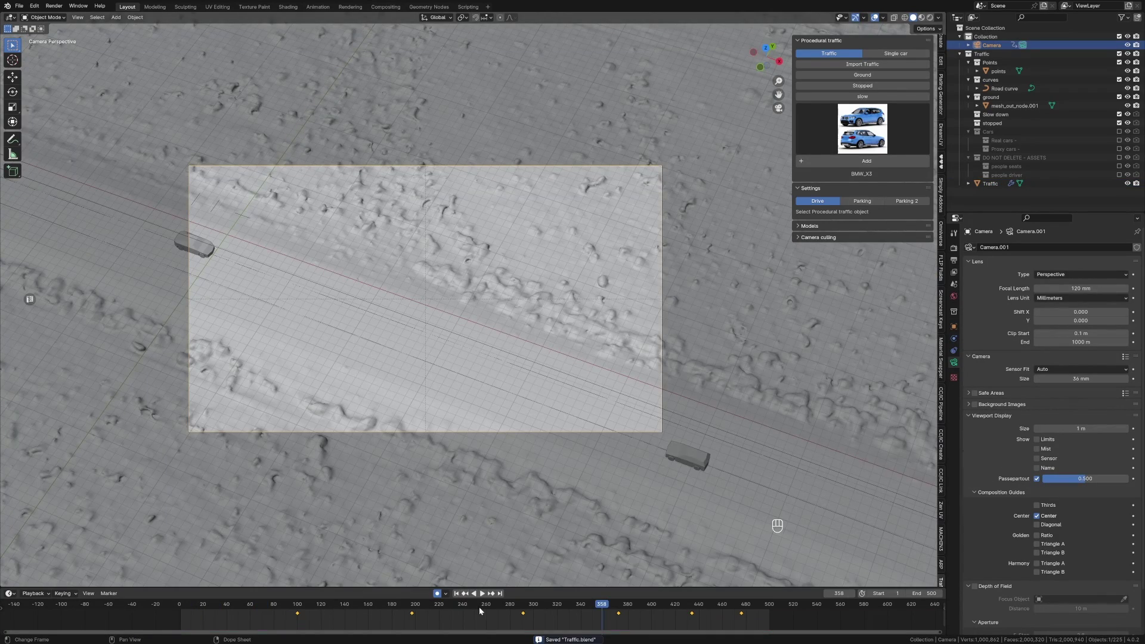
Step: Go back to frame 52 and delete all of the camera's keyframes
key(space)
drag(479, 609, 241, 607)
key(z)
key(Delete)
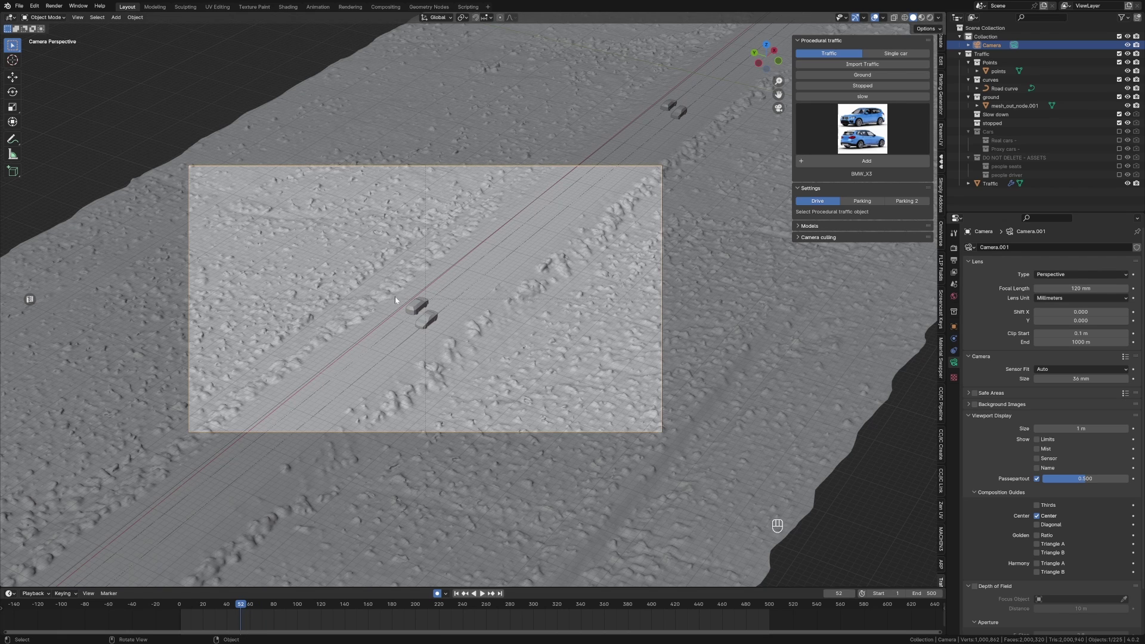
Step: Rotate the camera freely at frame 52 to centre the two passing cars in its frame
scroll(464, 308, up, 2)
key(r)
key(r)
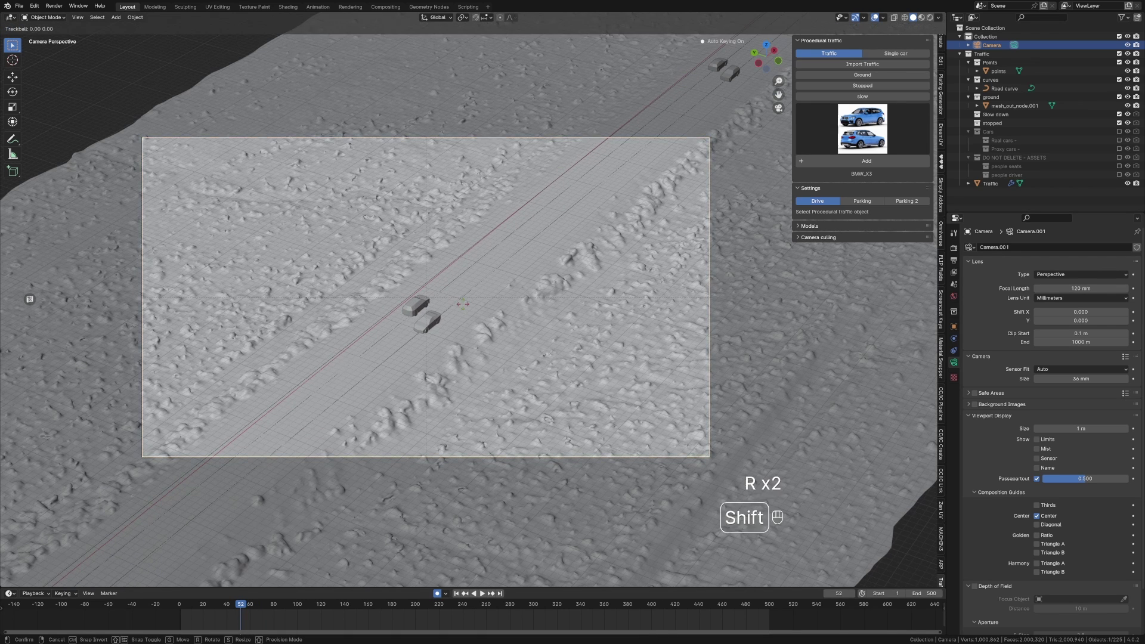
click(442, 477)
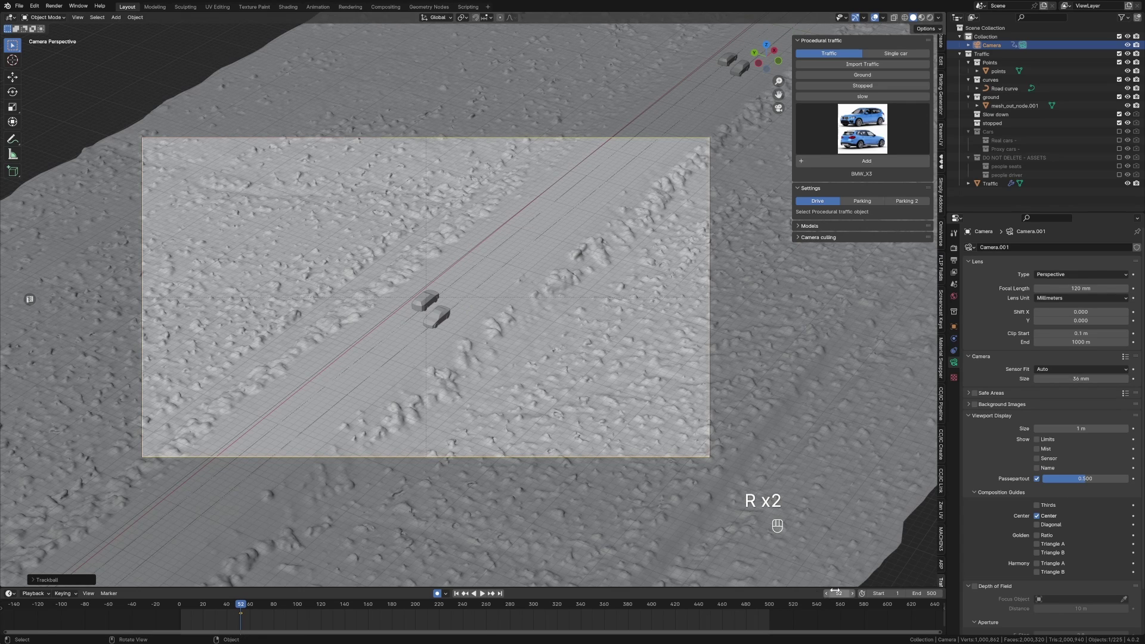
Step: Follow the traffic along the road from the top view, mark a spot on the road with the 3D cursor, and advance to frame 484
click(722, 608)
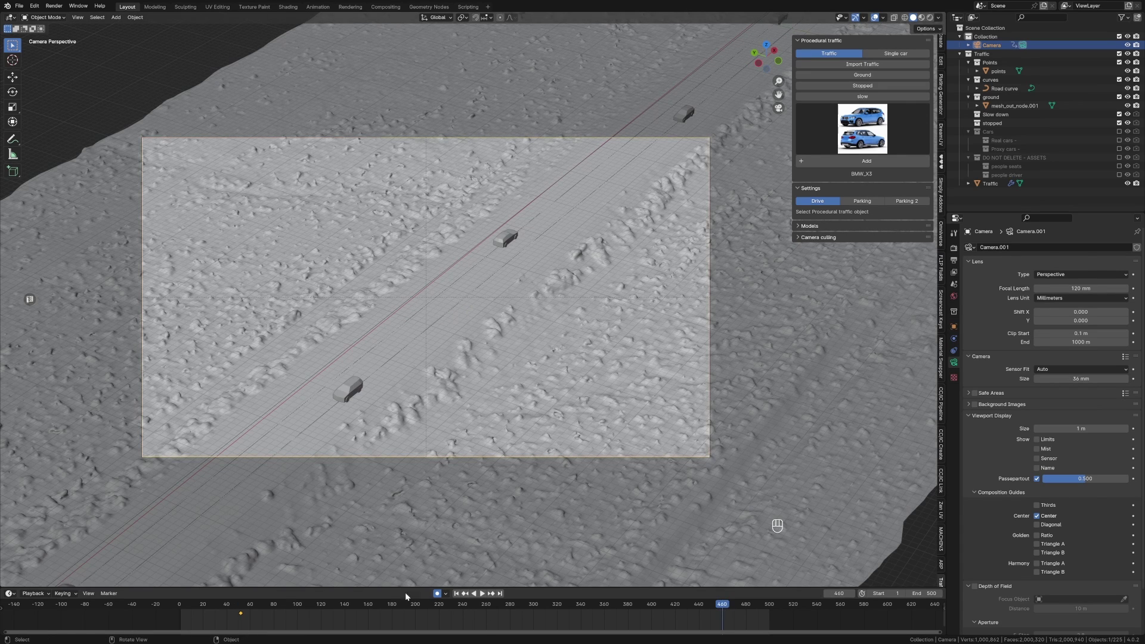
click(238, 607)
key(KP_7)
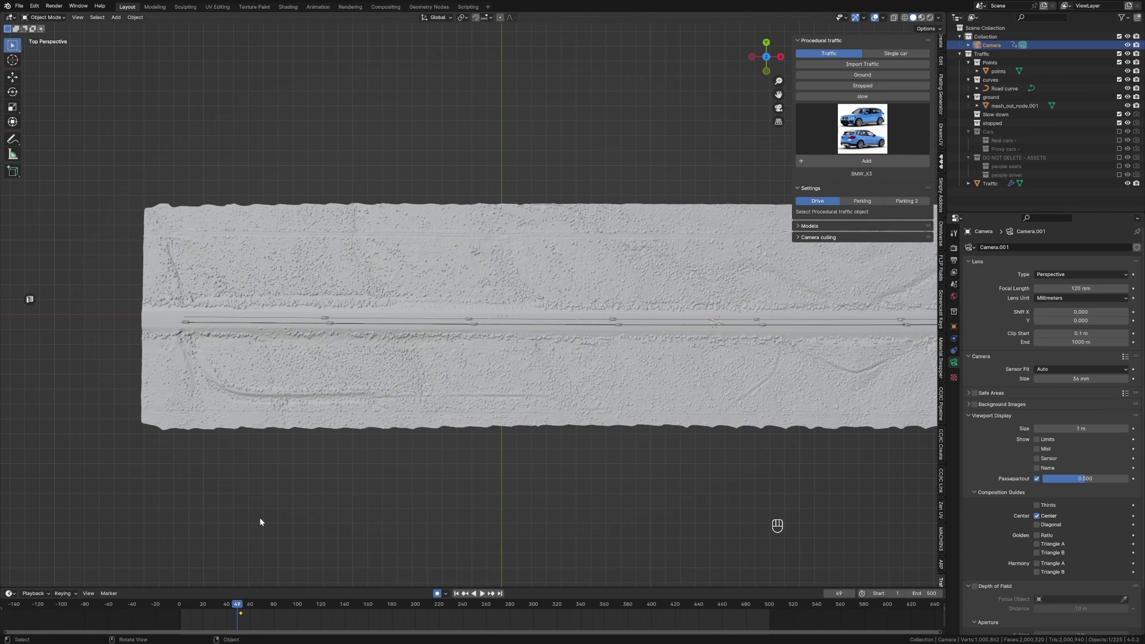
drag(238, 607, 350, 613)
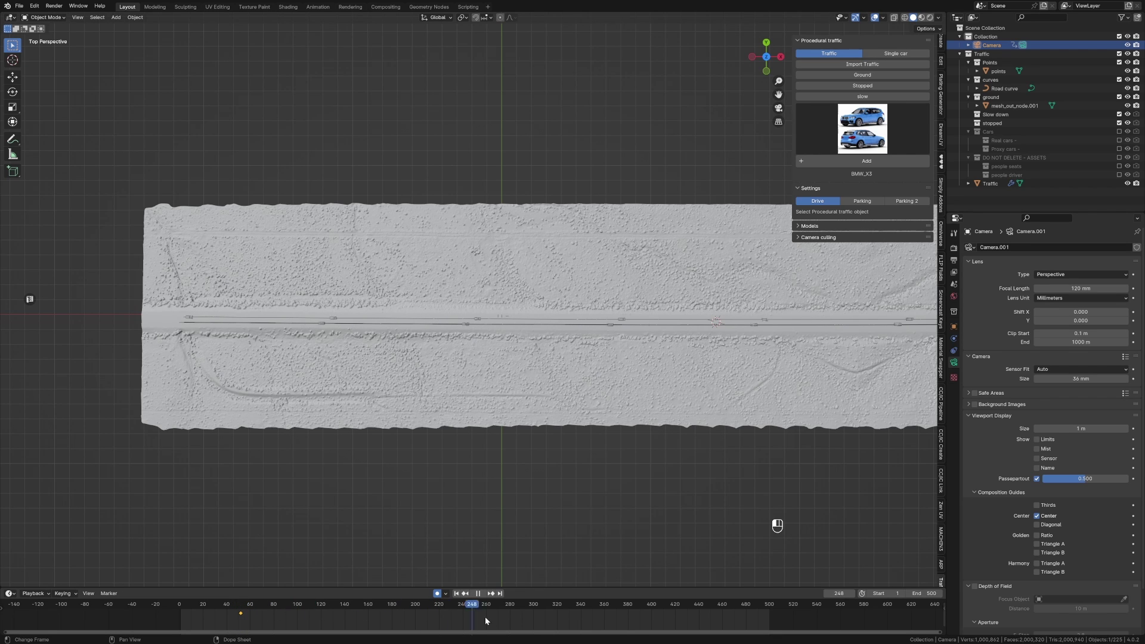
drag(588, 622, 589, 622)
right_click(770, 318)
shift+right_click(769, 321)
shift+middle_drag(737, 463, 447, 488)
drag(593, 606, 759, 607)
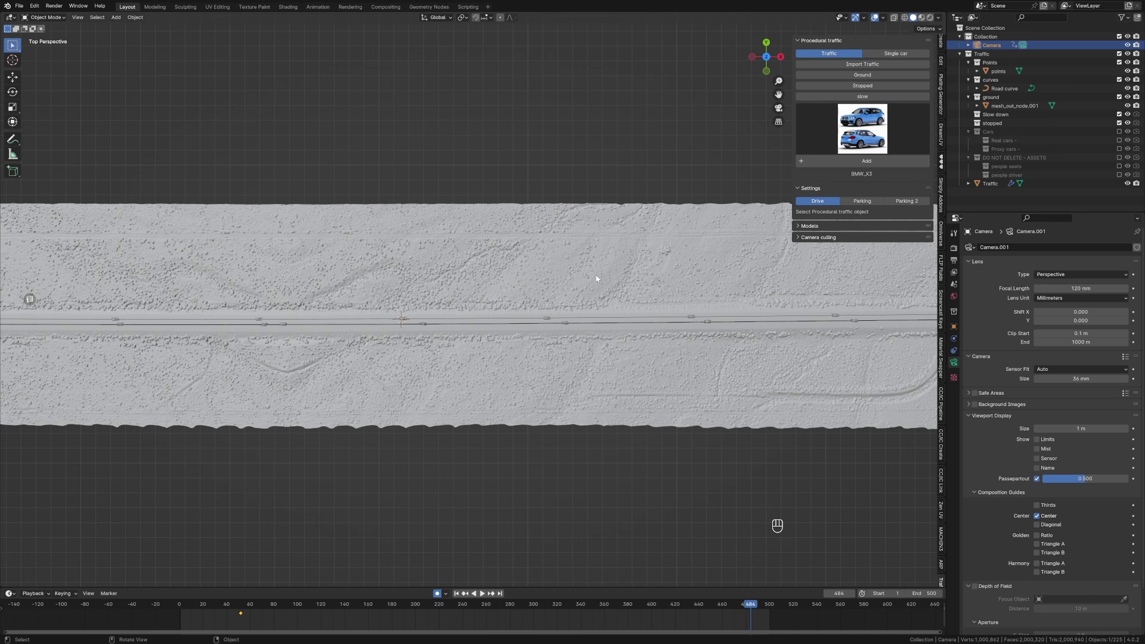
scroll(250, 462, down, 2)
shift+middle_drag(254, 450, 381, 399)
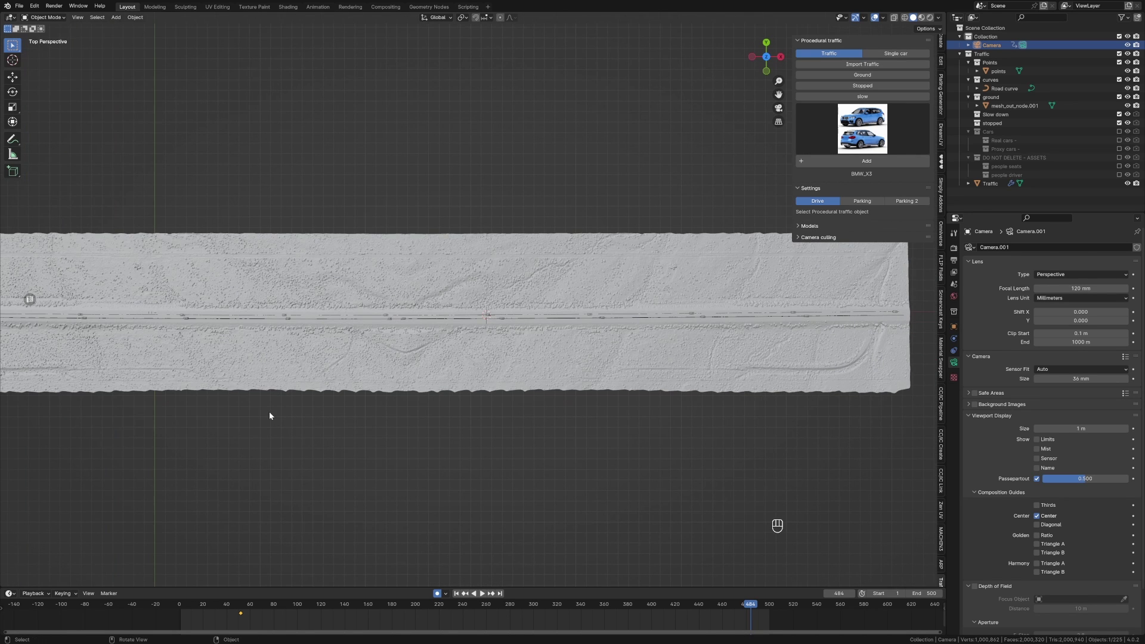
Step: Move the camera along the X axis beside the far part of the road and rotate it about Z to face the cars
key(g)
key(y)
key(x)
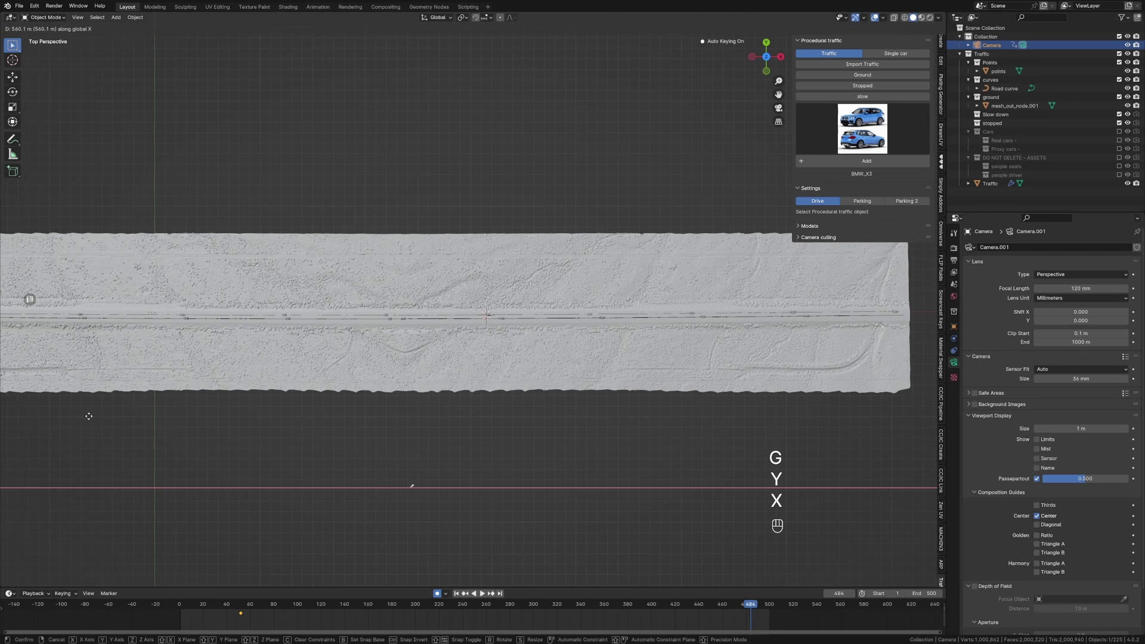
click(703, 483)
key(r)
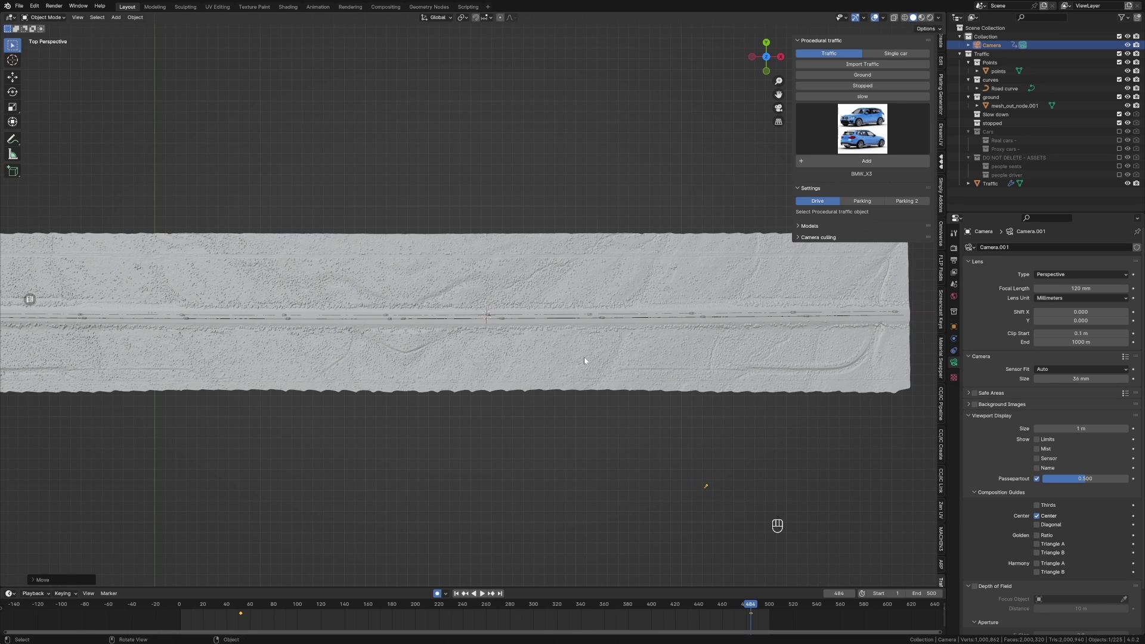
key(z)
click(697, 391)
key(KP_0)
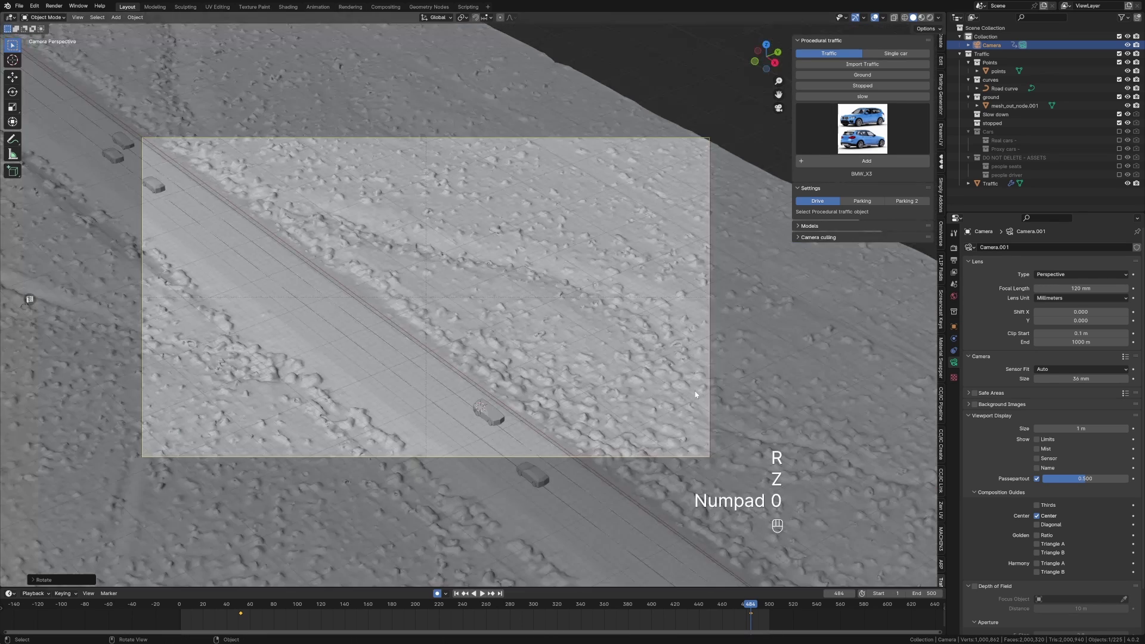
Step: Fine-tune the camera's rotation at frame 484 and at in-between frames so the cars stay near the centre
key(r)
key(r)
key(shift)
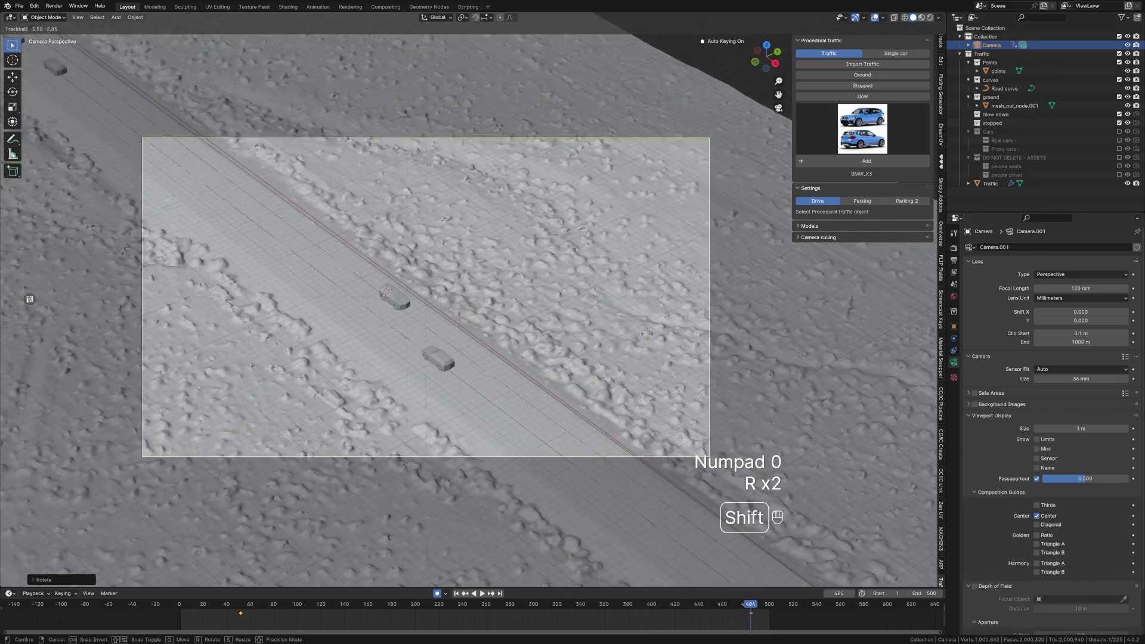
click(663, 335)
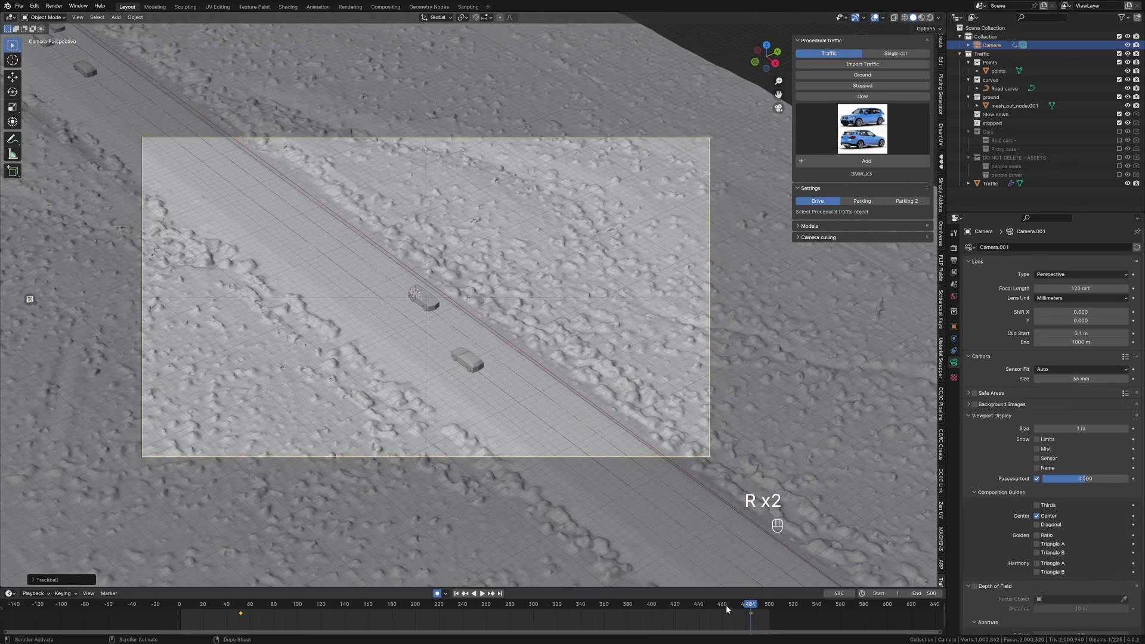
drag(722, 608, 597, 469)
key(space)
Step: Replace the timeline with the Dope Sheet and expand the camera's Object Transforms channels
click(11, 475)
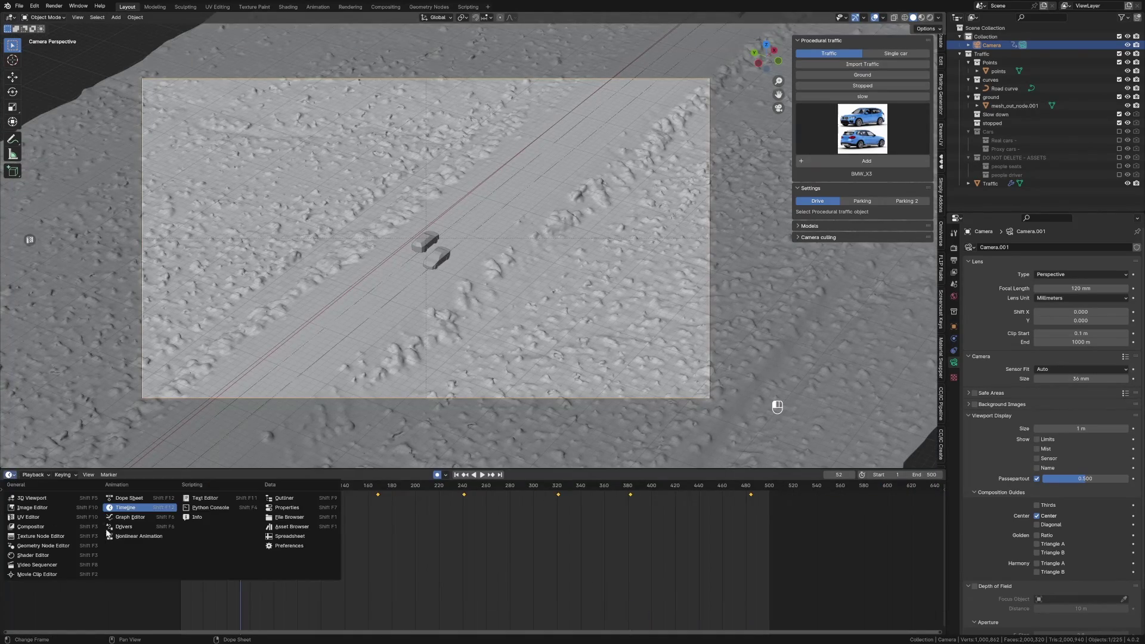
click(145, 496)
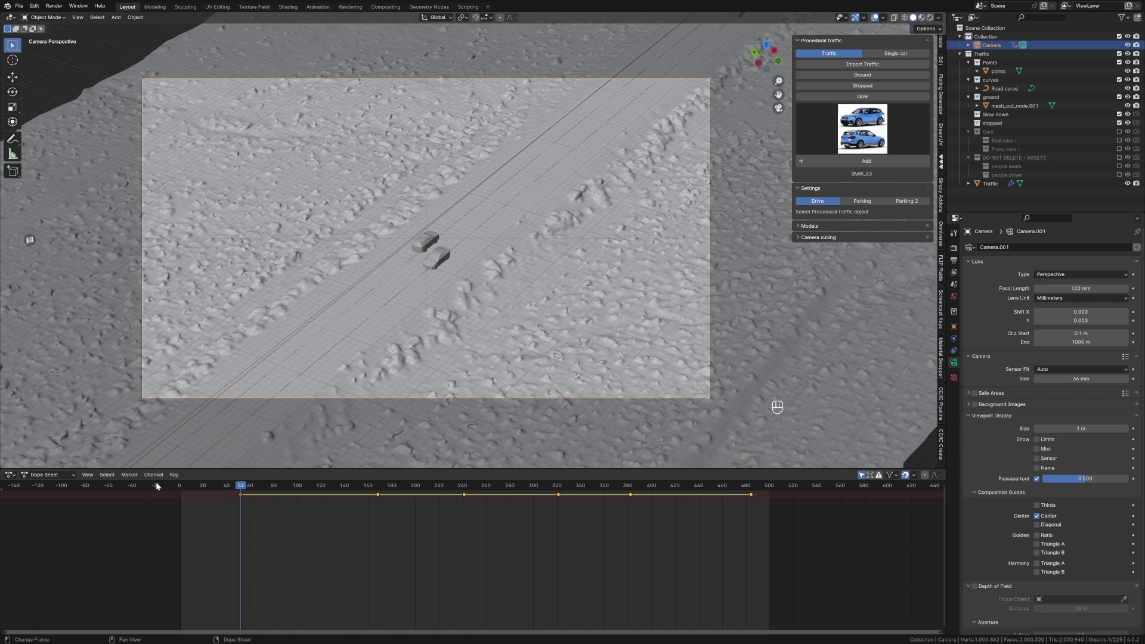
key(t)
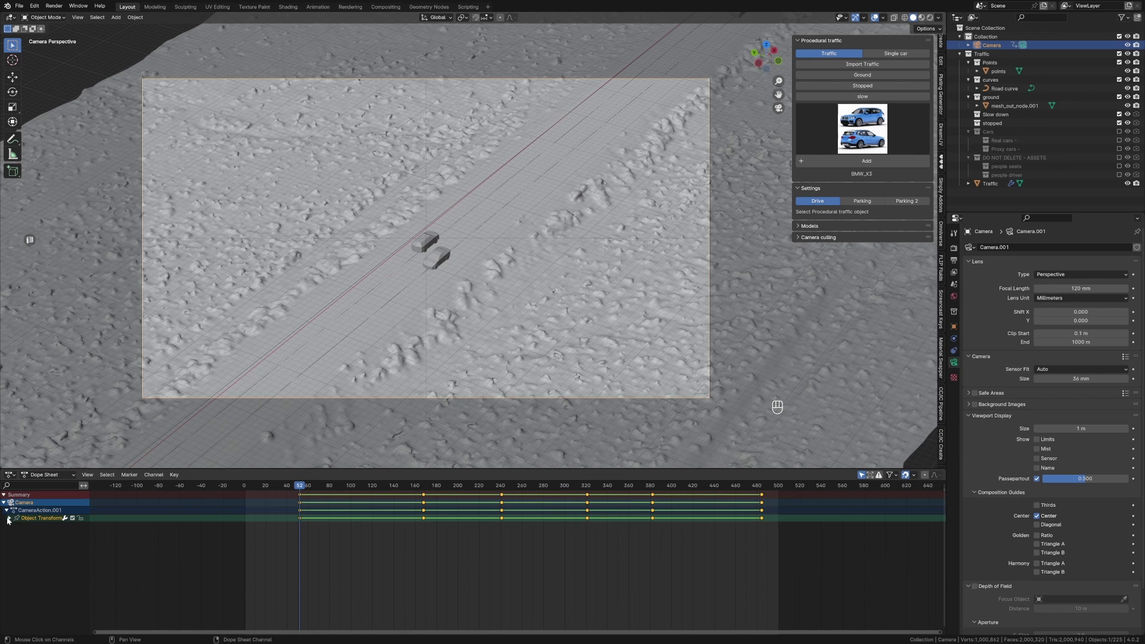
click(8, 518)
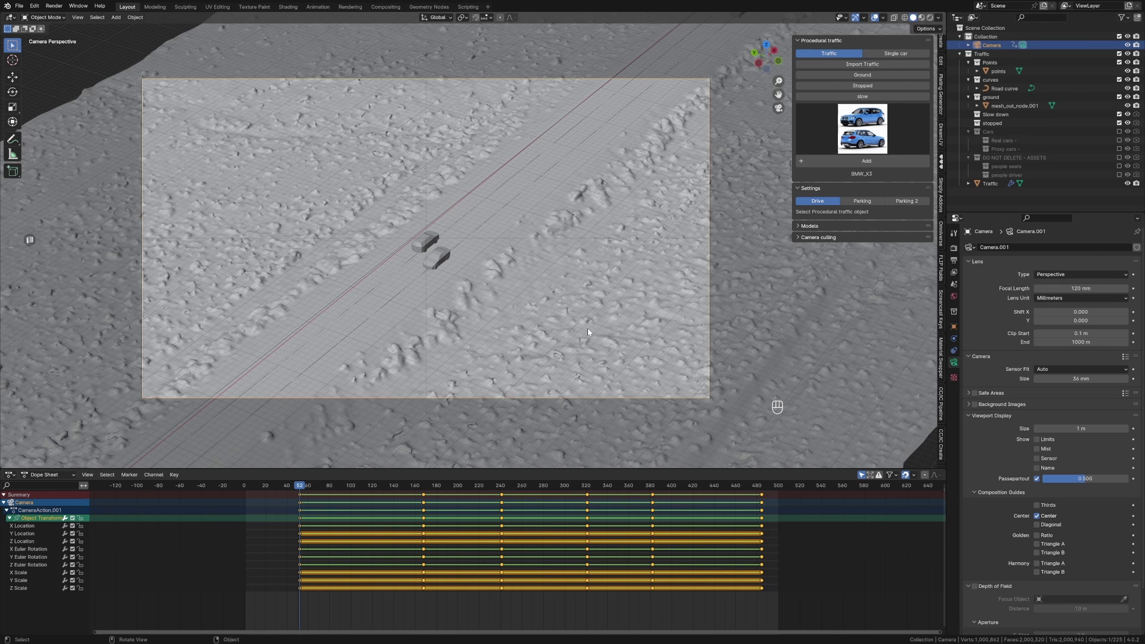
middle_drag(352, 441, 526, 273)
key(KP_0)
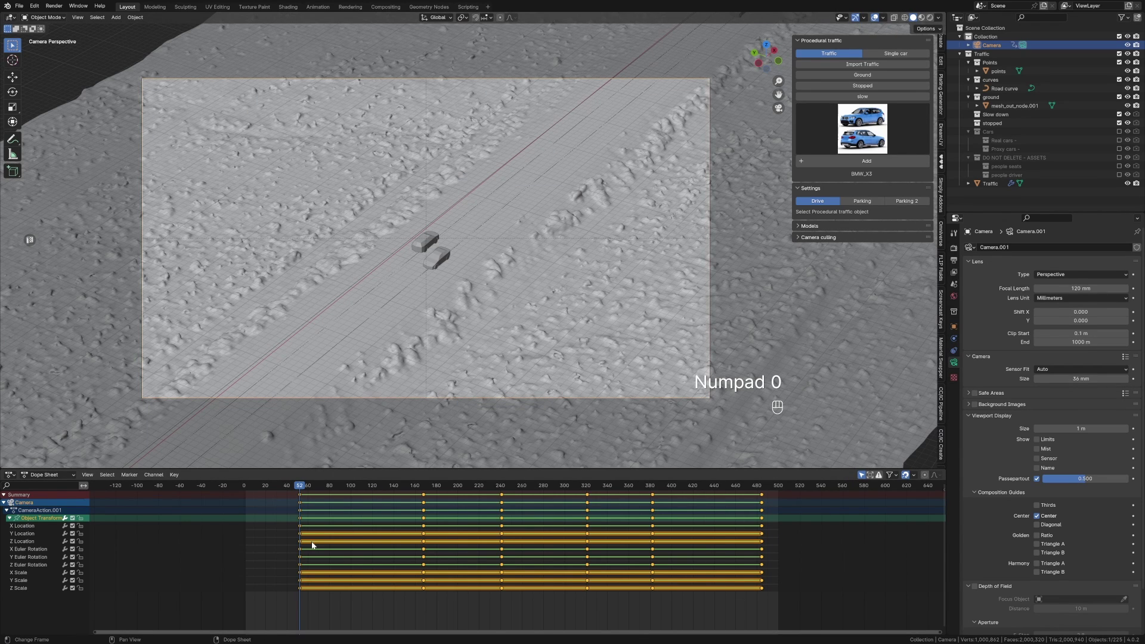
Step: Delete the camera's X, Y and Z Scale animation channels, keeping location and rotation
click(26, 549)
click(21, 573)
shift+click(24, 580)
shift+click(43, 589)
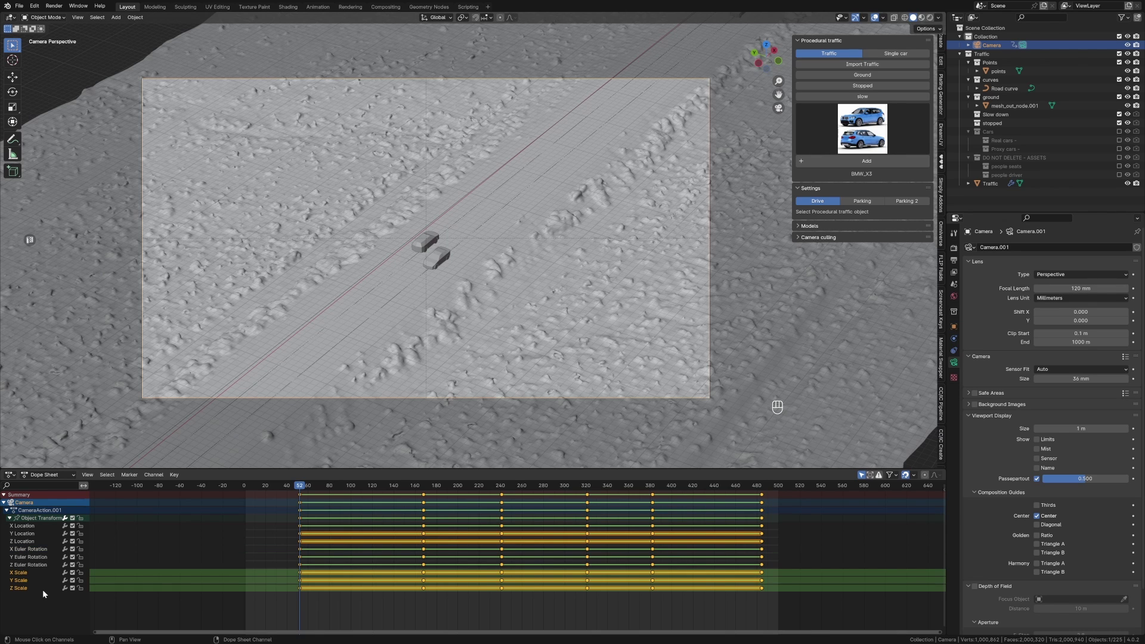
click(173, 601)
click(56, 580)
drag(789, 569, 273, 598)
key(Delete)
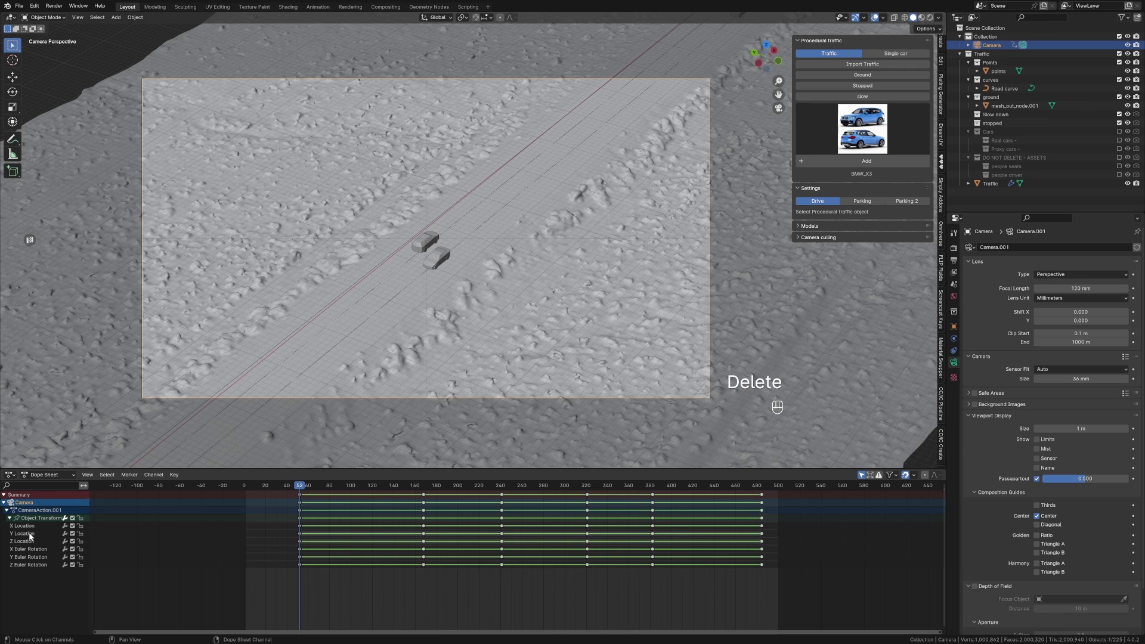
Step: Set the interpolation of all camera keyframes after the first one at frame 52 to Bezier
click(302, 519)
click(301, 518)
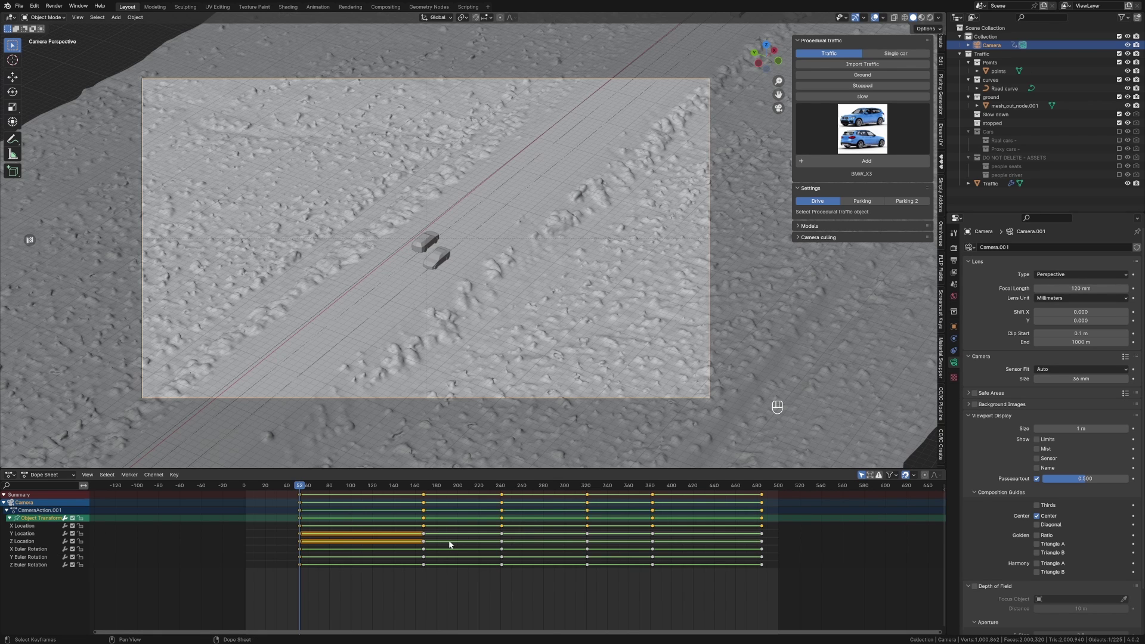
key(t)
key(ctrl+i)
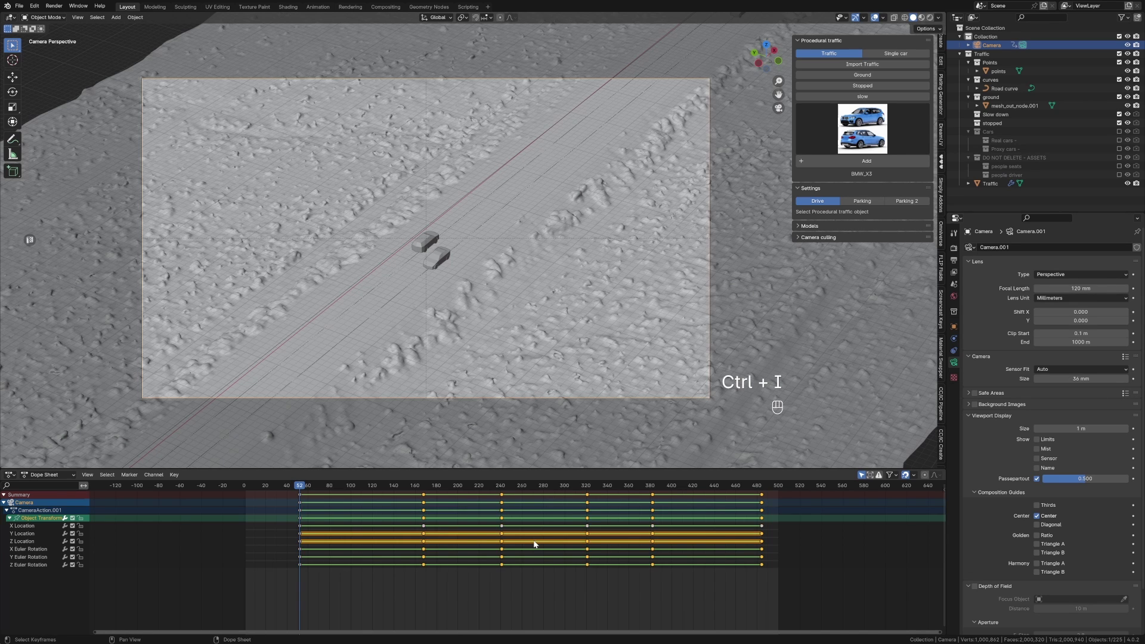
key(t)
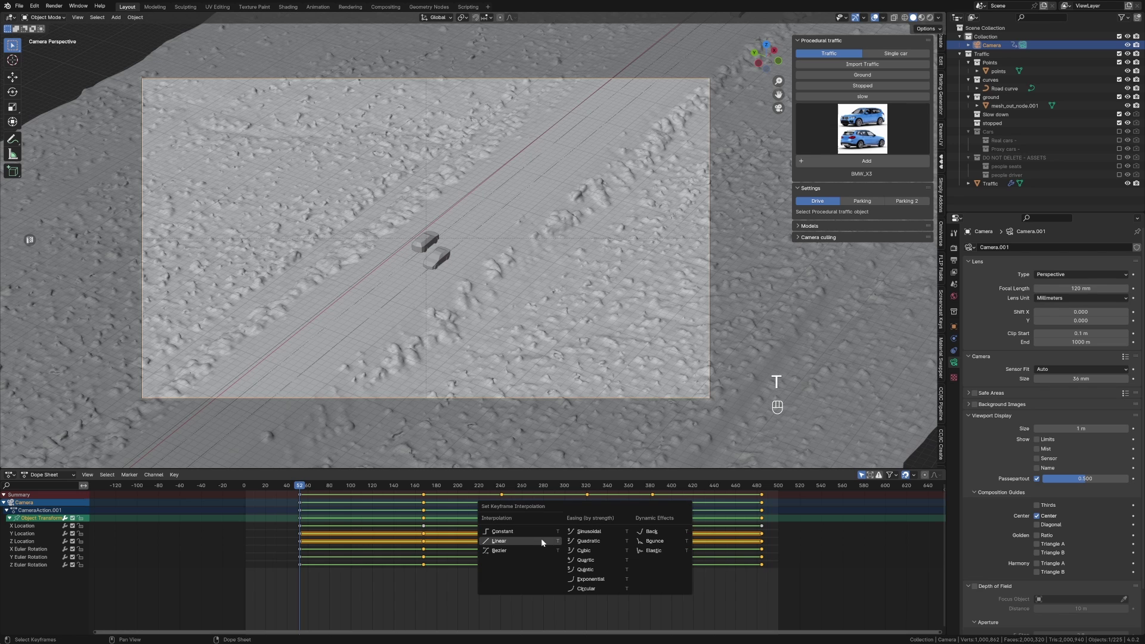
click(521, 550)
Step: Correct the camera's rotation at frame 112 and other in-between frames to re-centre the cars, and check the tracking by playing the animation
drag(300, 489, 364, 489)
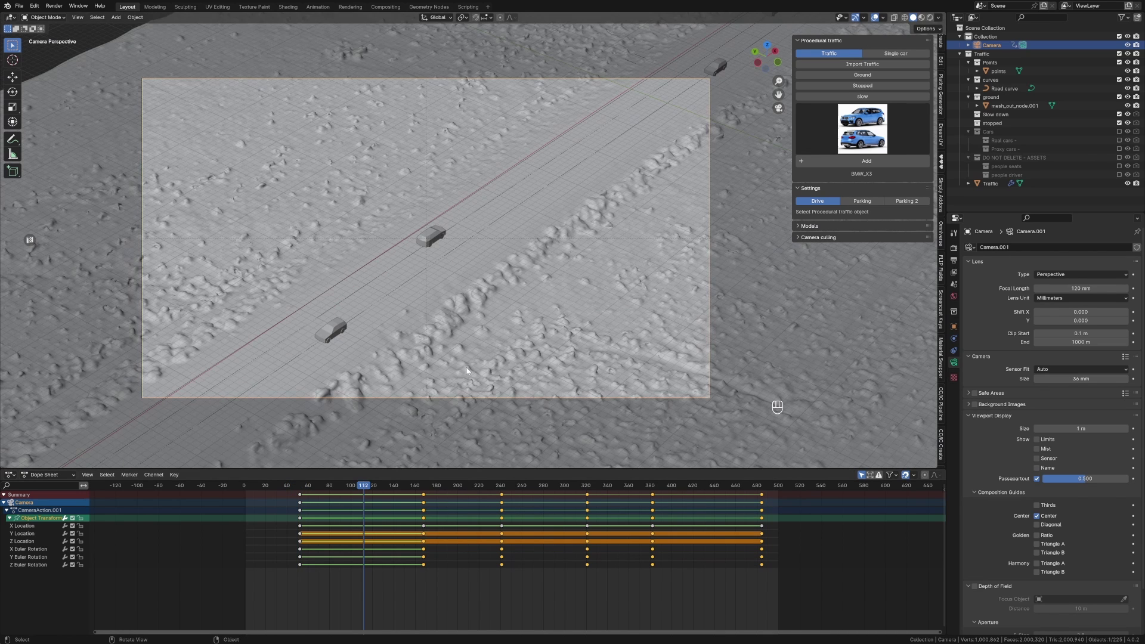
key(r)
key(r)
key(r)
key(shift+space)
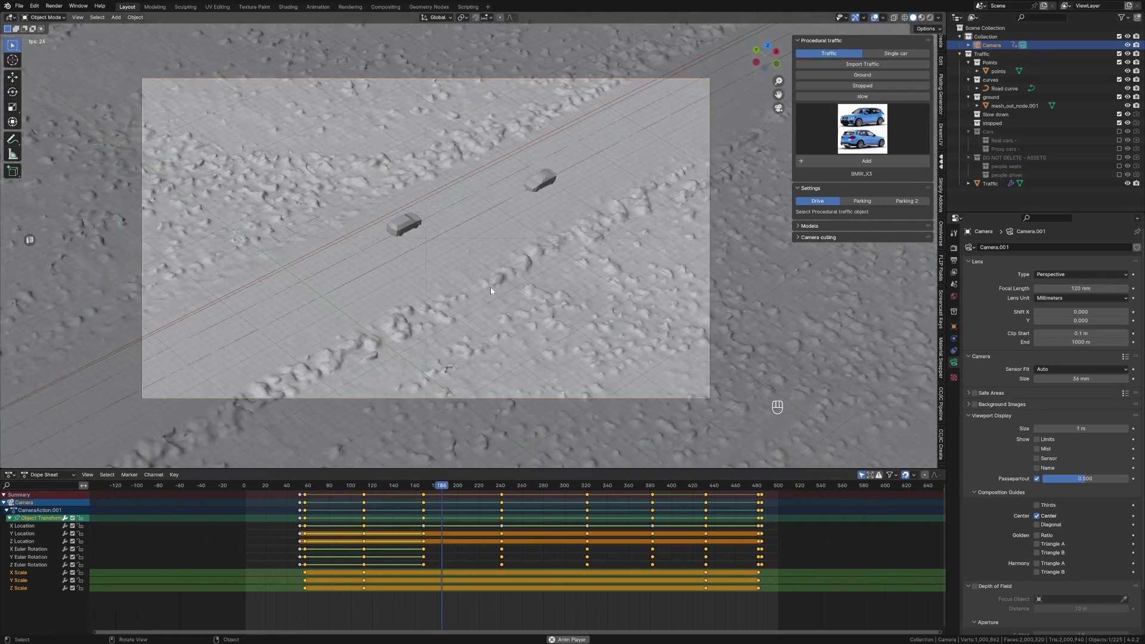
key(shift+space)
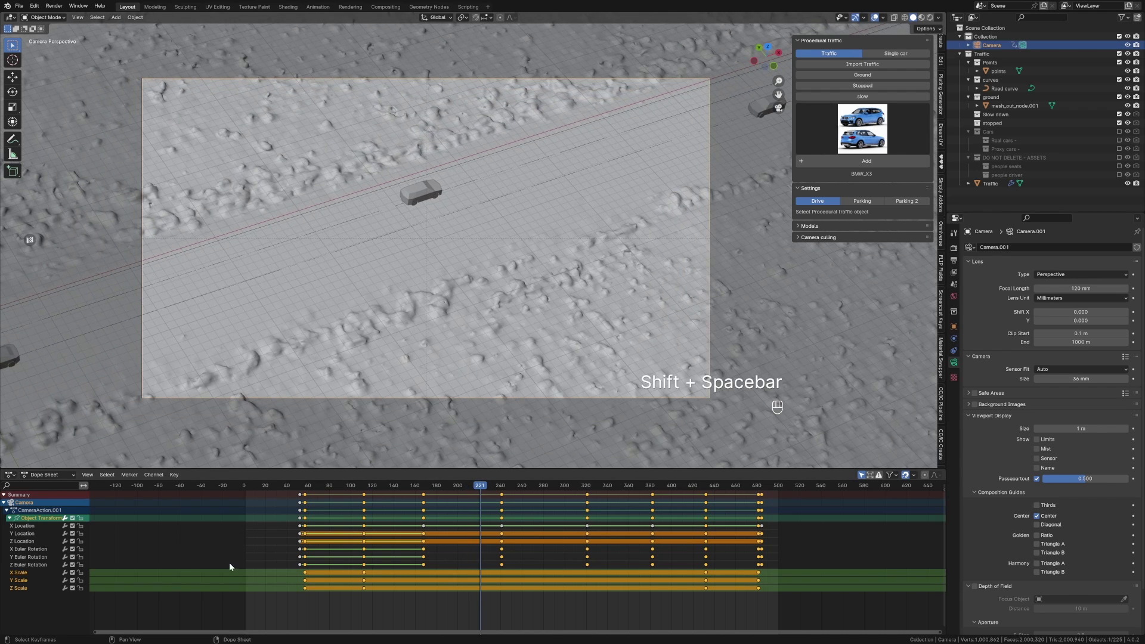
Step: Select every camera keyframe and set the interpolation to Bezier
click(423, 565)
key(a)
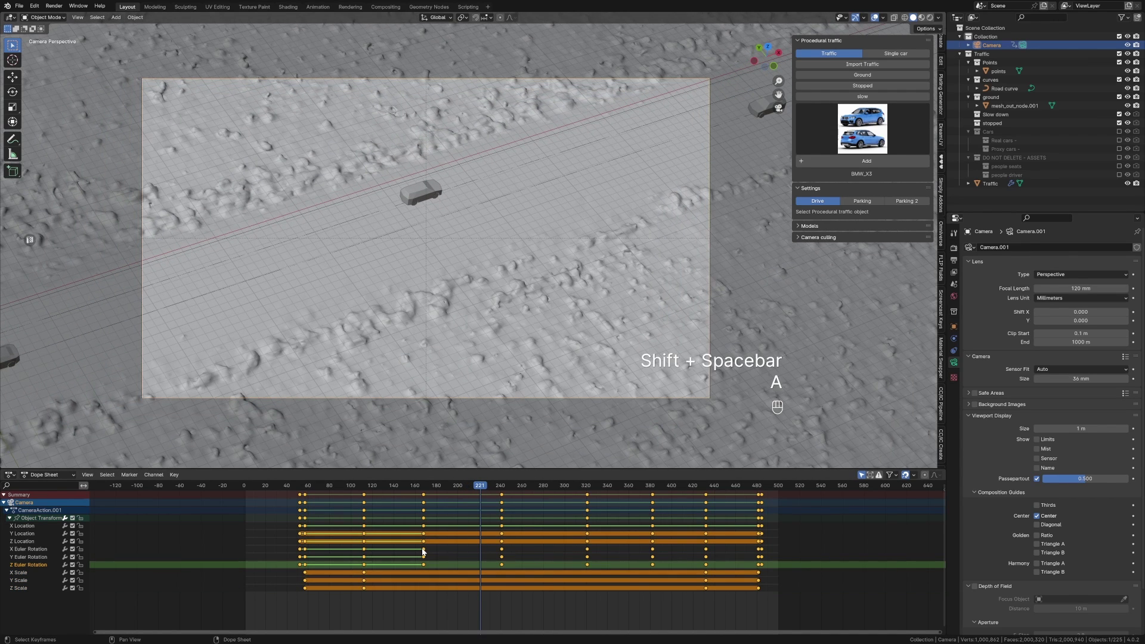
key(i)
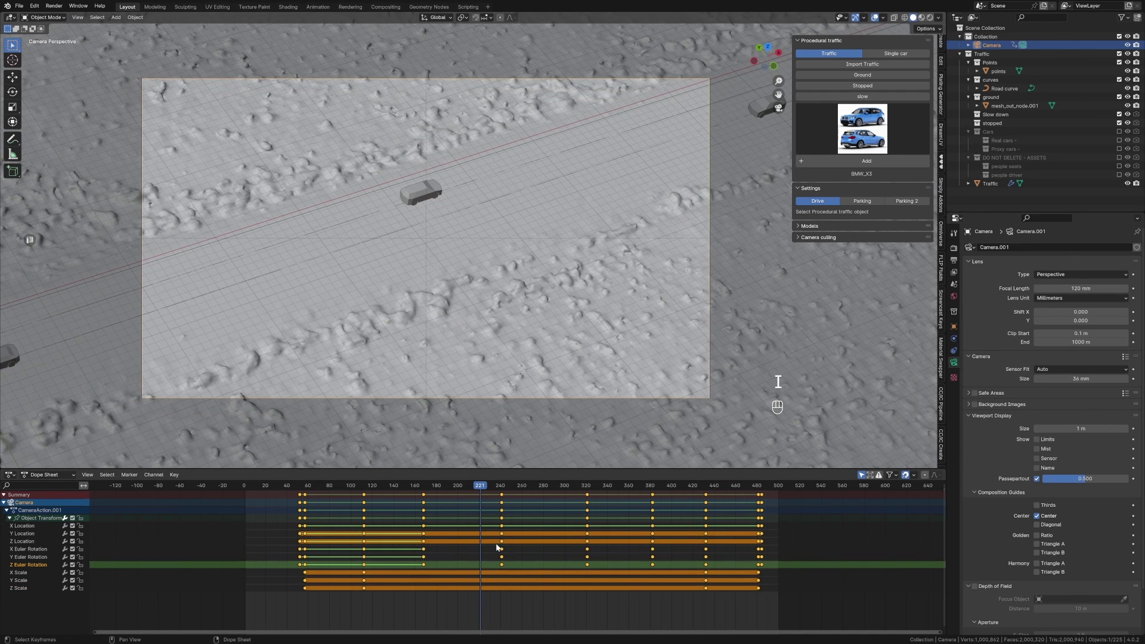
key(t)
click(486, 538)
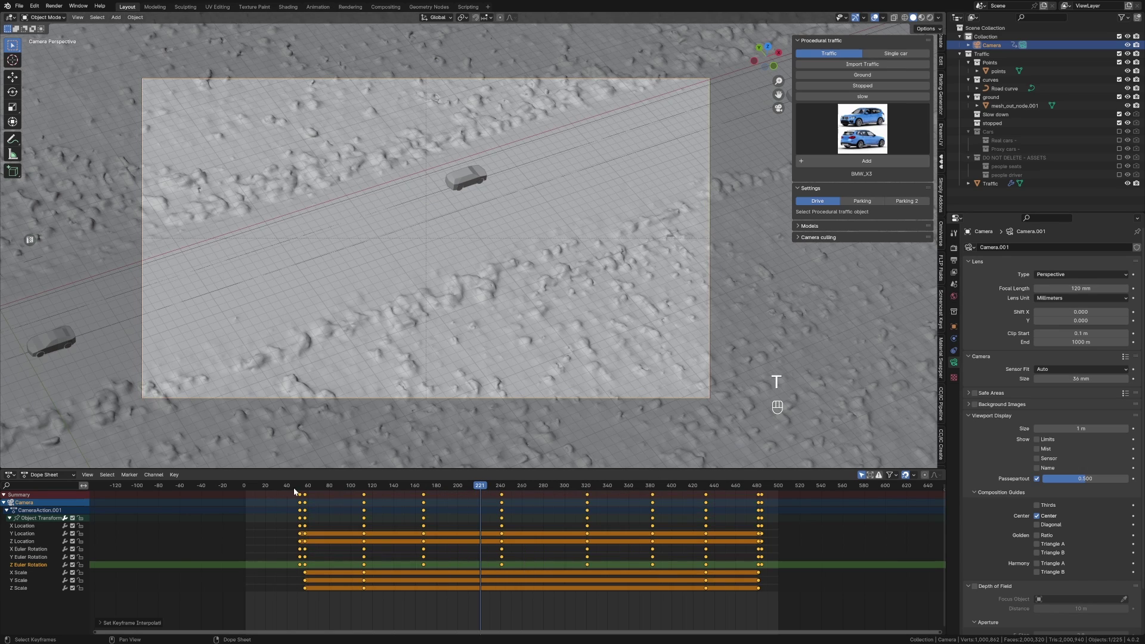
Step: Rotate the camera at frame 194 to bring the two cars back towards the centre of the view
drag(298, 488, 451, 485)
key(t)
key(t)
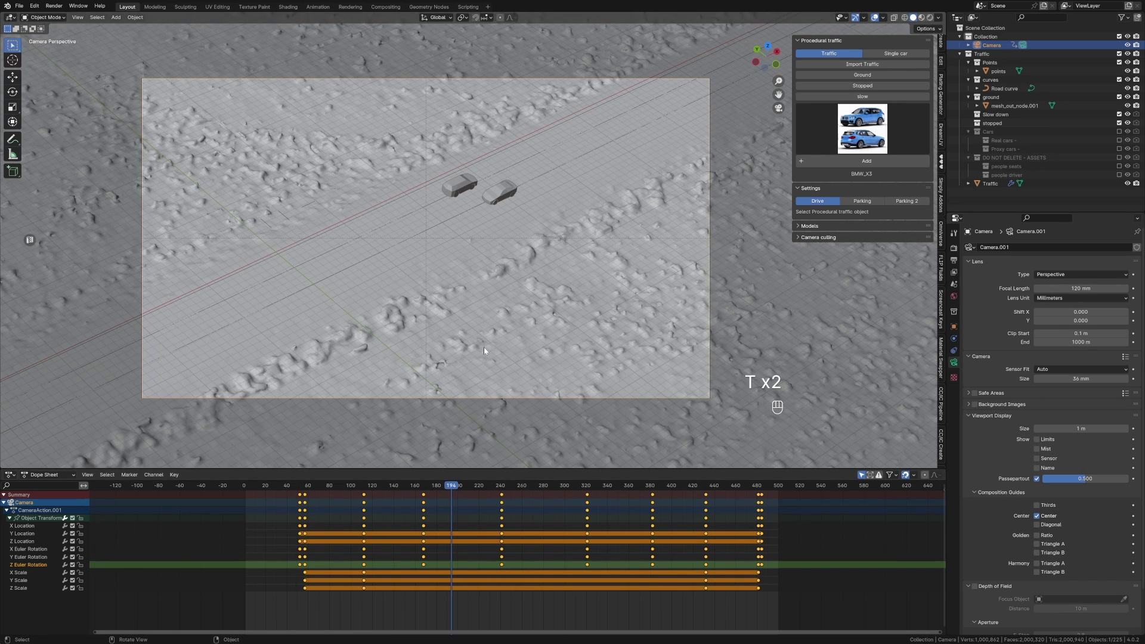
key(r)
key(r)
click(513, 527)
Step: Rotate the camera at frame 281 and at further frames up to 454 to keep a car centred
drag(531, 486, 544, 486)
key(r)
key(r)
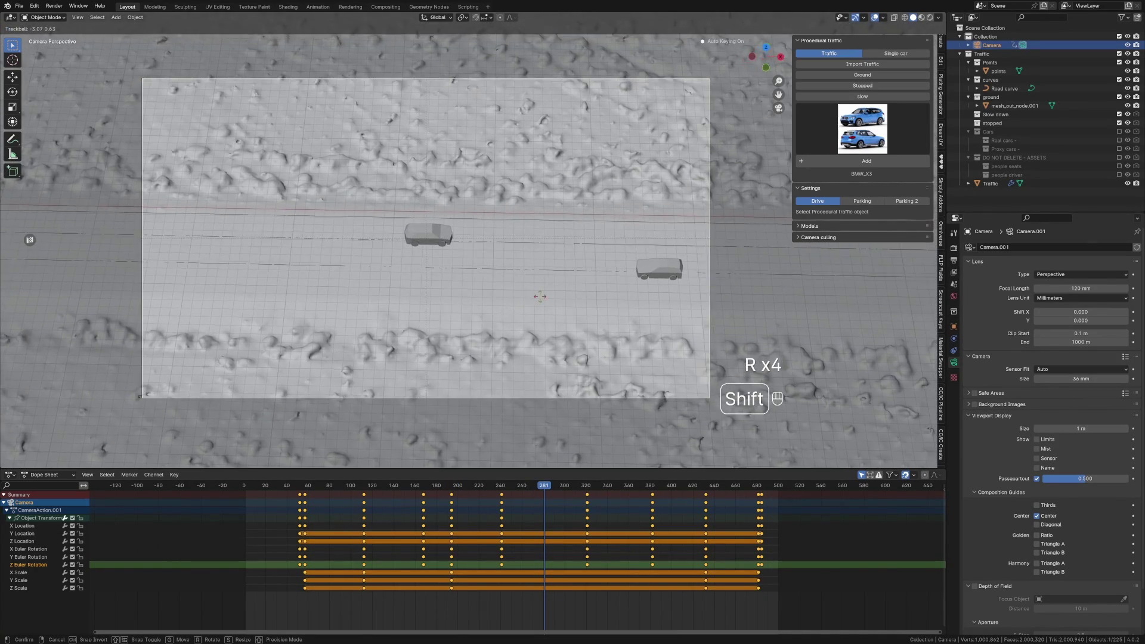
click(607, 495)
Step: Save the Traffic.blend file and render the current frame
key(ctrl+s)
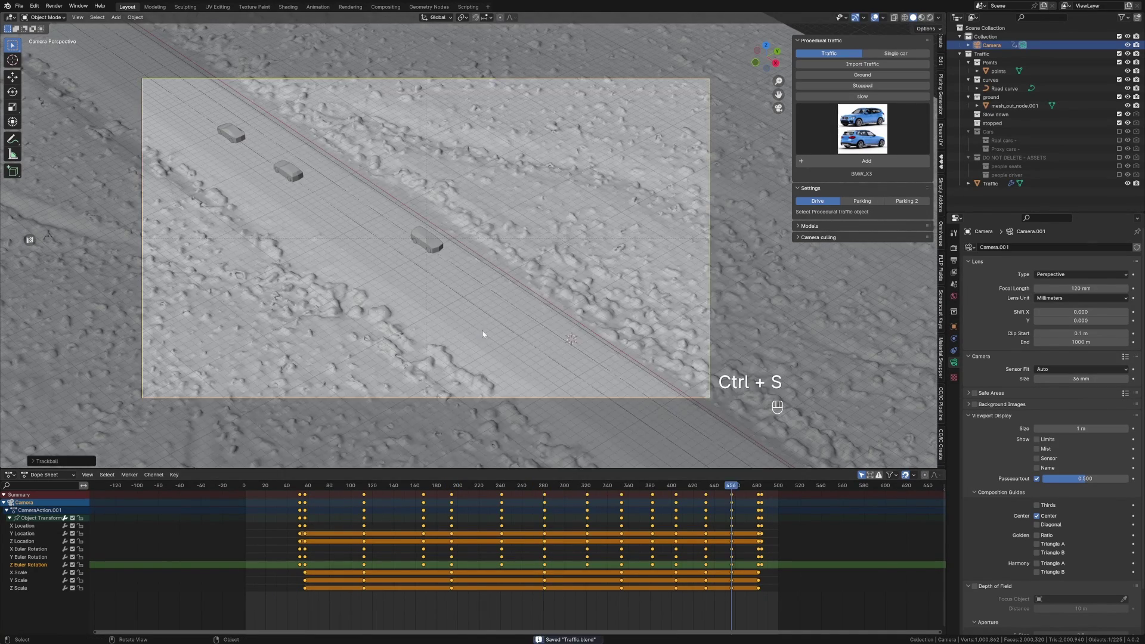
key(F12)
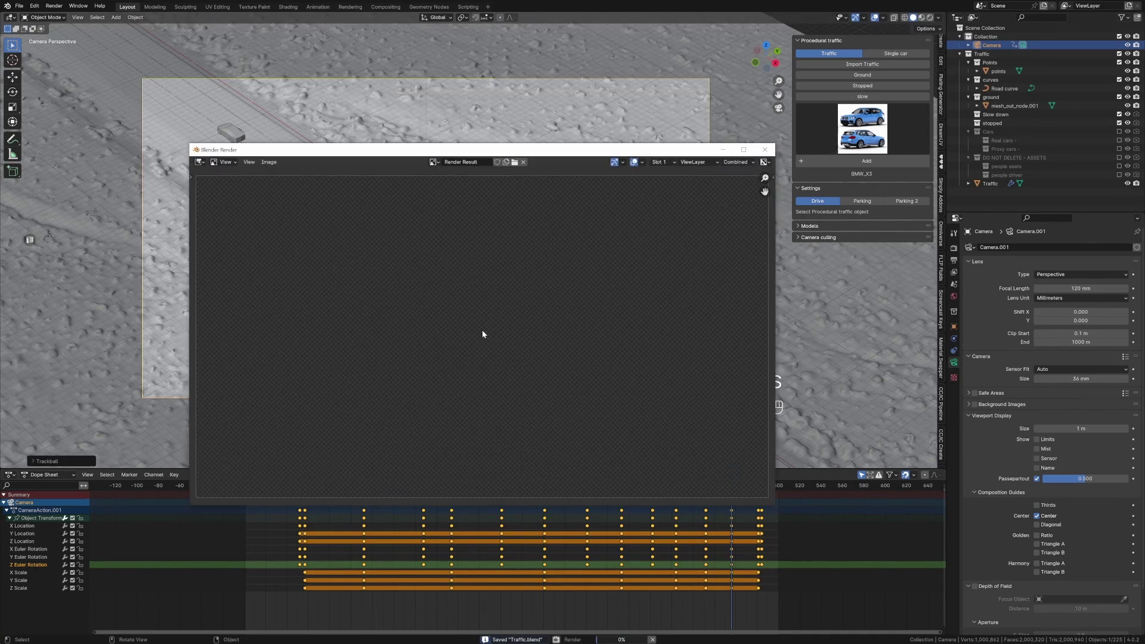